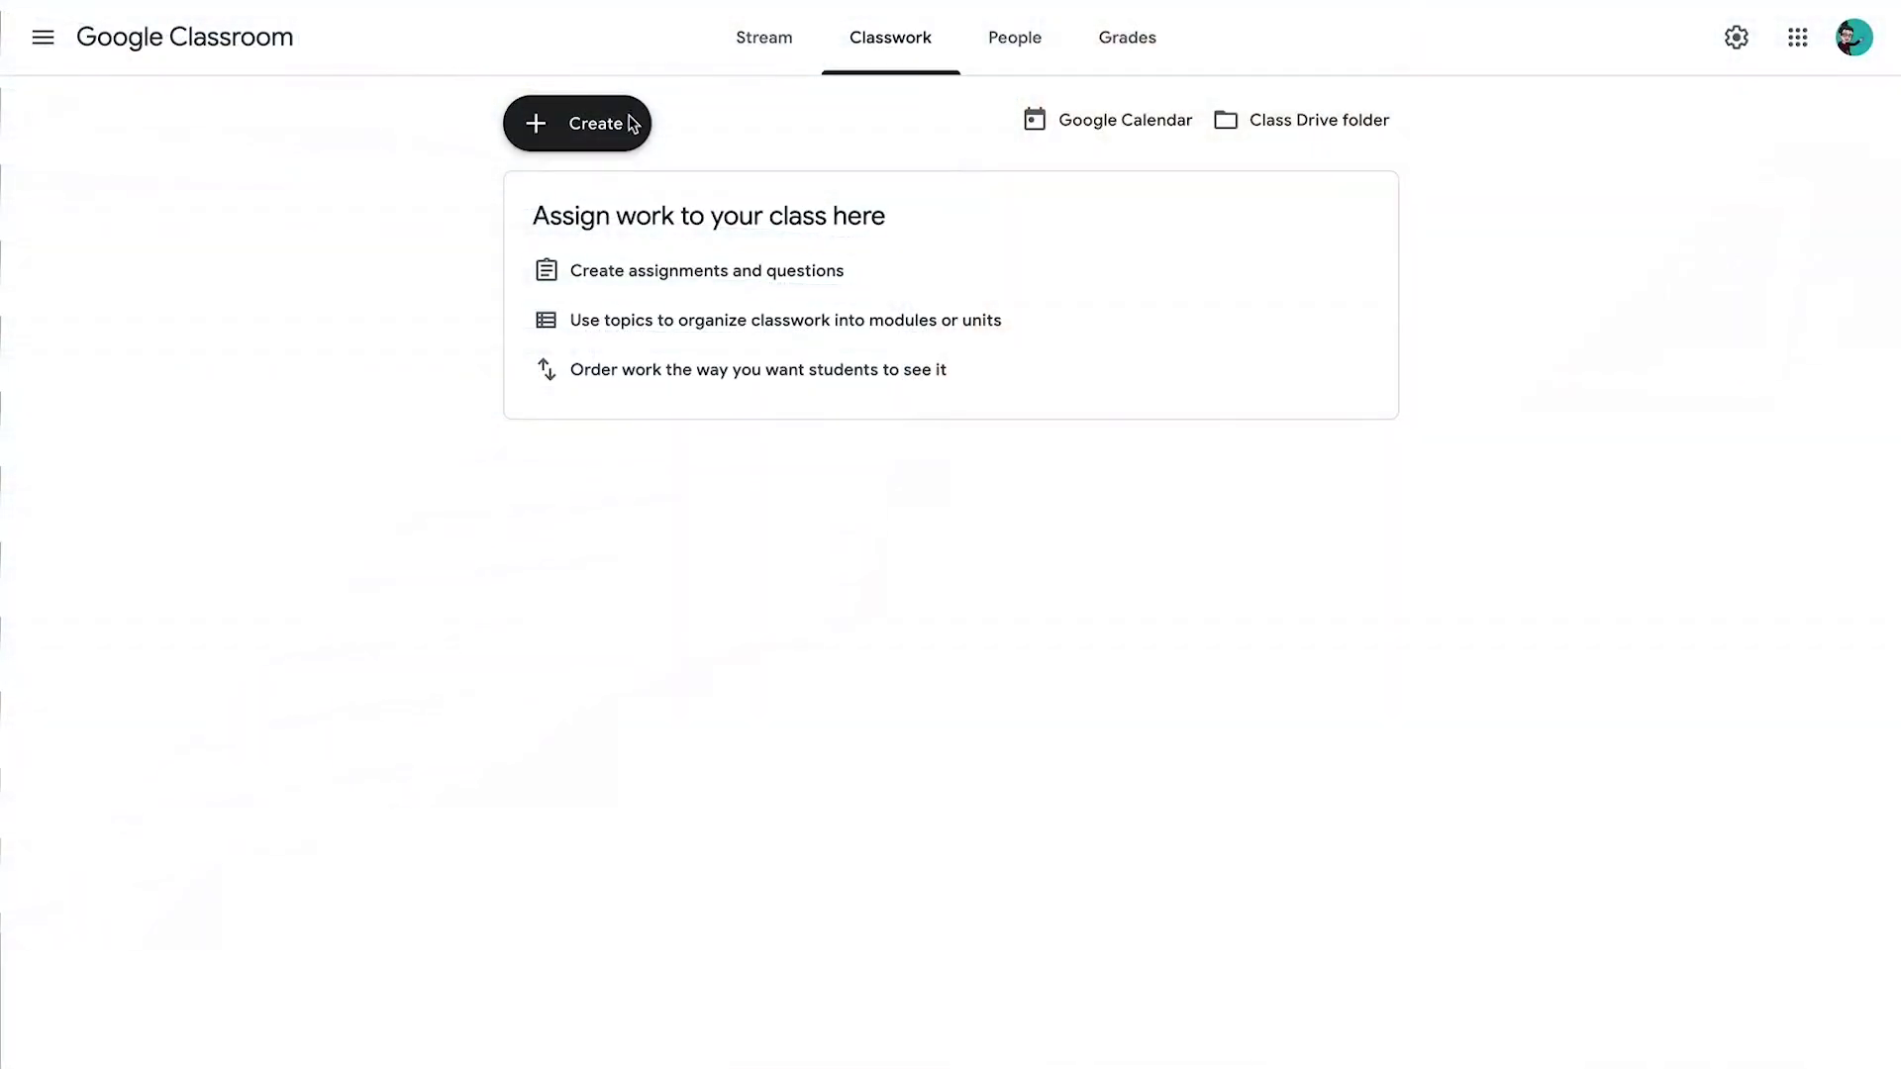
# Step: Add a new classwork topic named Getting Started
pyautogui.click(609, 126)
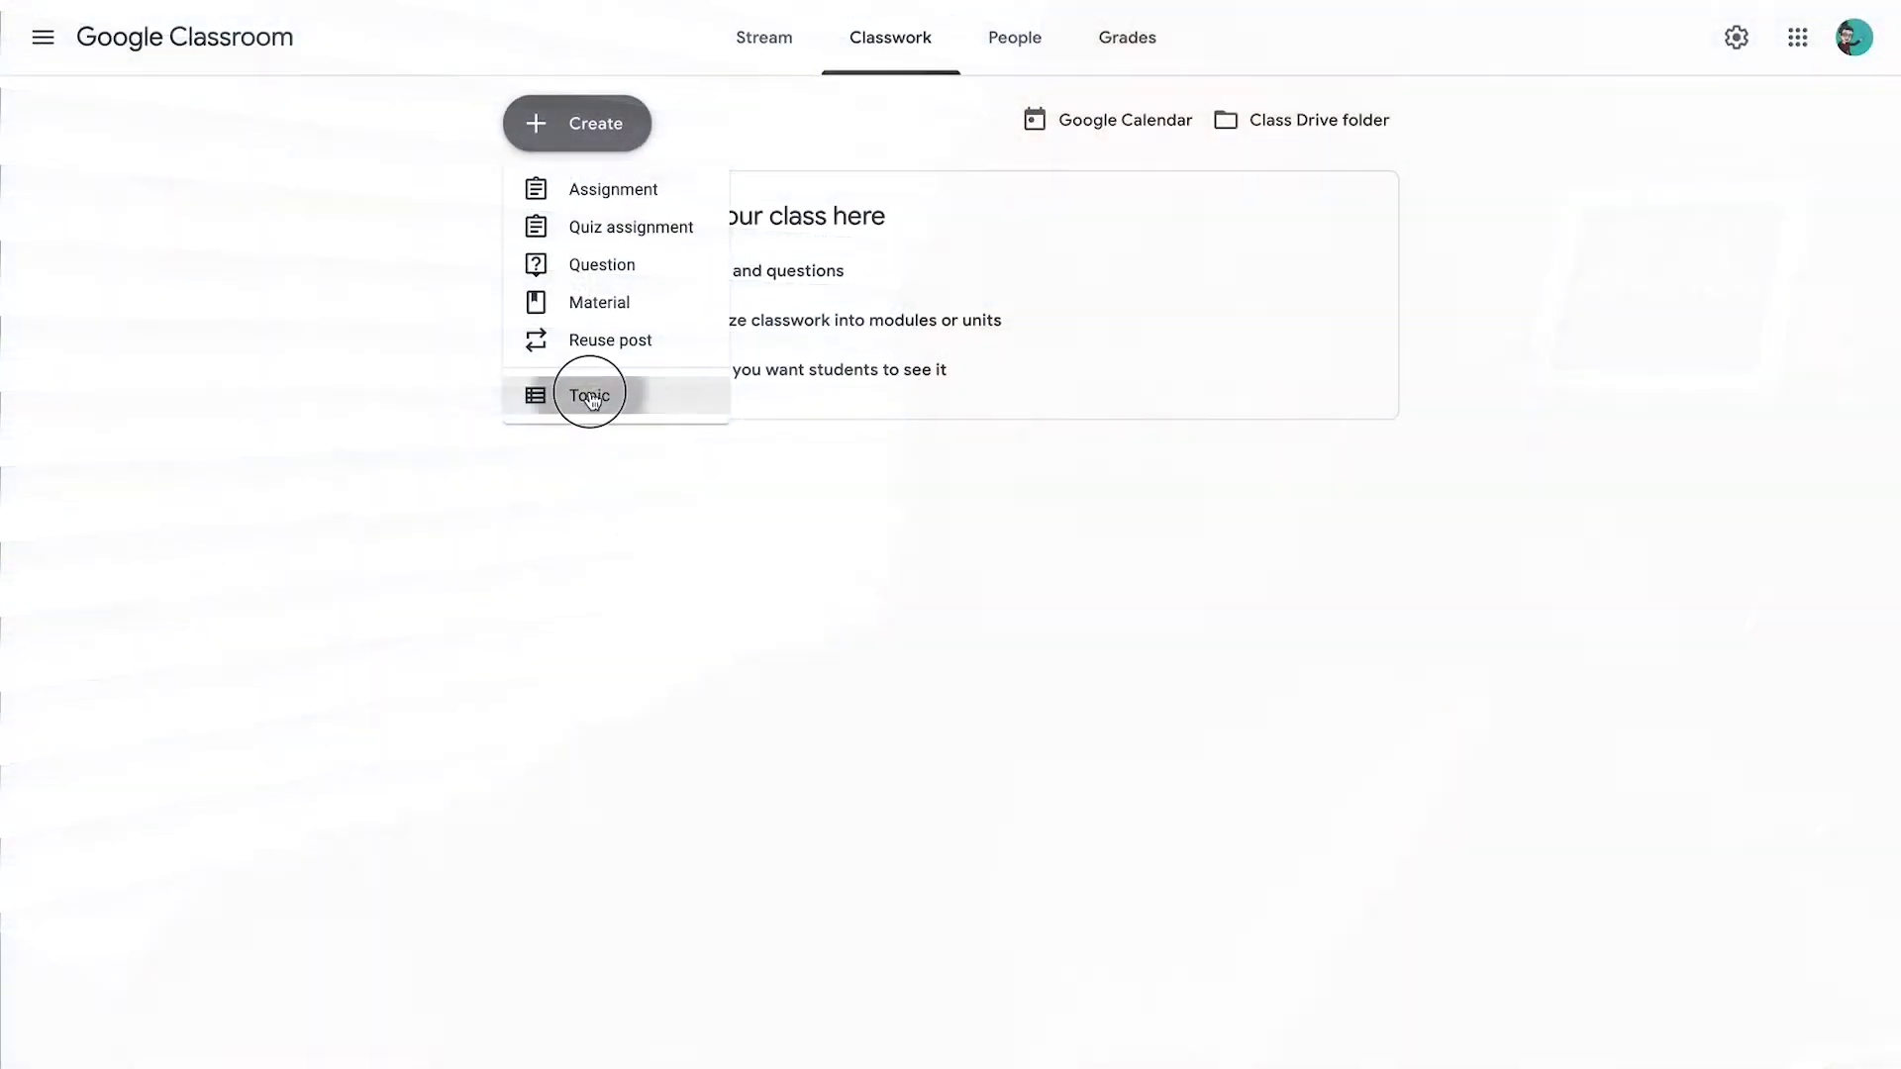
pyautogui.click(586, 393)
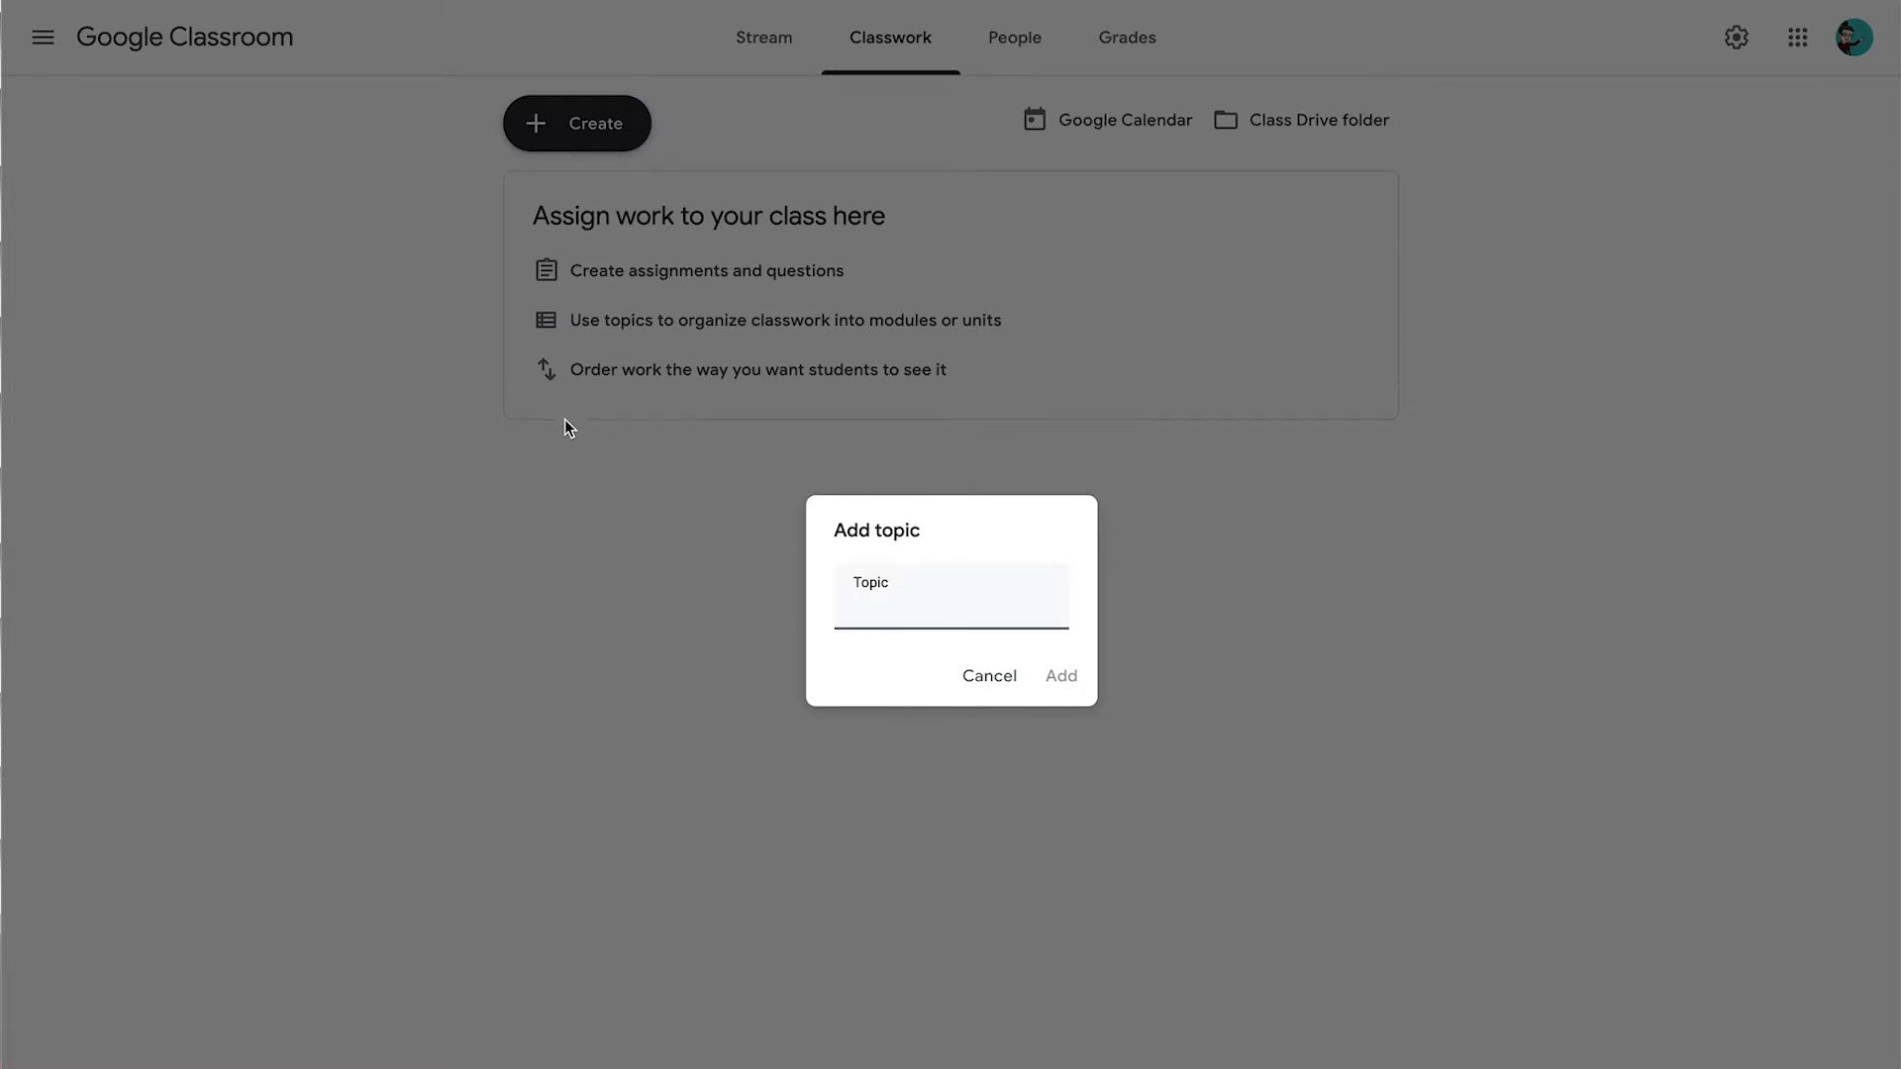
pyautogui.write('Getting Started')
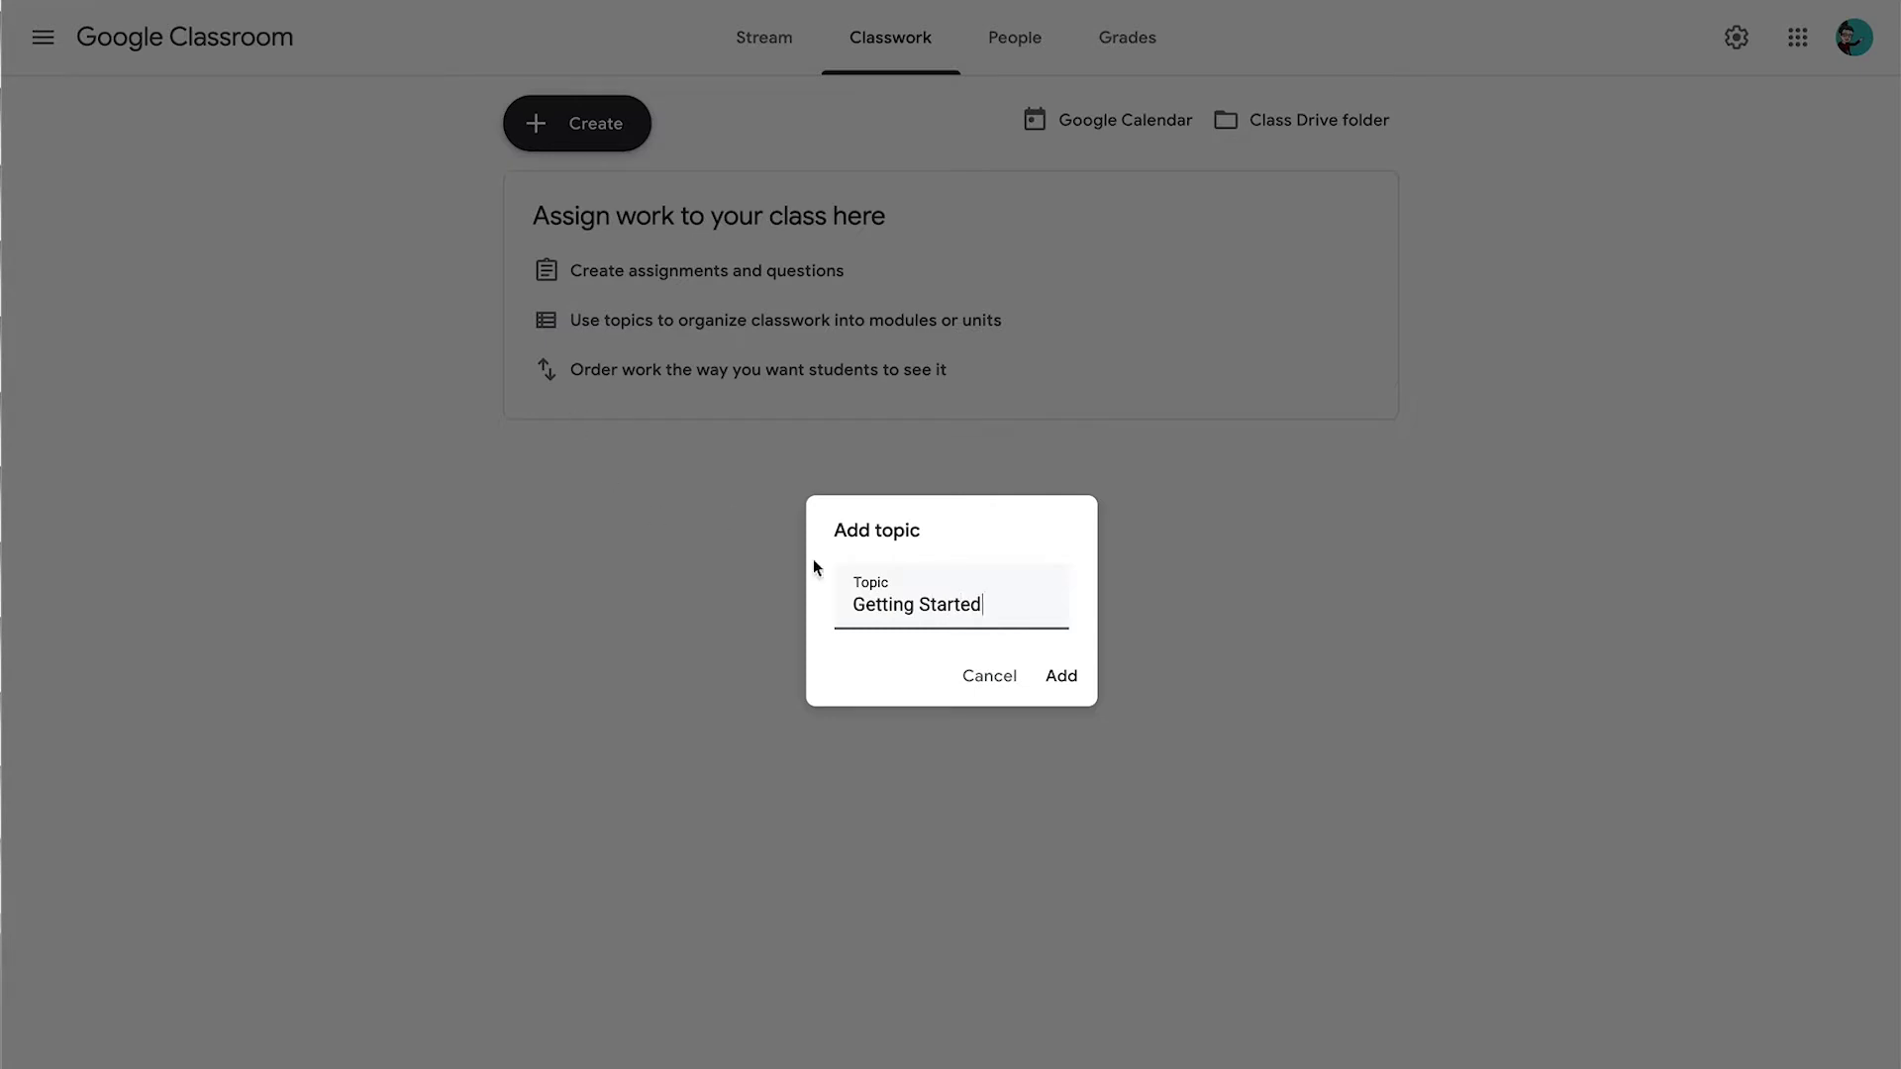
pyautogui.click(1065, 676)
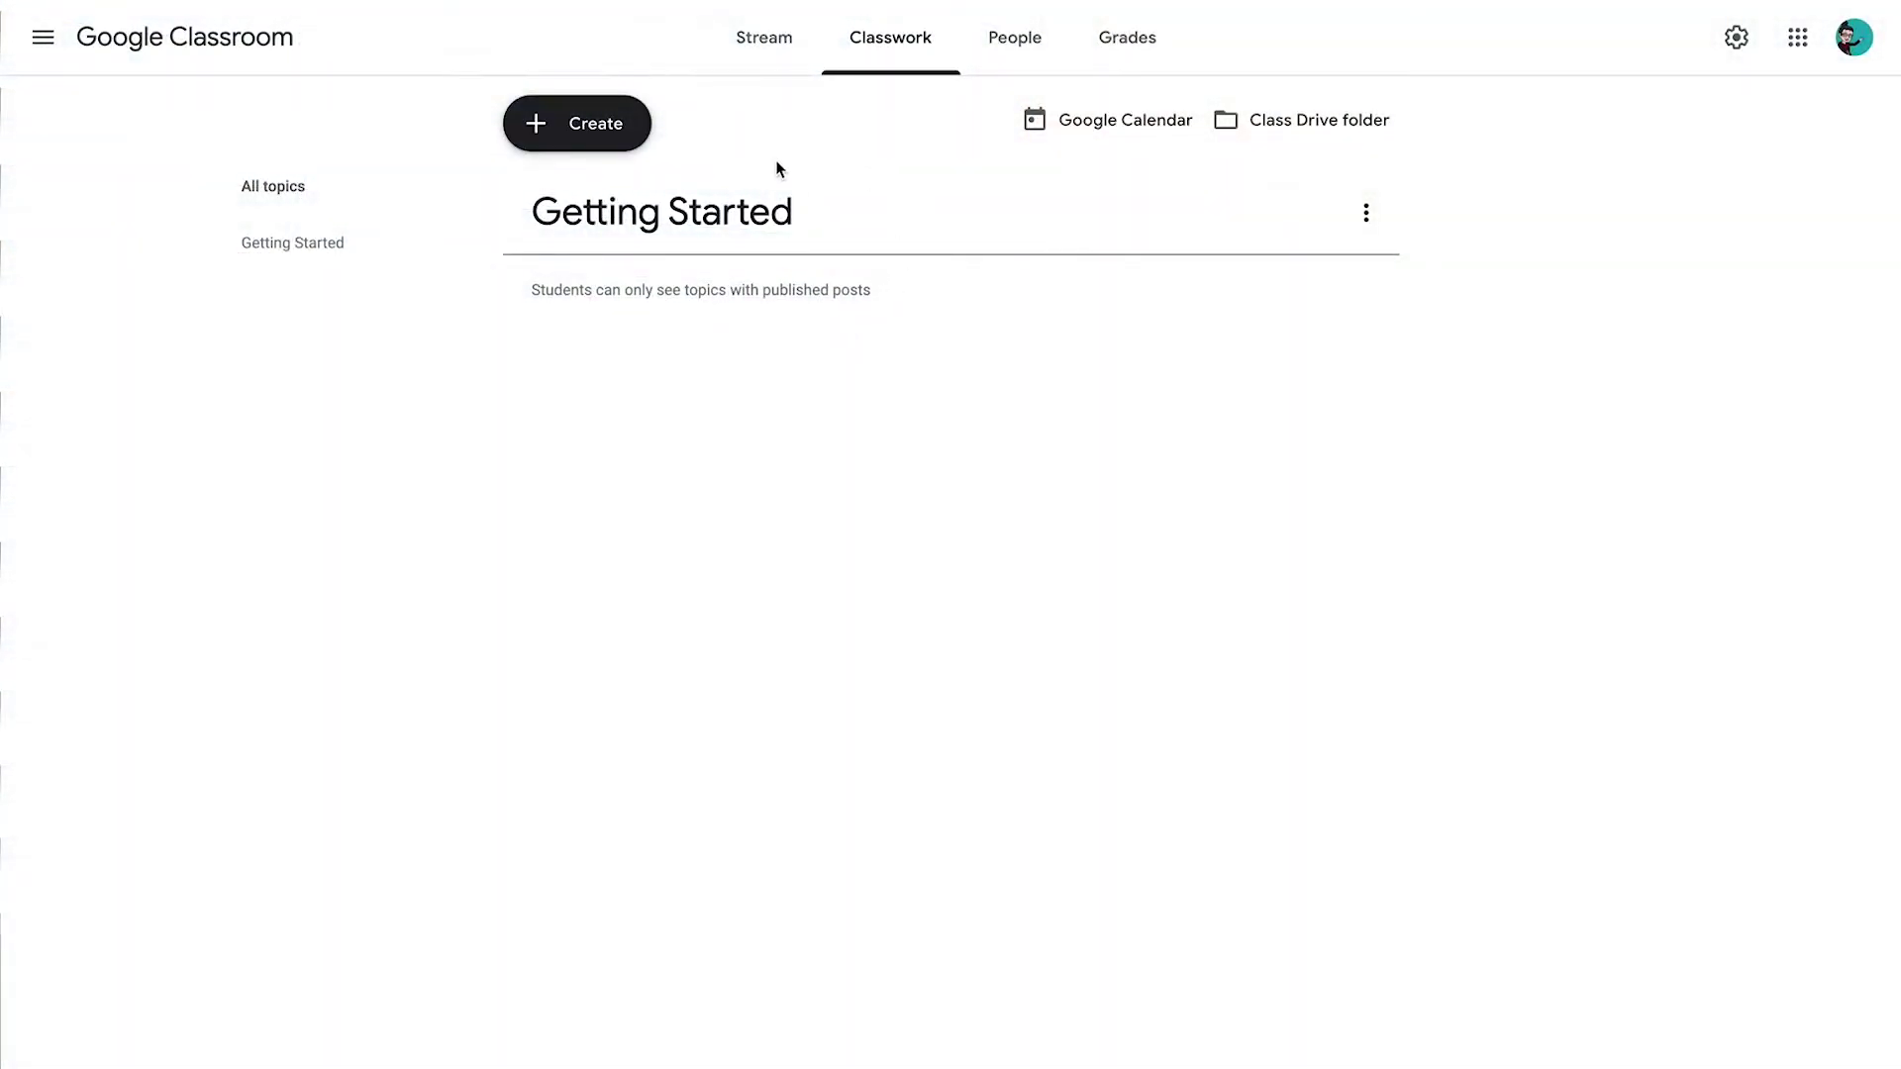
# Step: Create an assignment titled First Assignment with the instructions "Here are some random instructions."
pyautogui.click(632, 142)
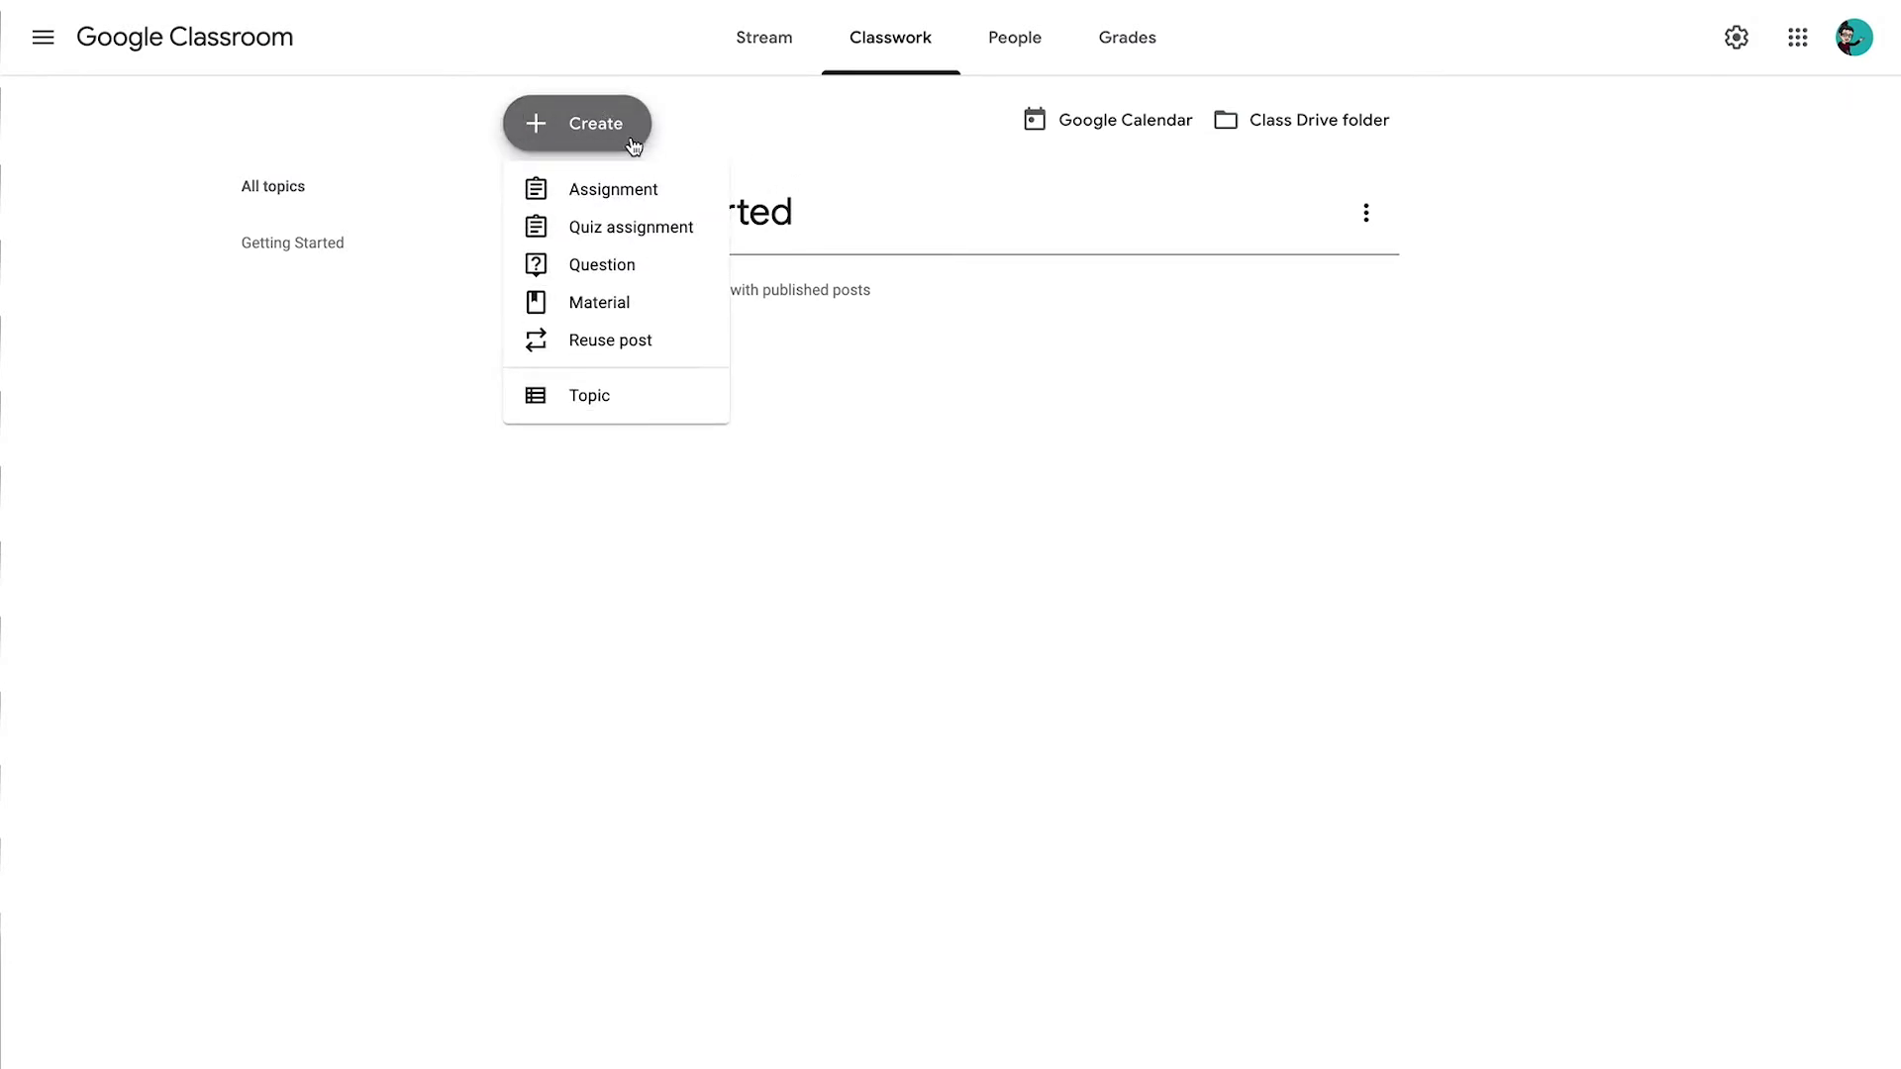
pyautogui.click(592, 197)
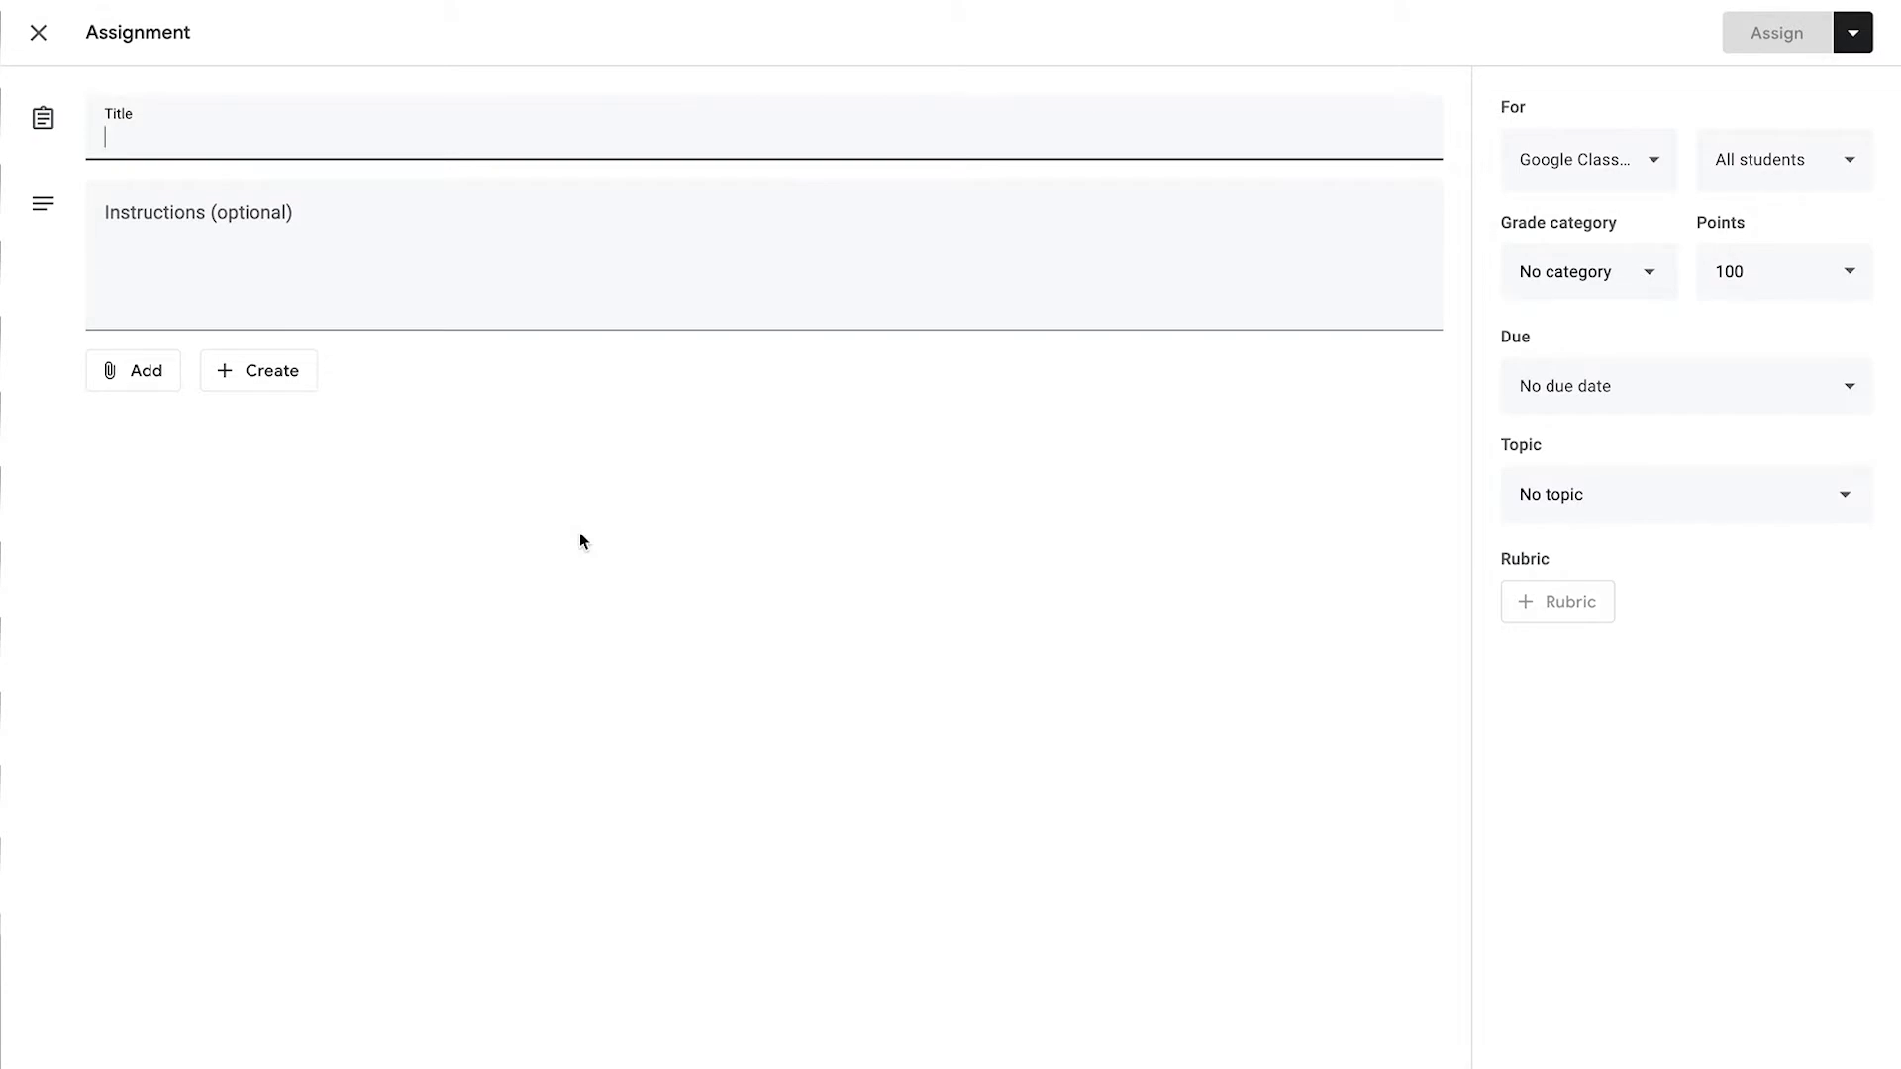
pyautogui.write('First Assignment')
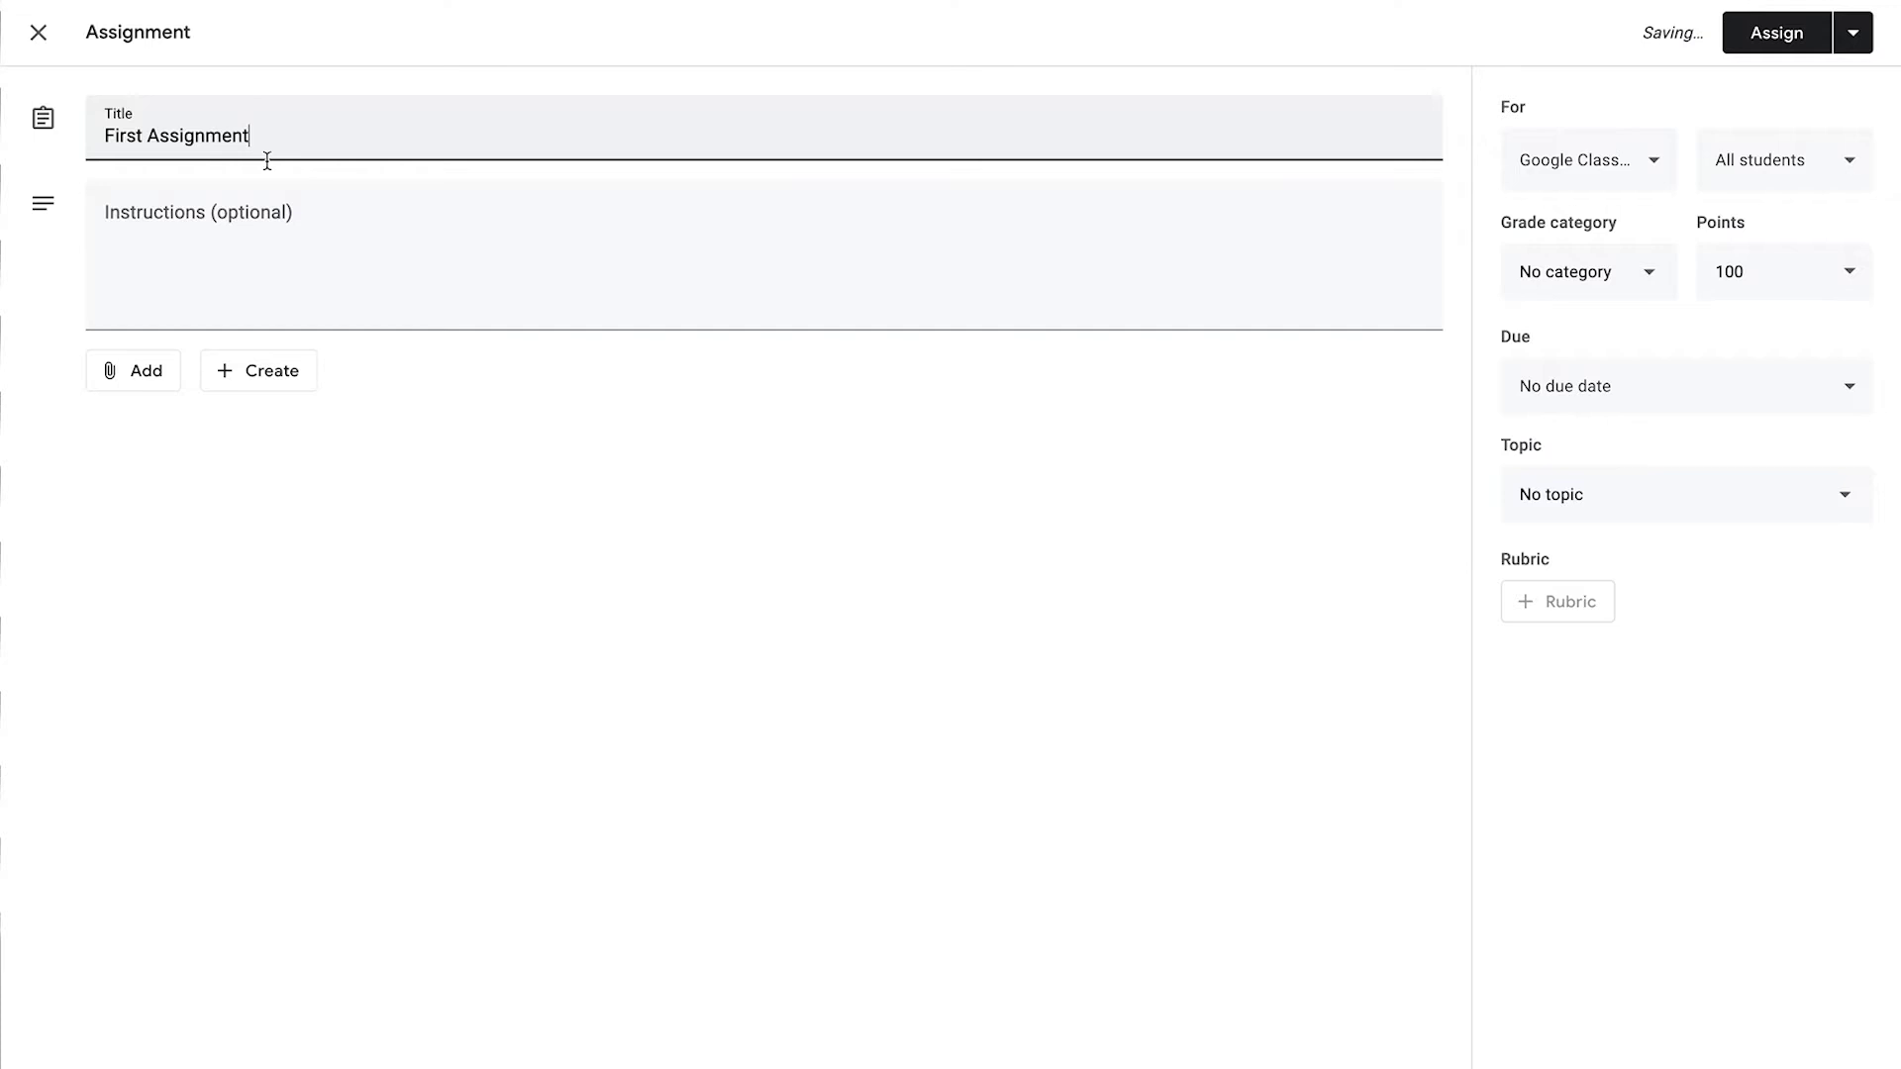
pyautogui.click(222, 216)
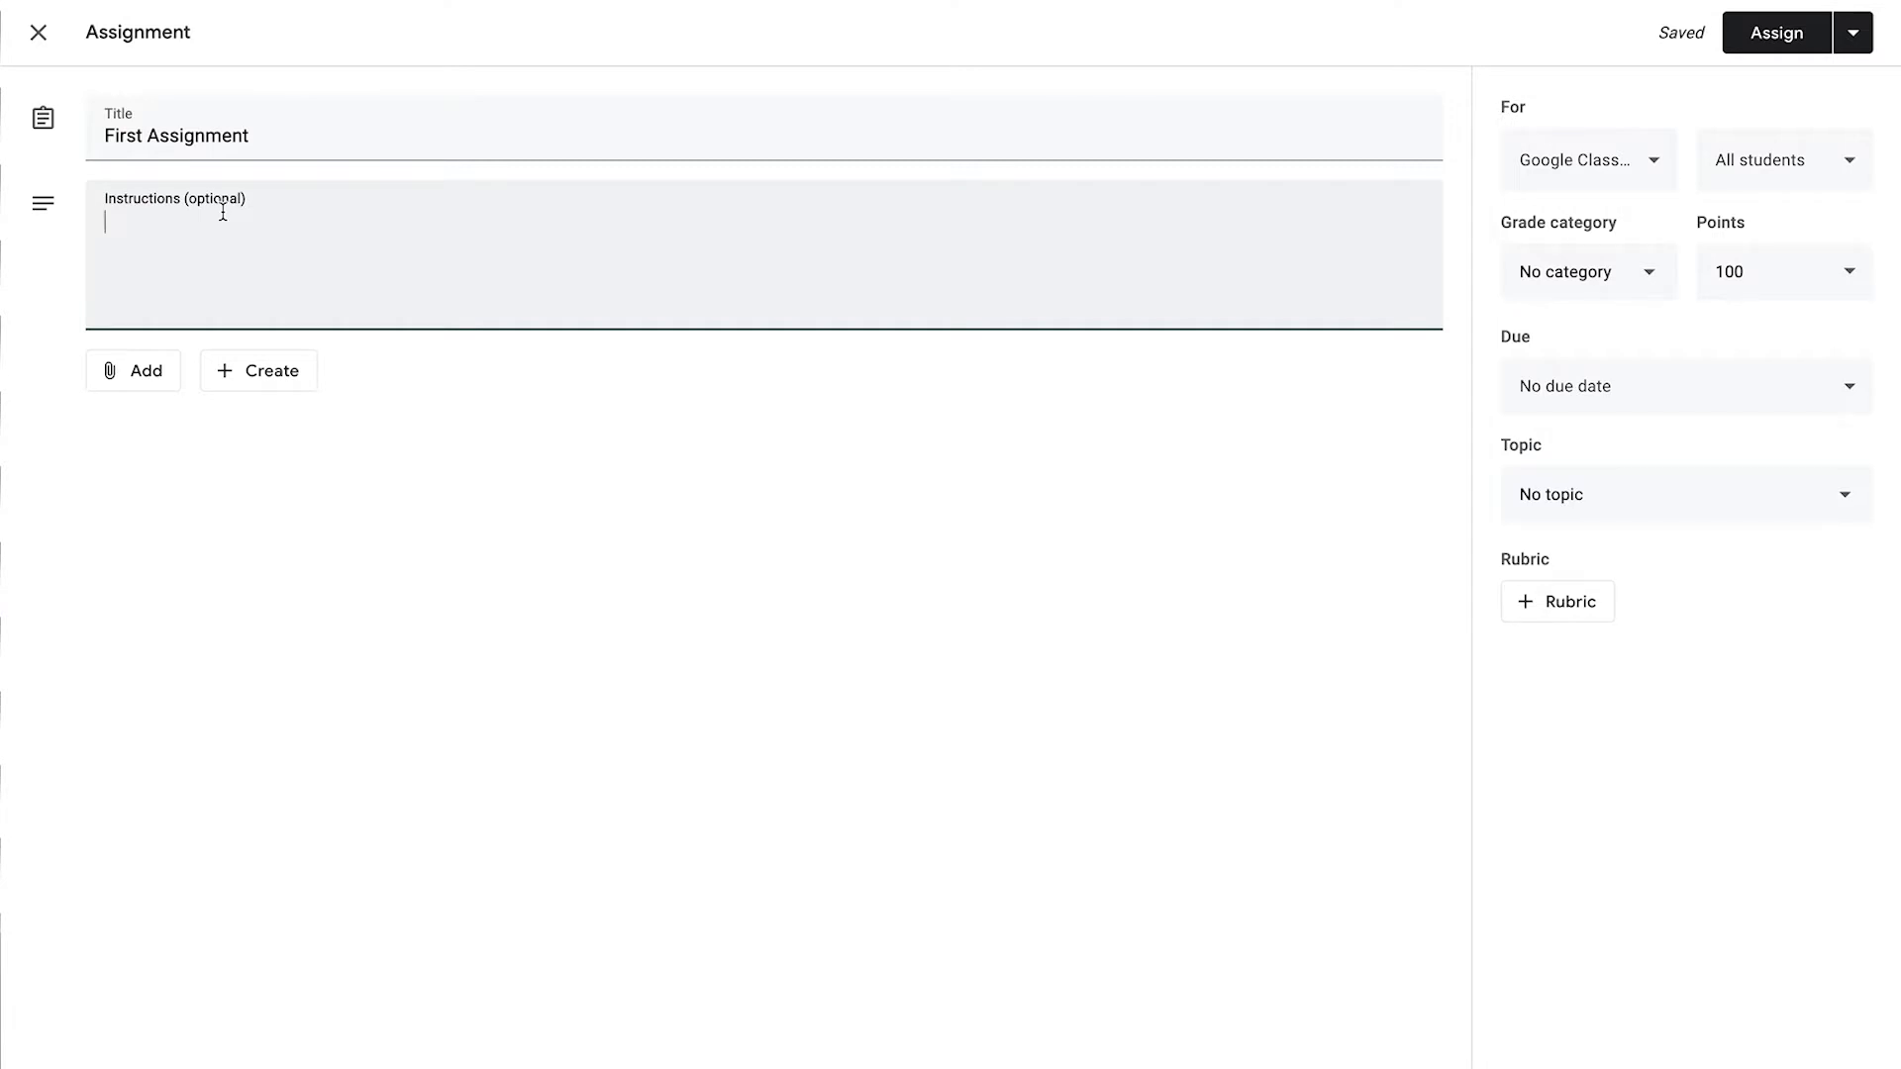
pyautogui.write('Here are some random')
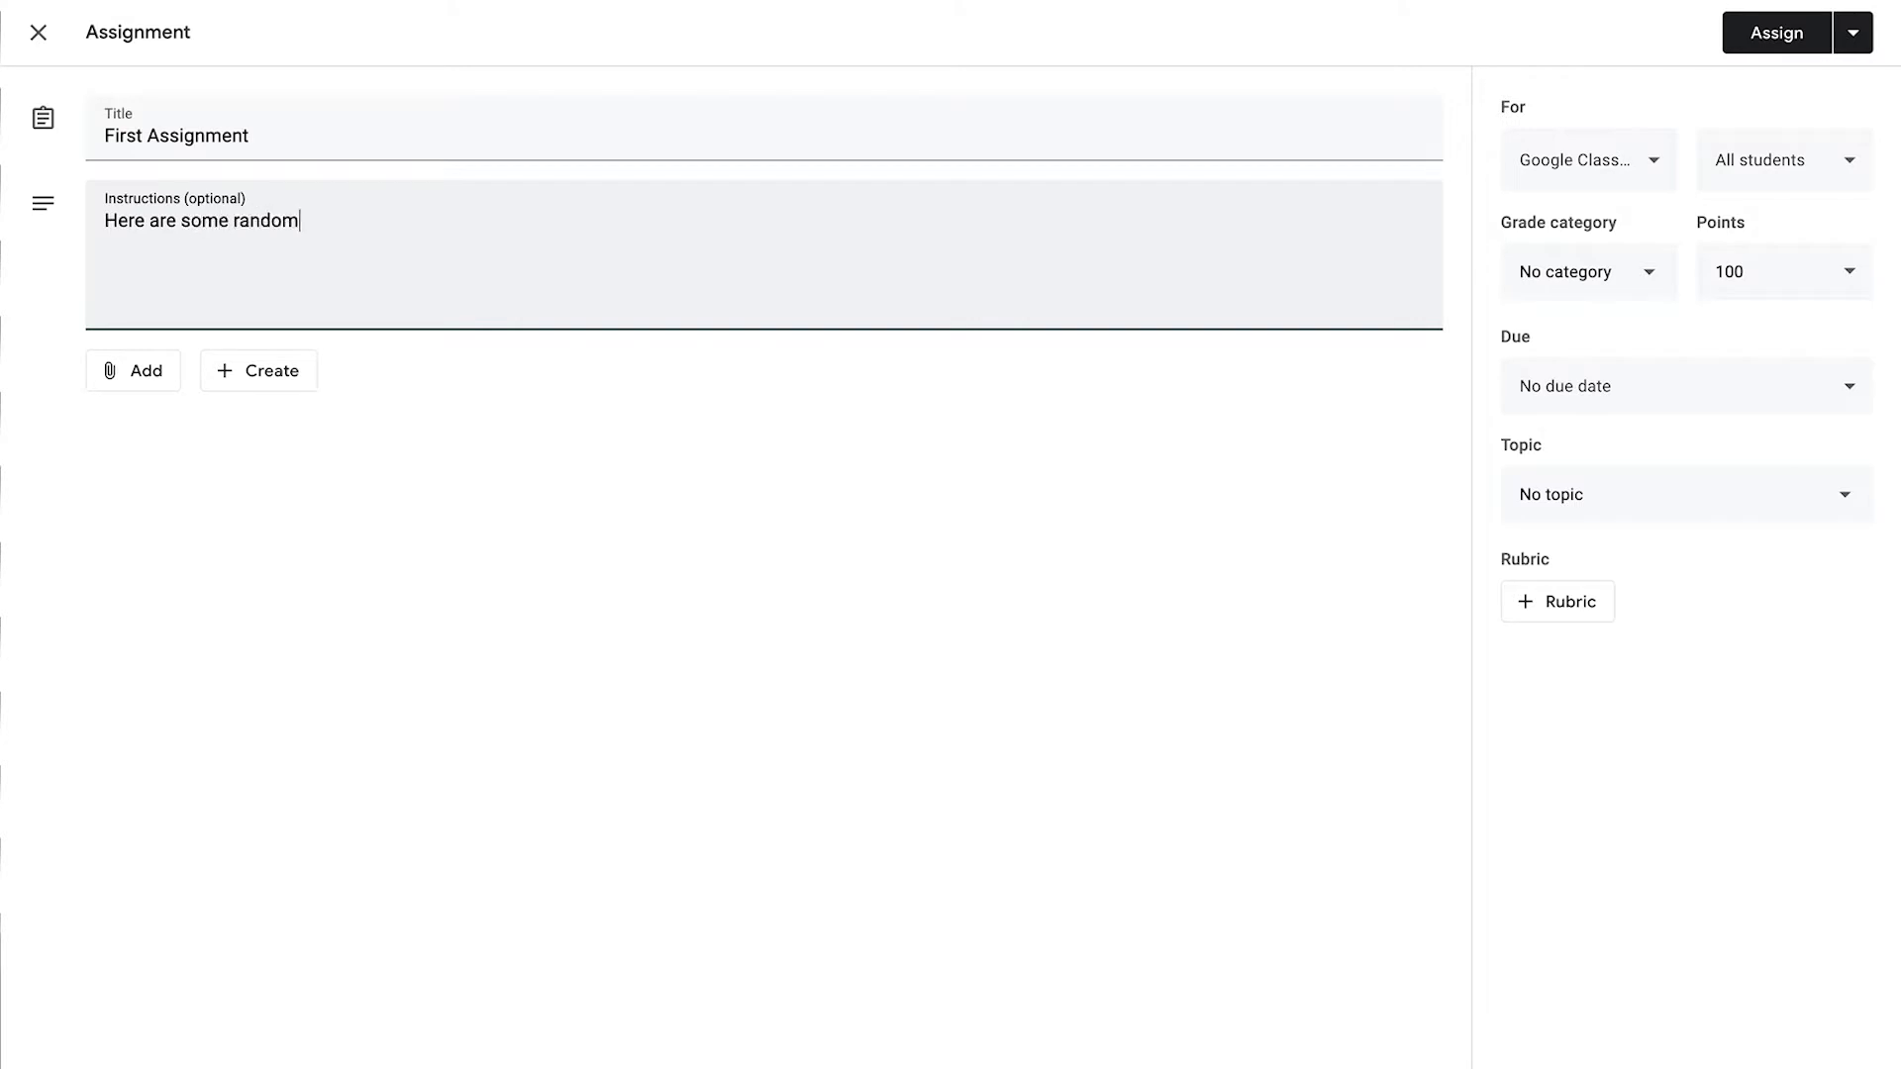
pyautogui.write(' instructions.')
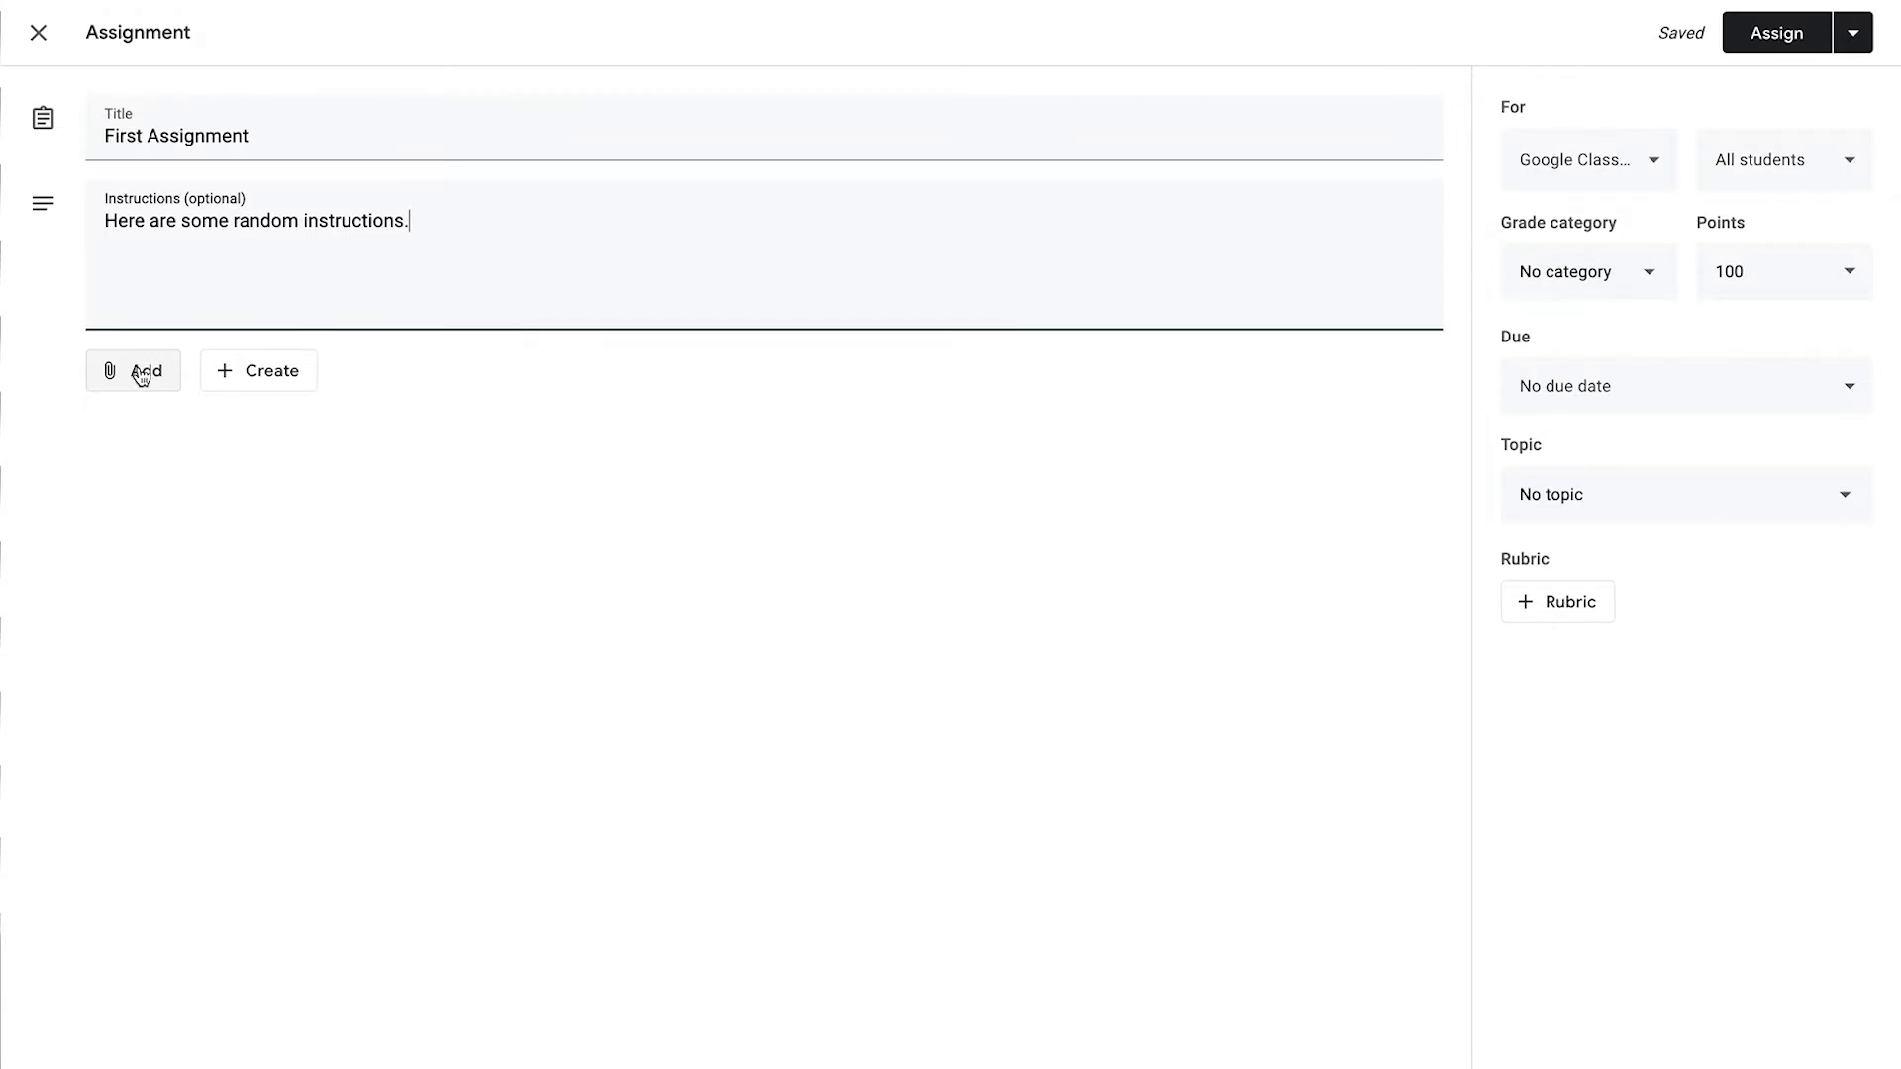
# Step: Attach a new Google Docs file named Assignment 1 Doc to the assignment, with the permission Students can view file
pyautogui.click(140, 377)
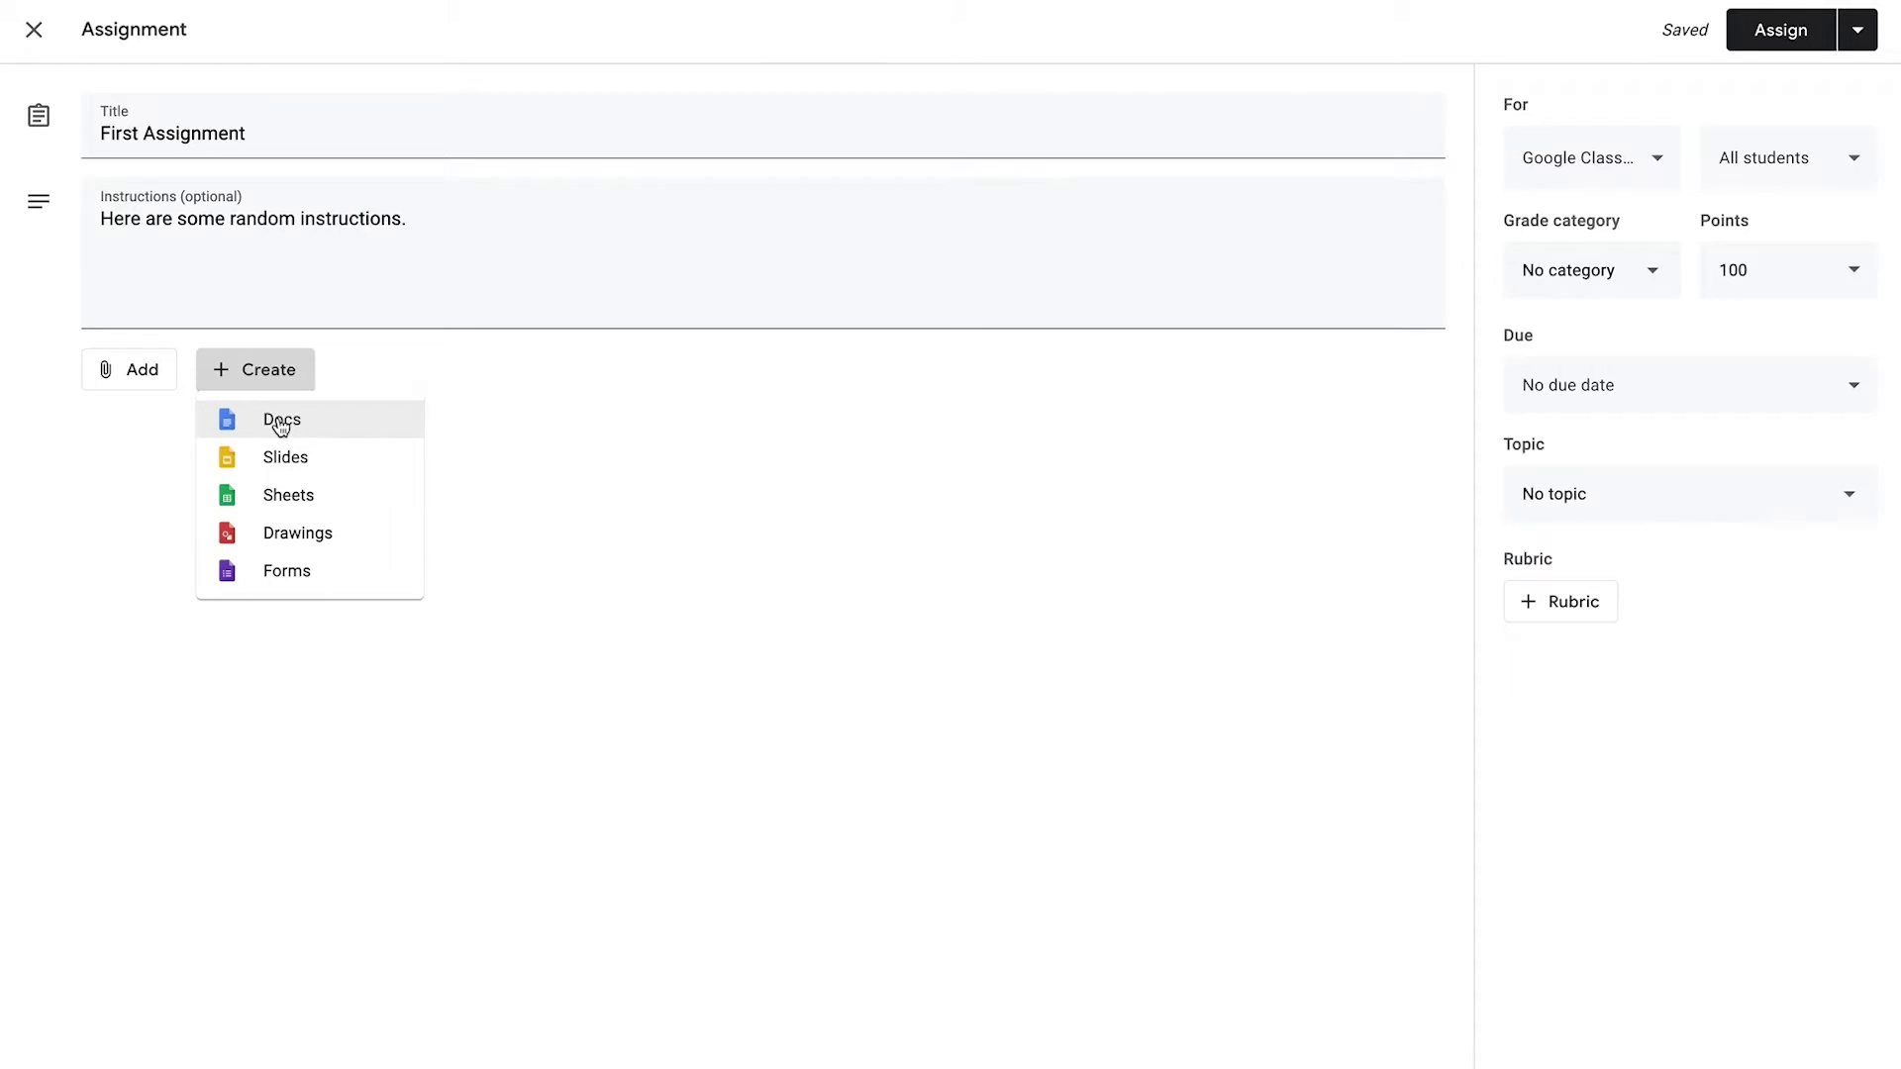
pyautogui.click(278, 421)
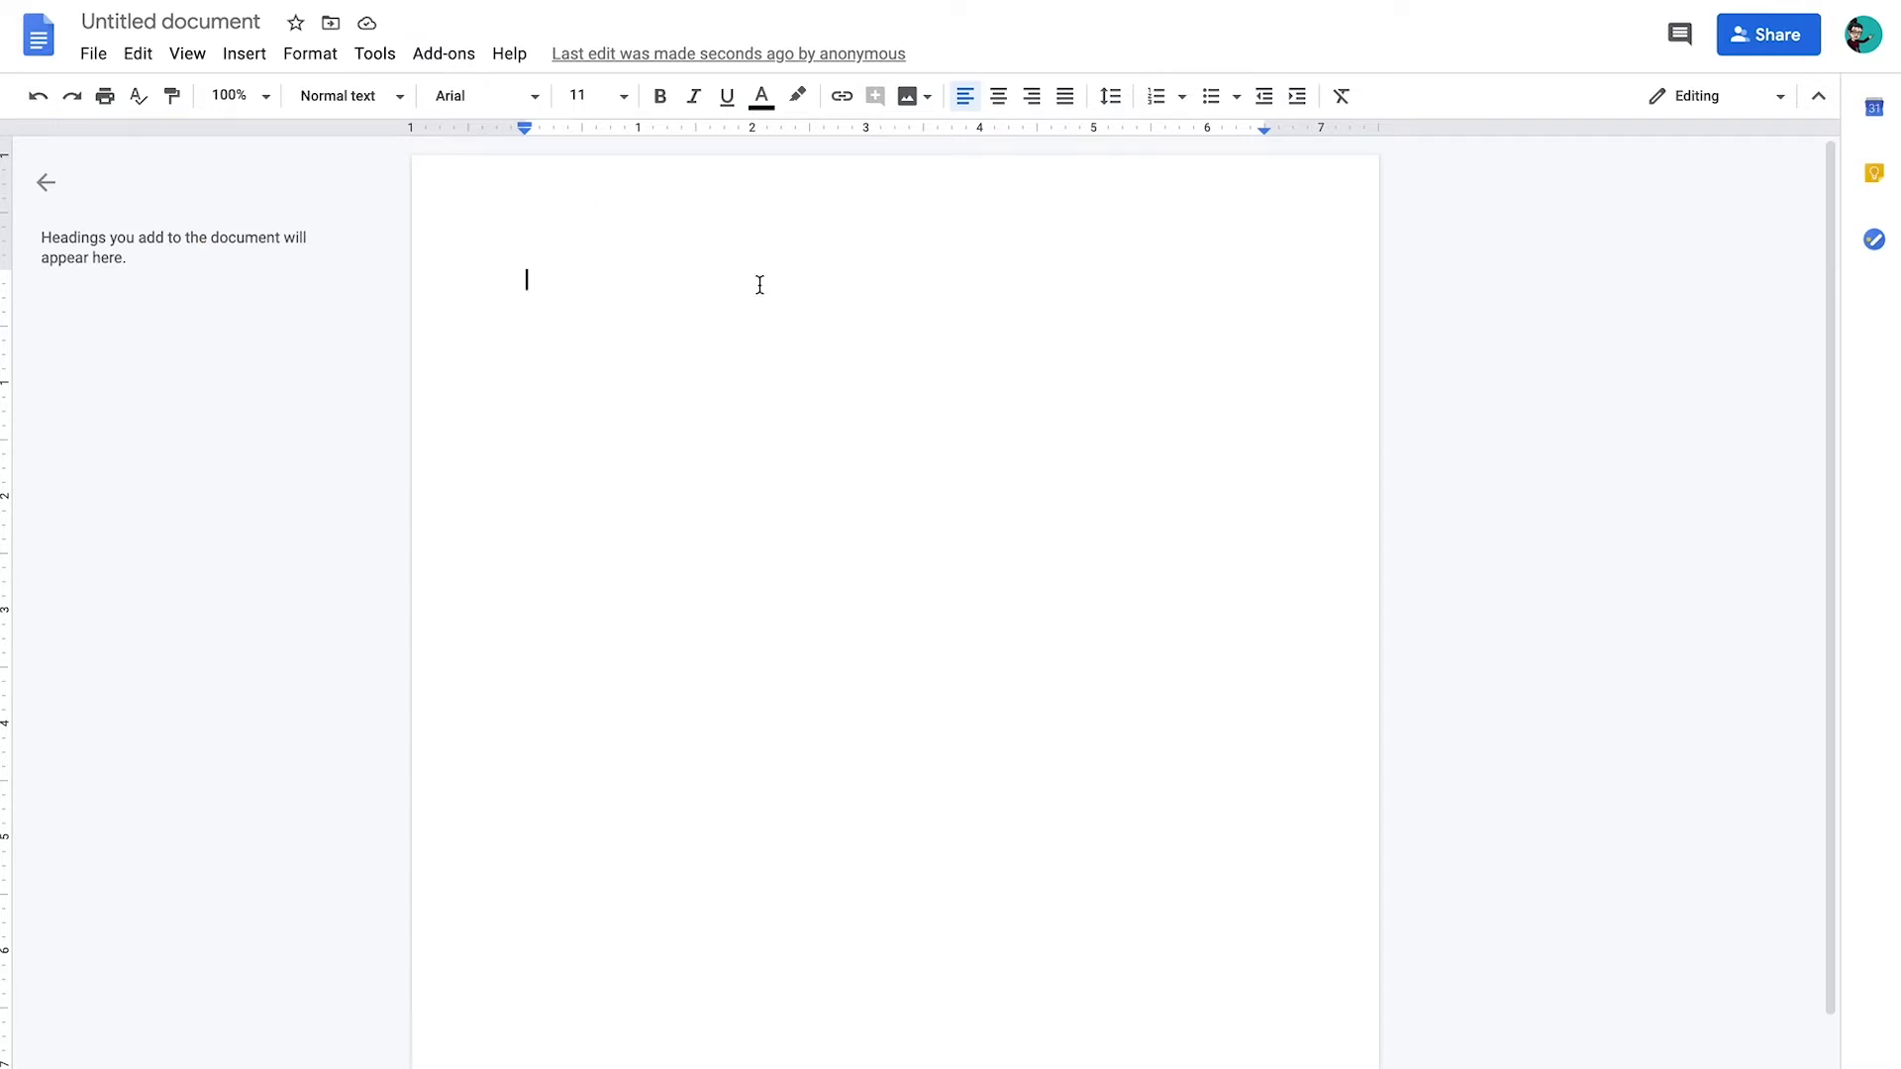
pyautogui.click(169, 22)
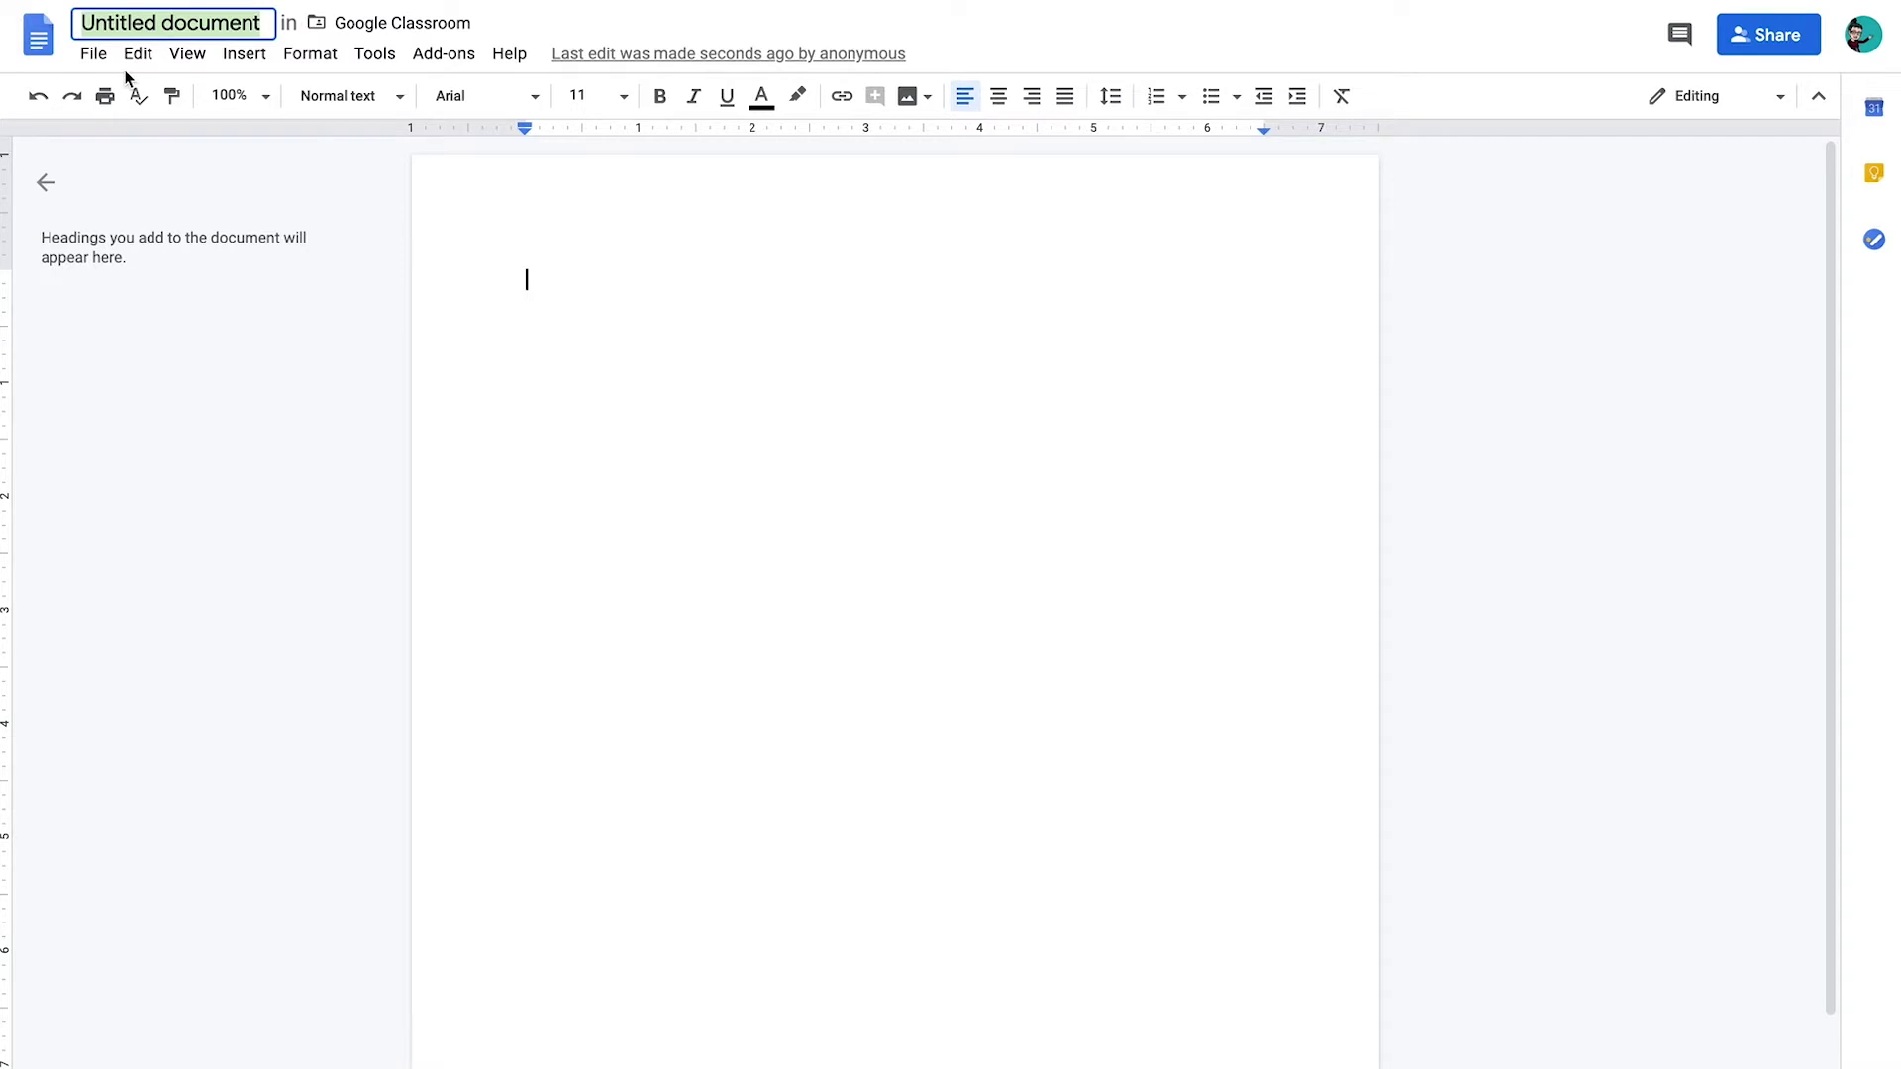
pyautogui.write('Assignment 1 Doc')
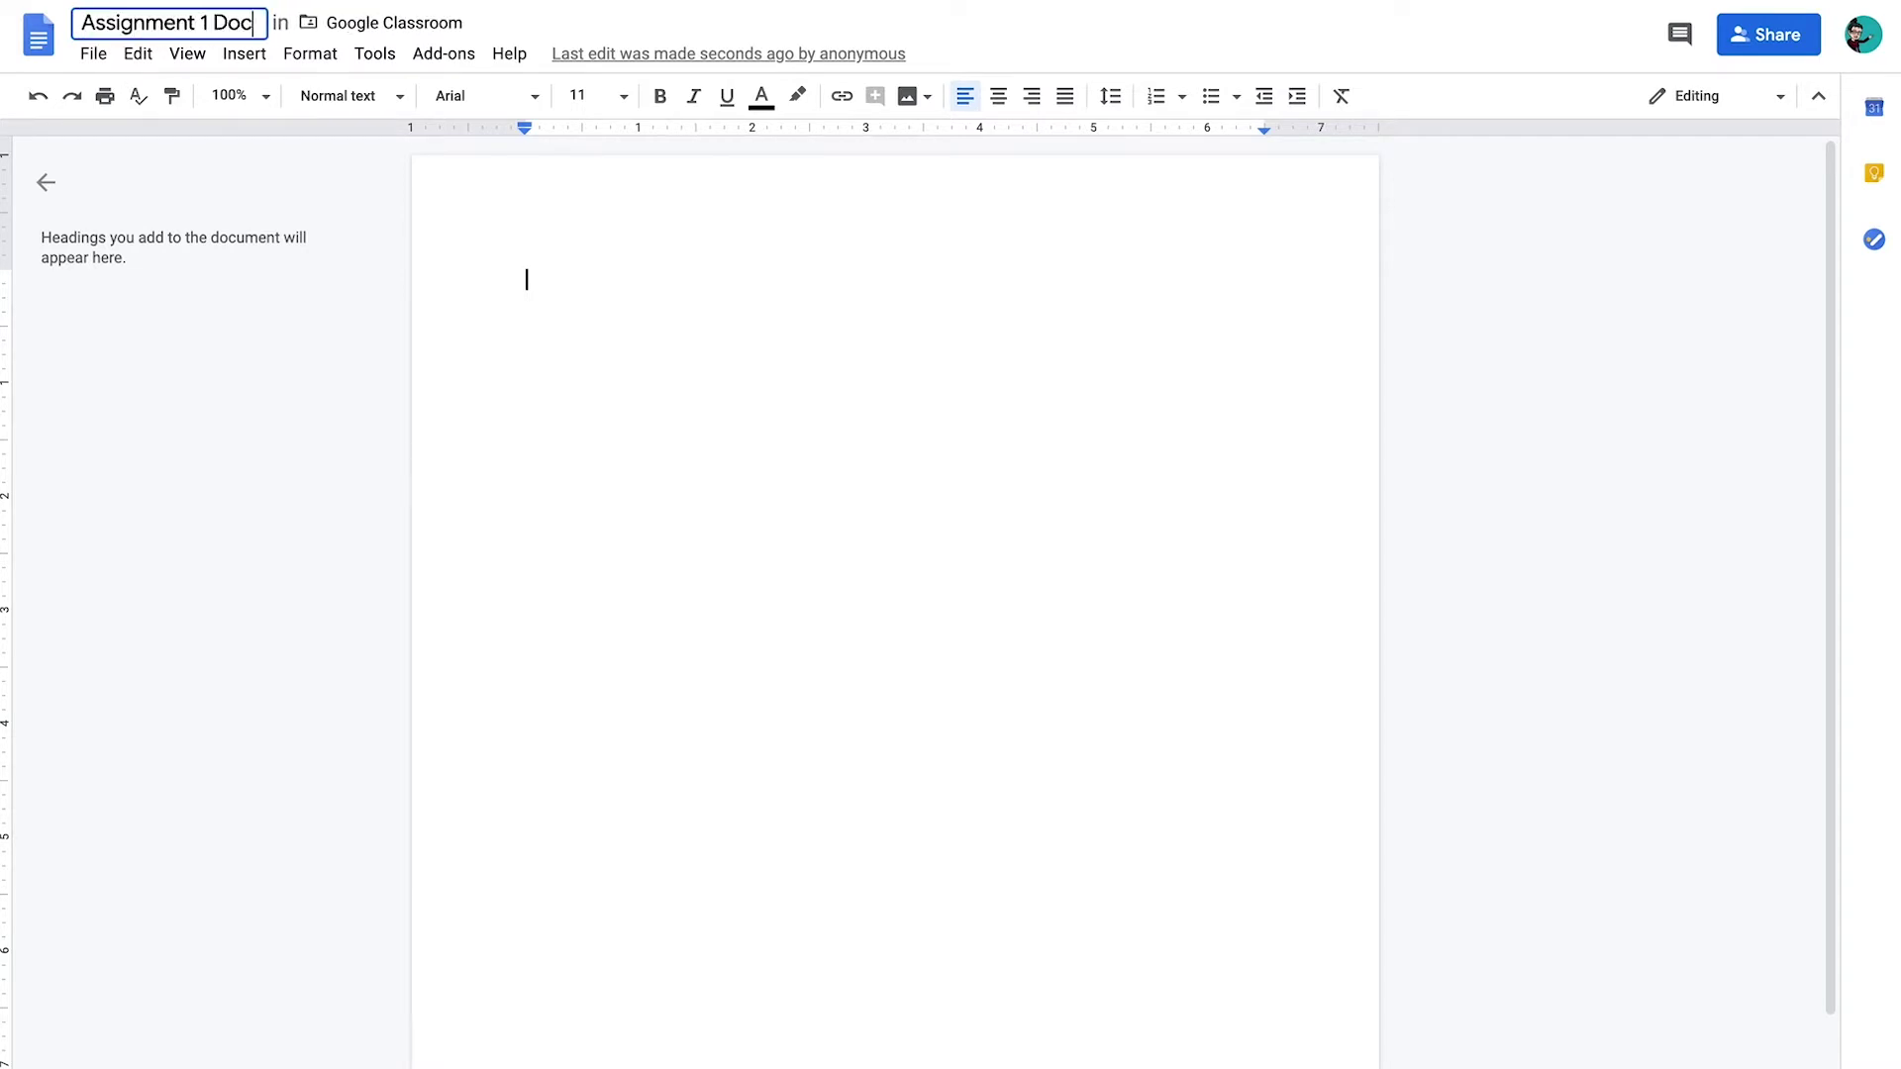
pyautogui.click(505, 260)
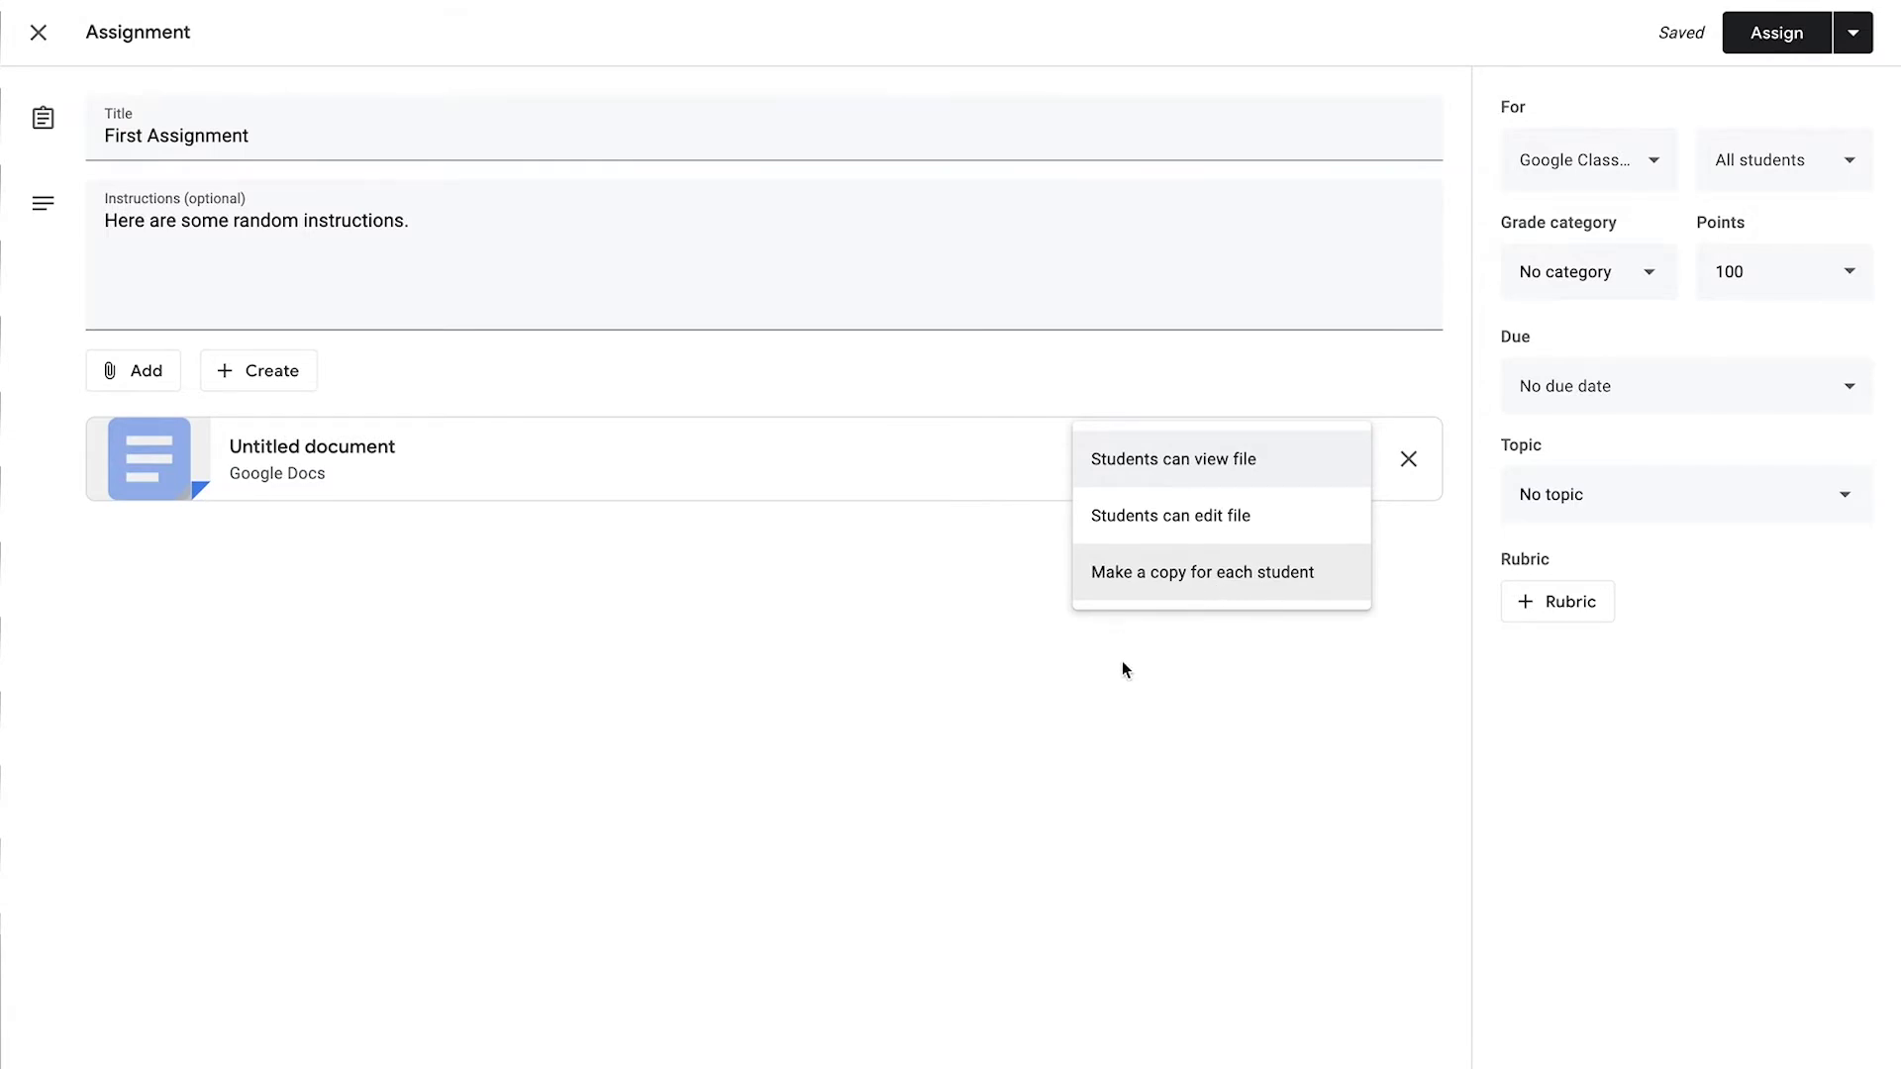
pyautogui.click(1212, 460)
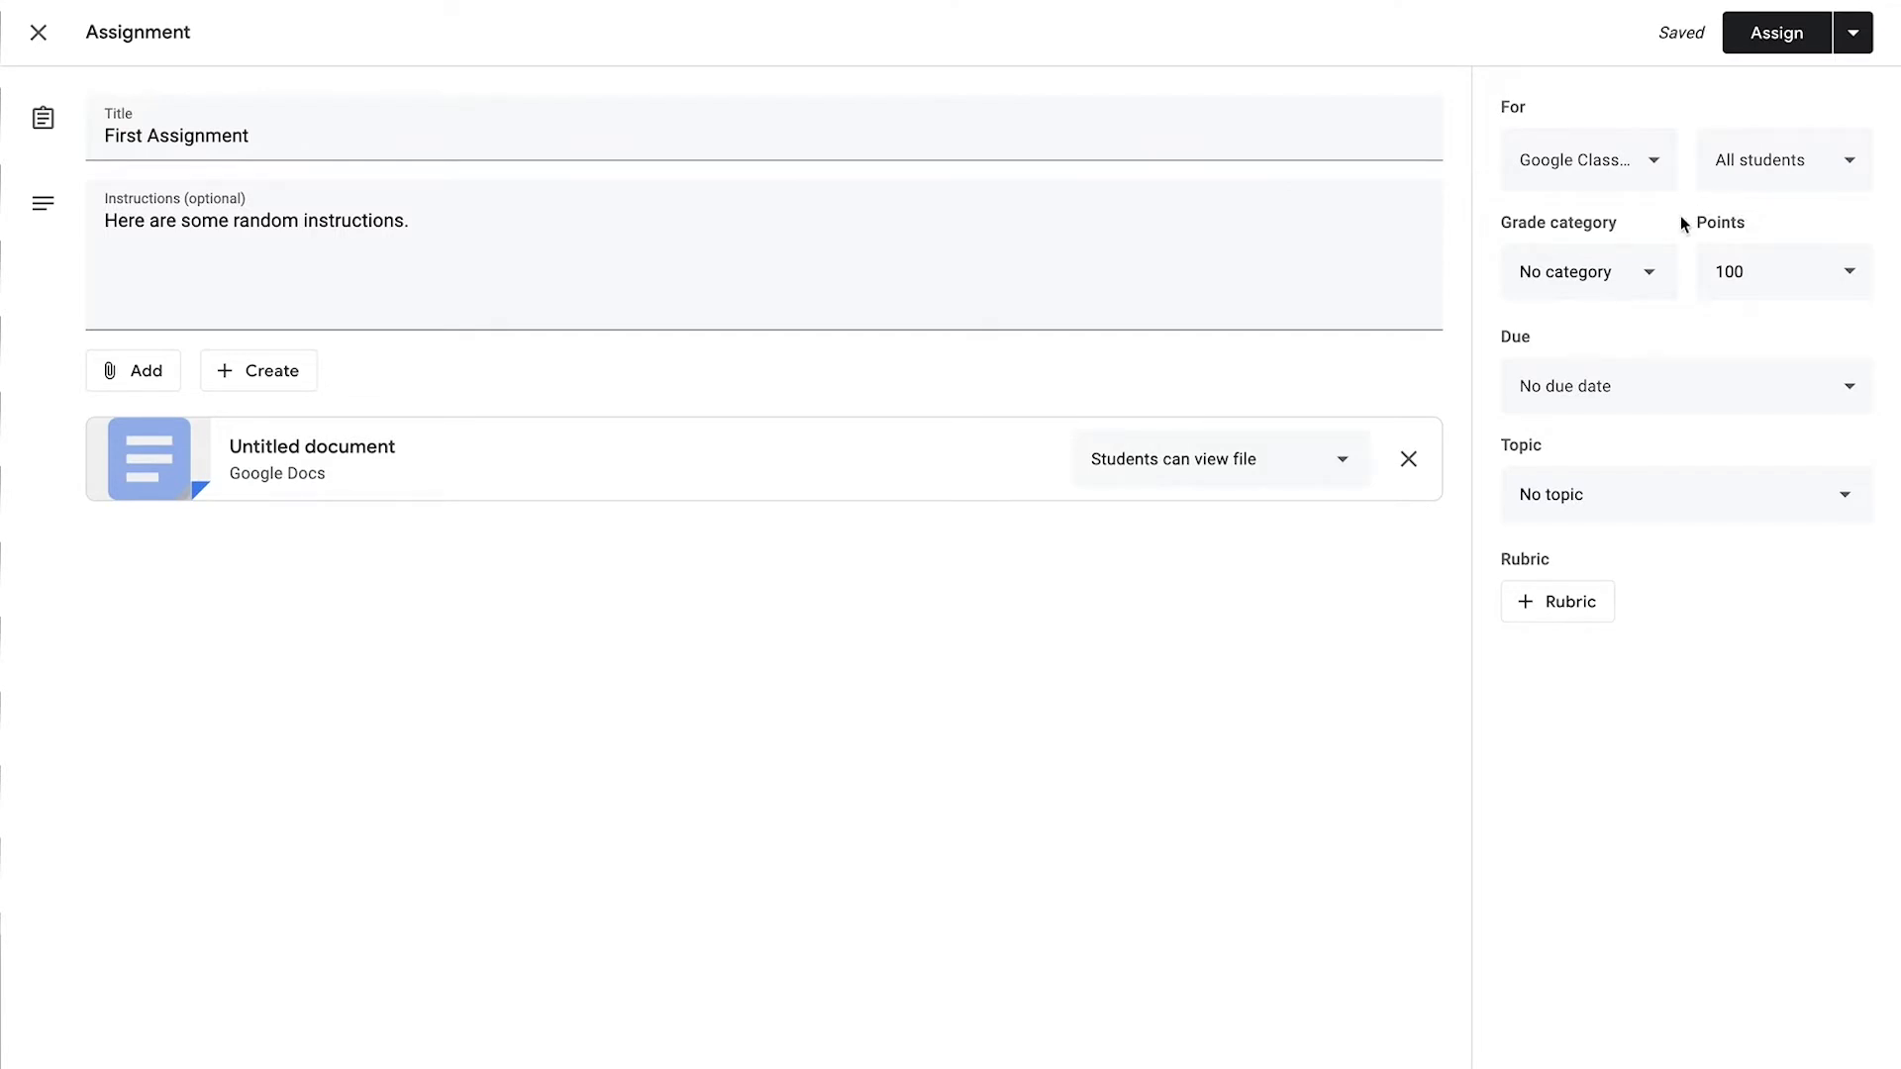
# Step: Try excluding one student from the assignment's recipients, and restore the selection to all students
pyautogui.click(1657, 164)
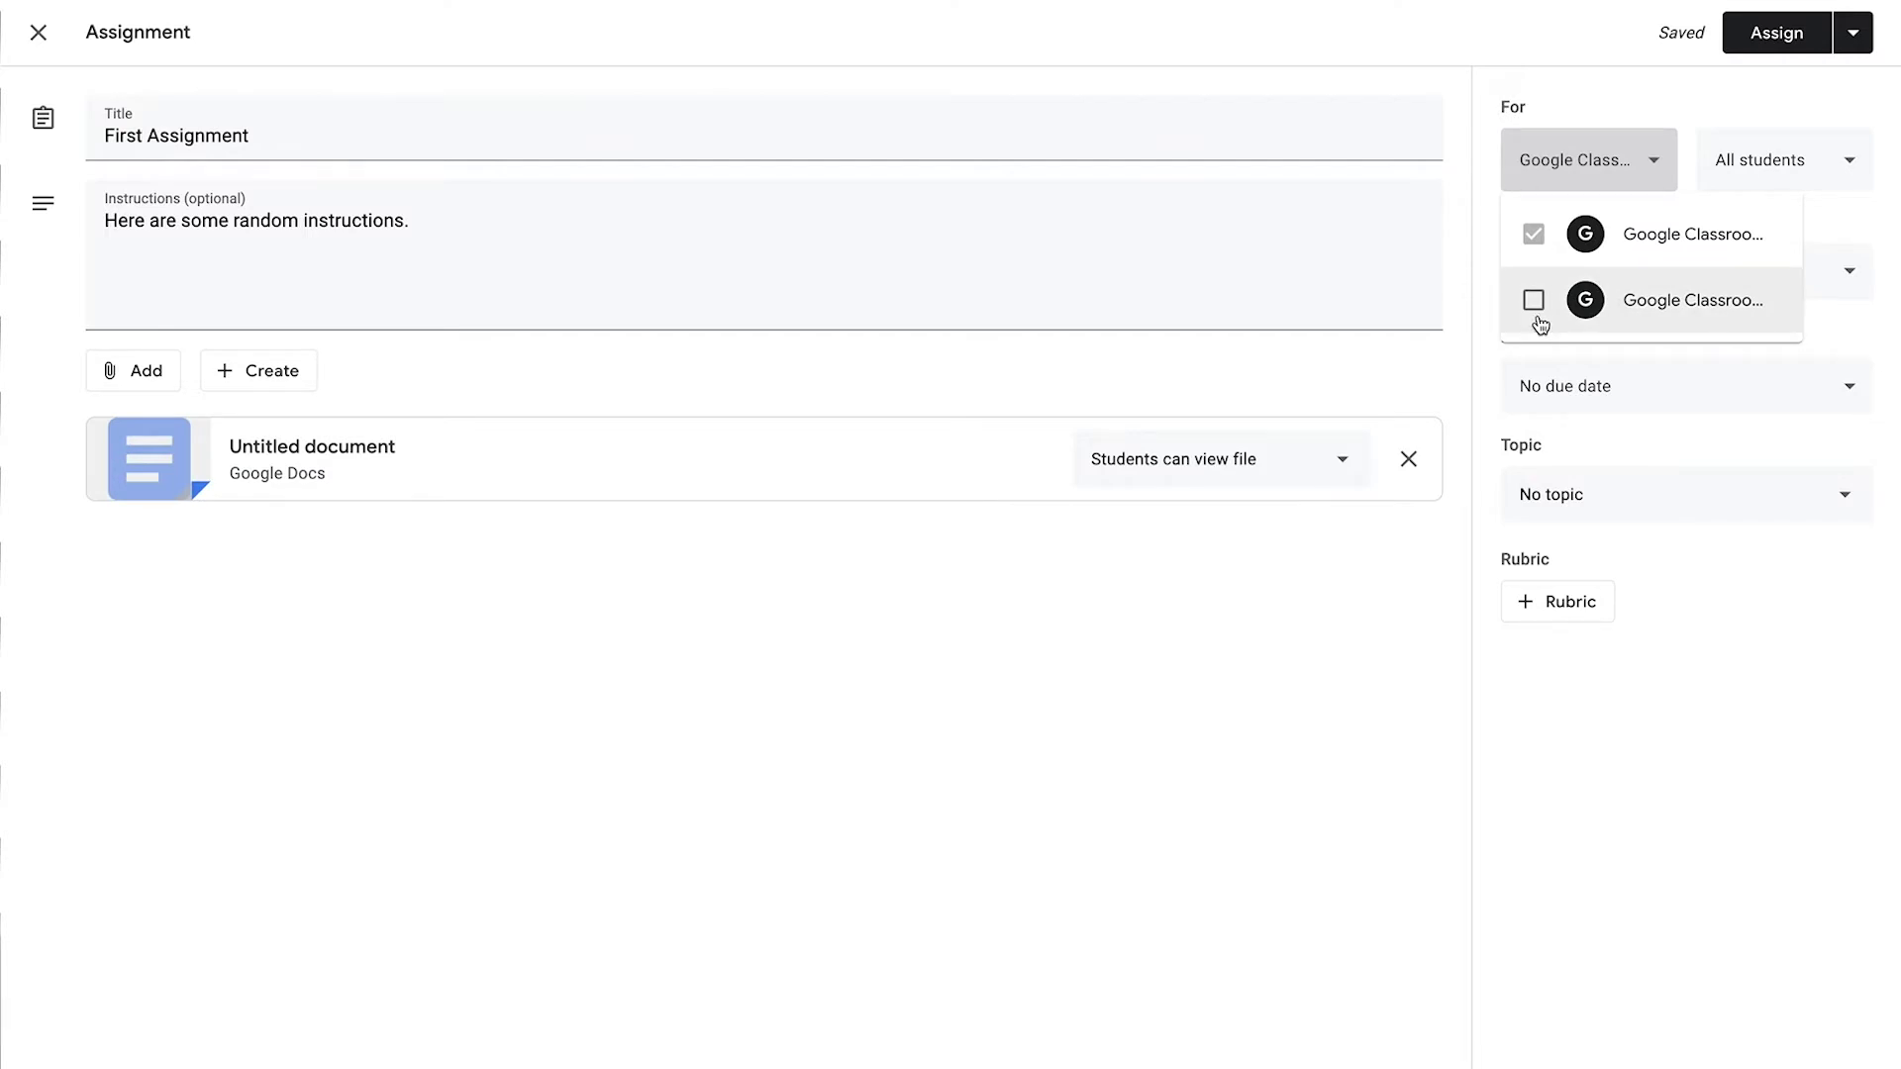
pyautogui.click(1742, 146)
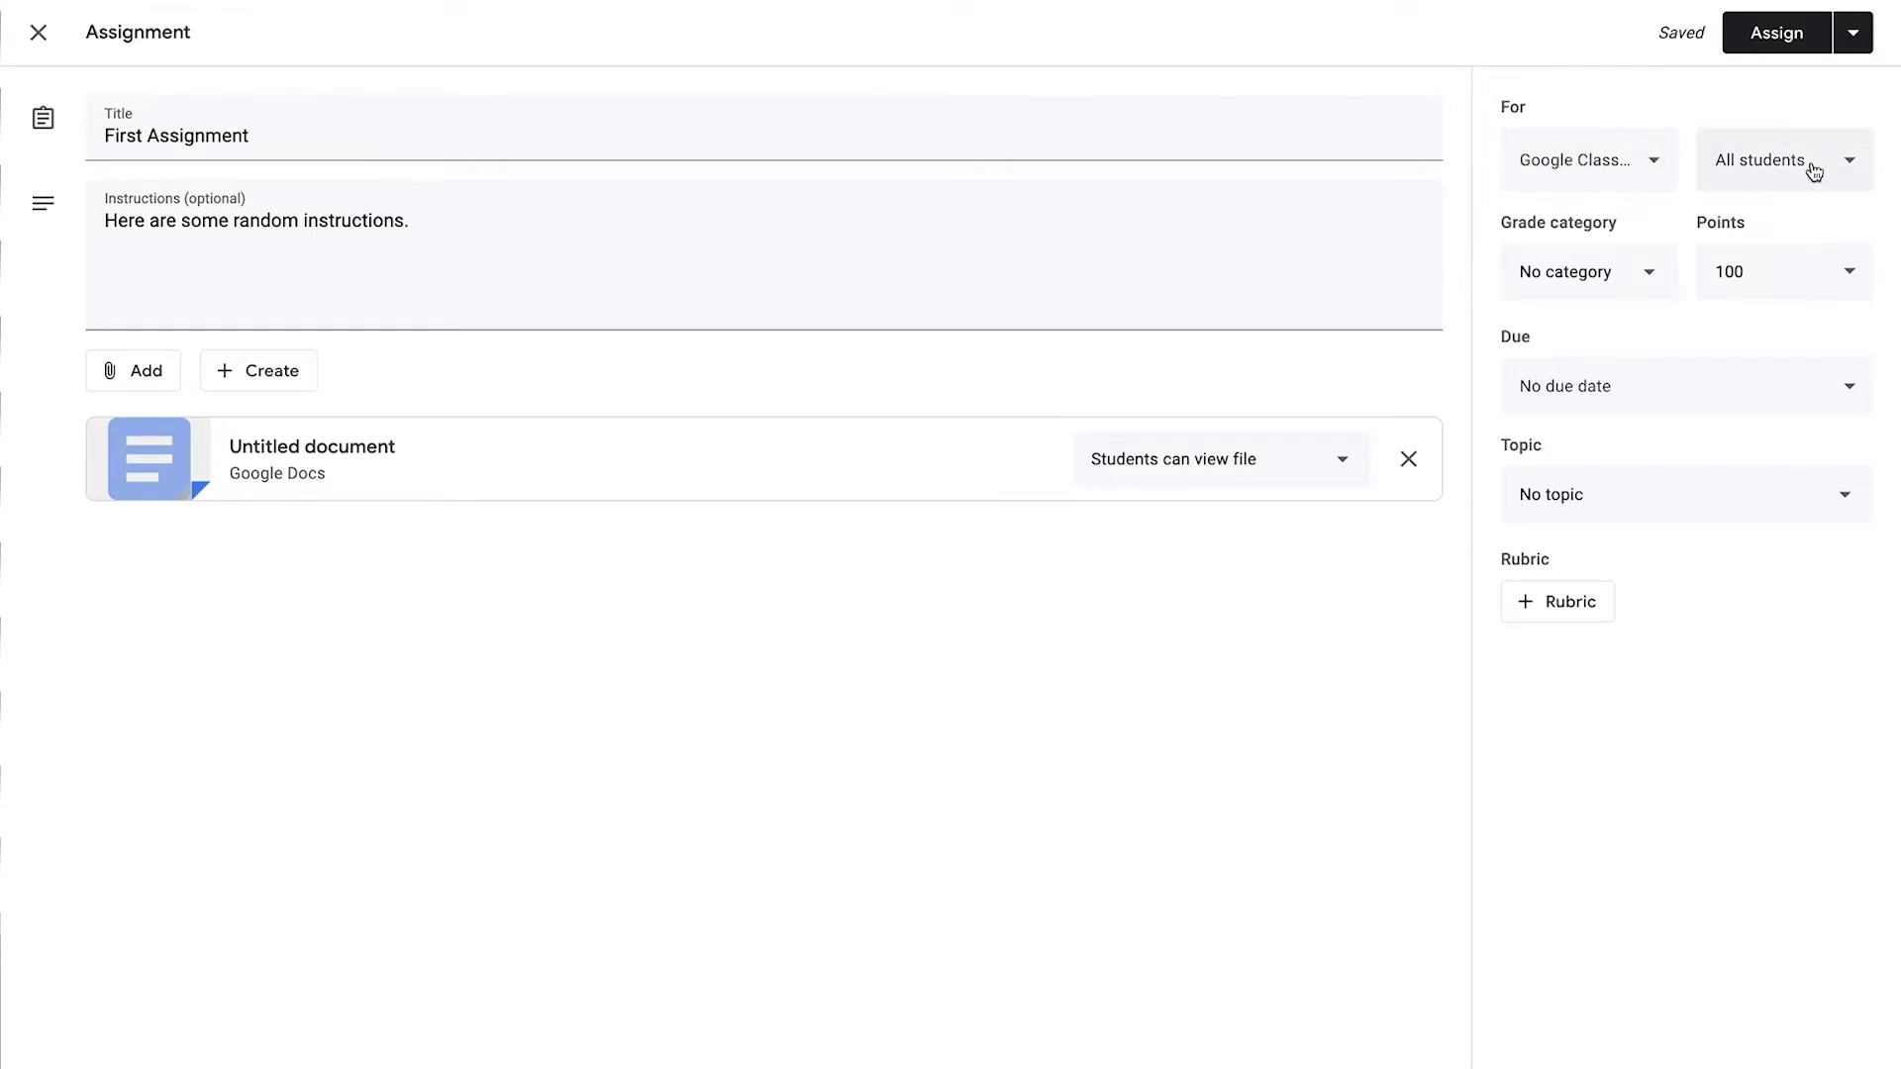
pyautogui.click(1814, 171)
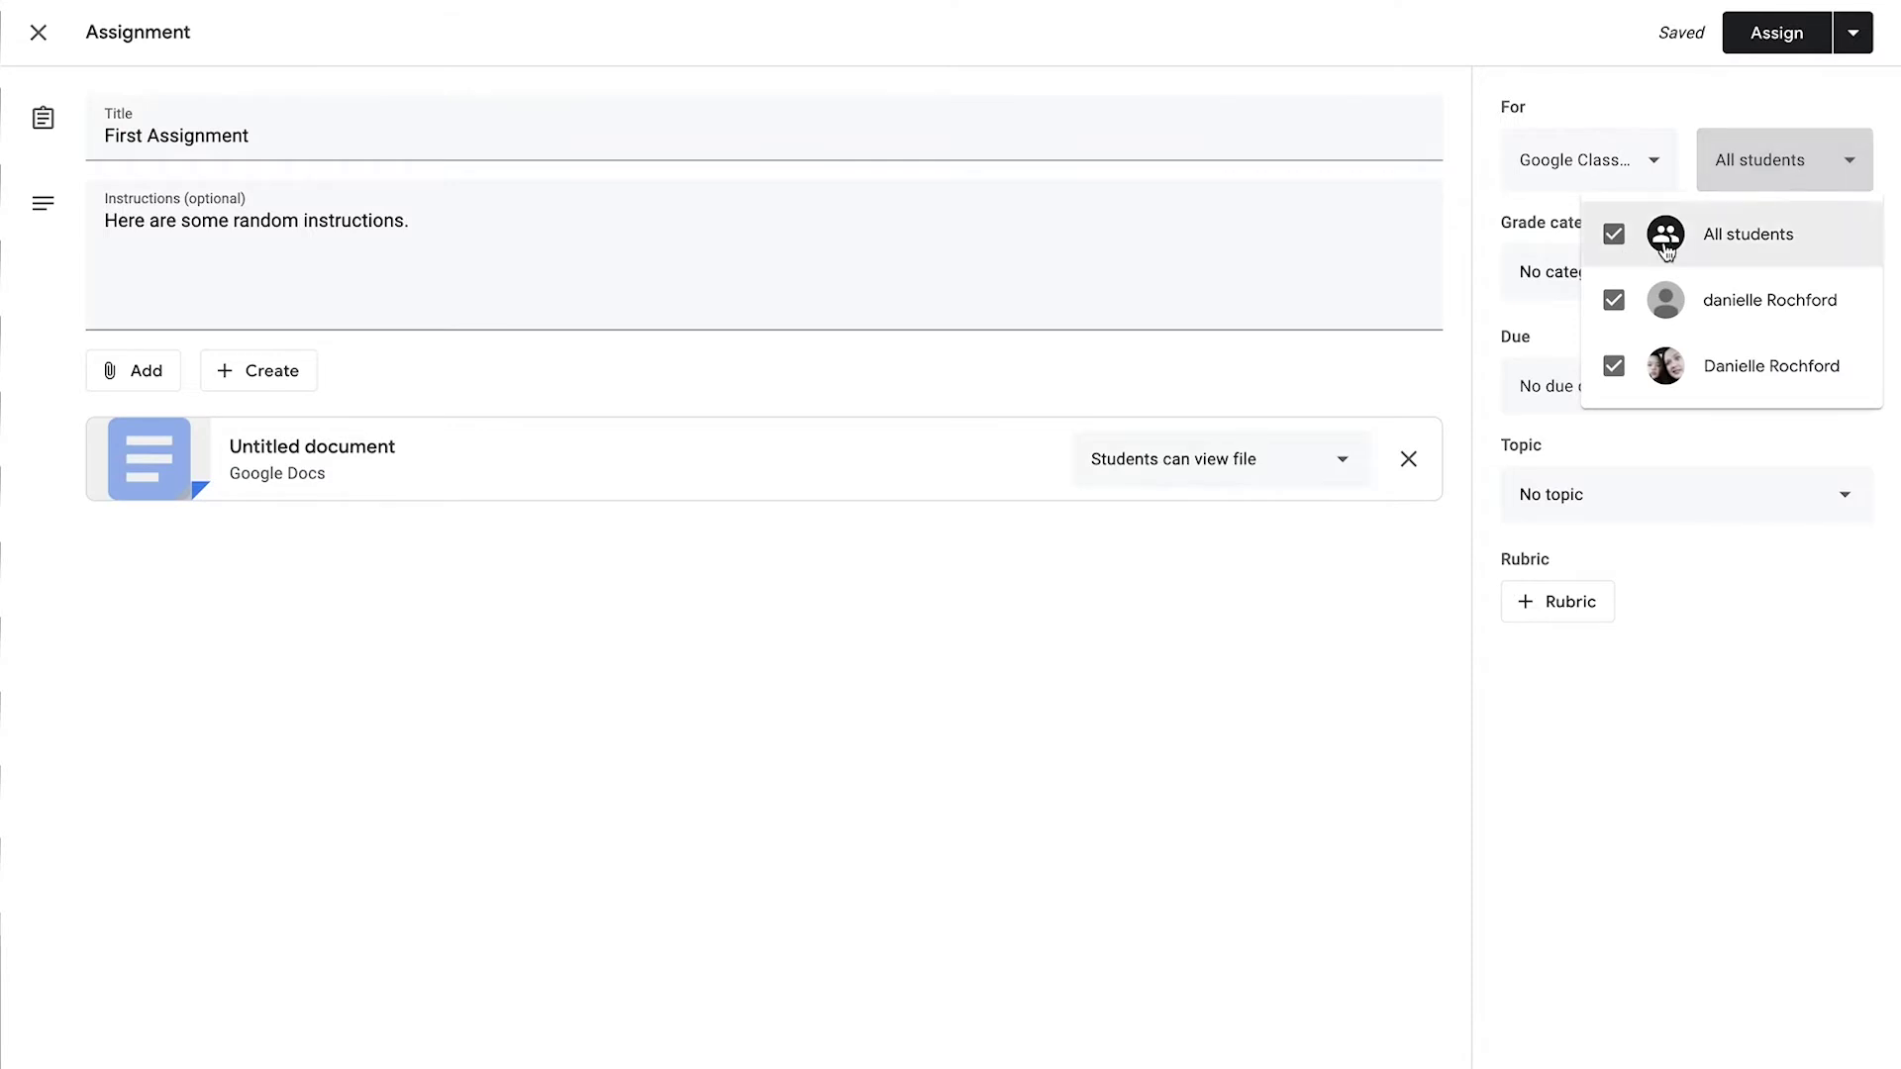
pyautogui.click(1613, 302)
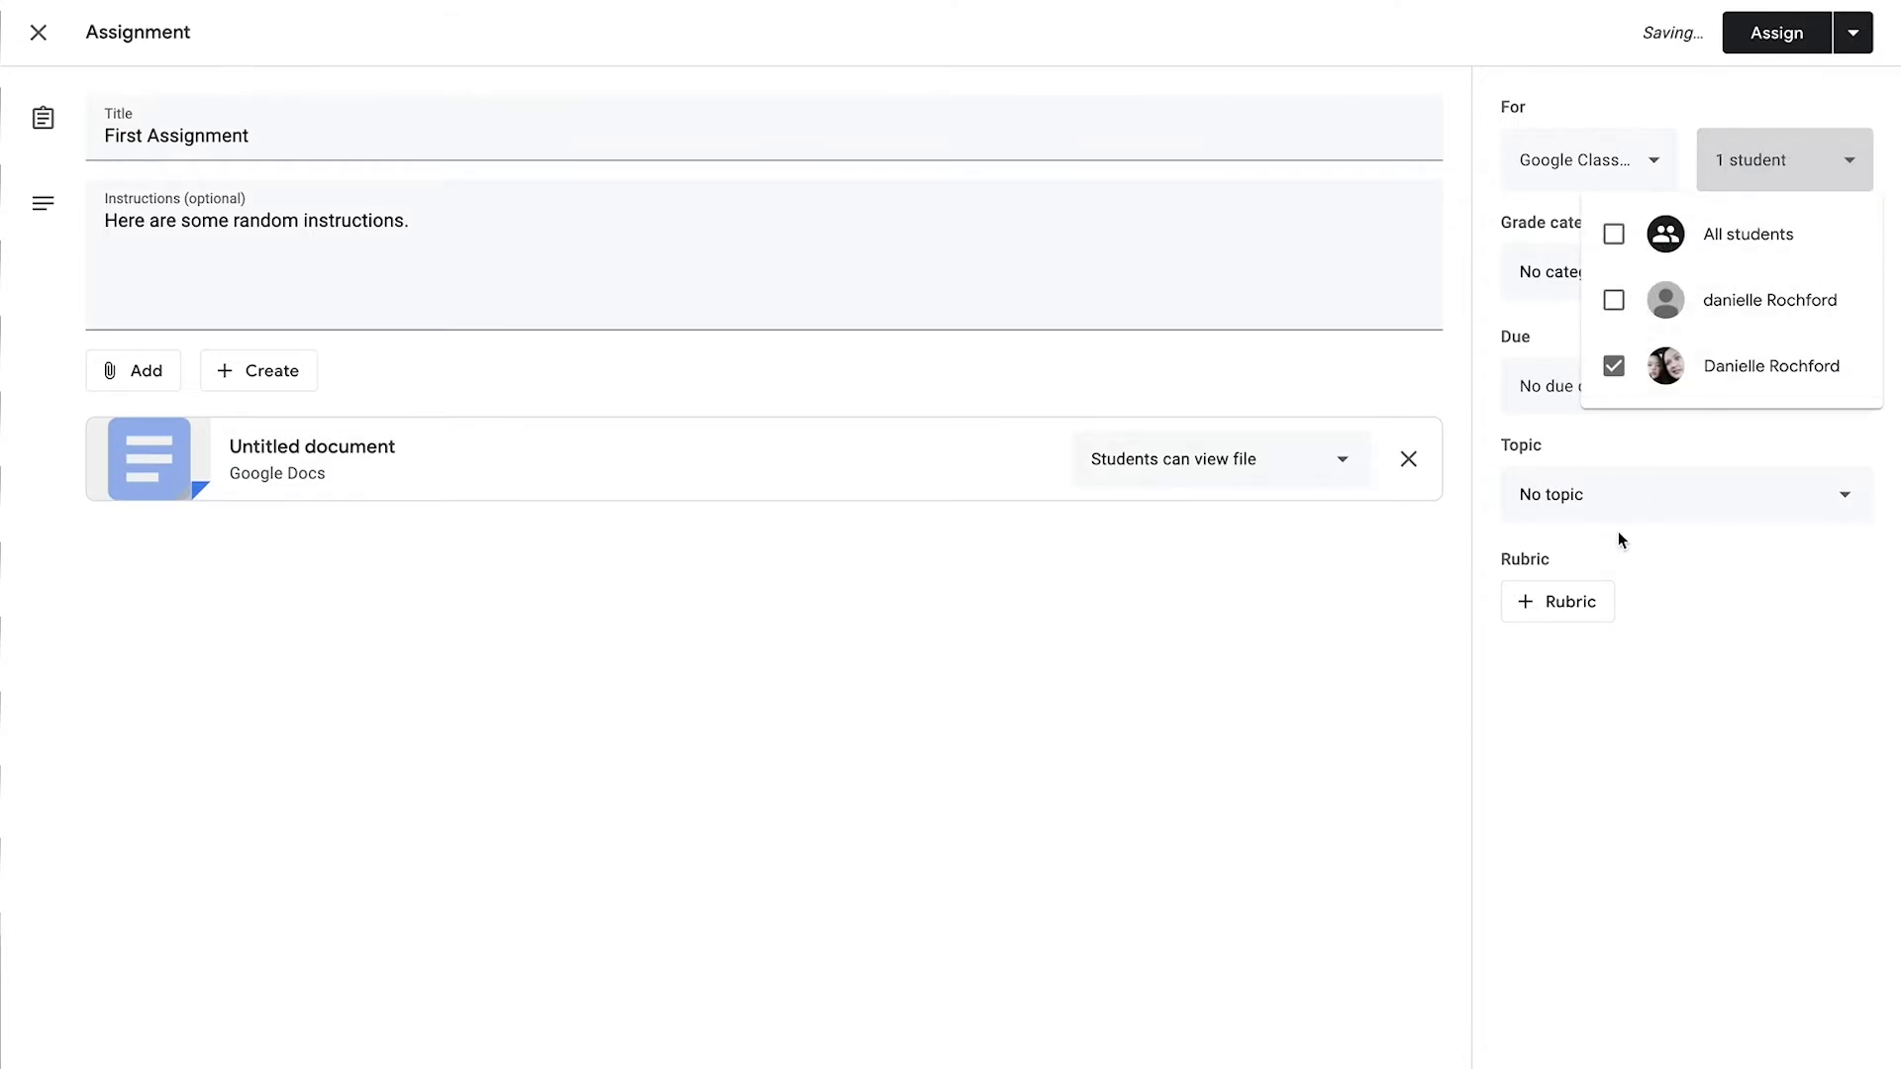
pyautogui.click(1614, 300)
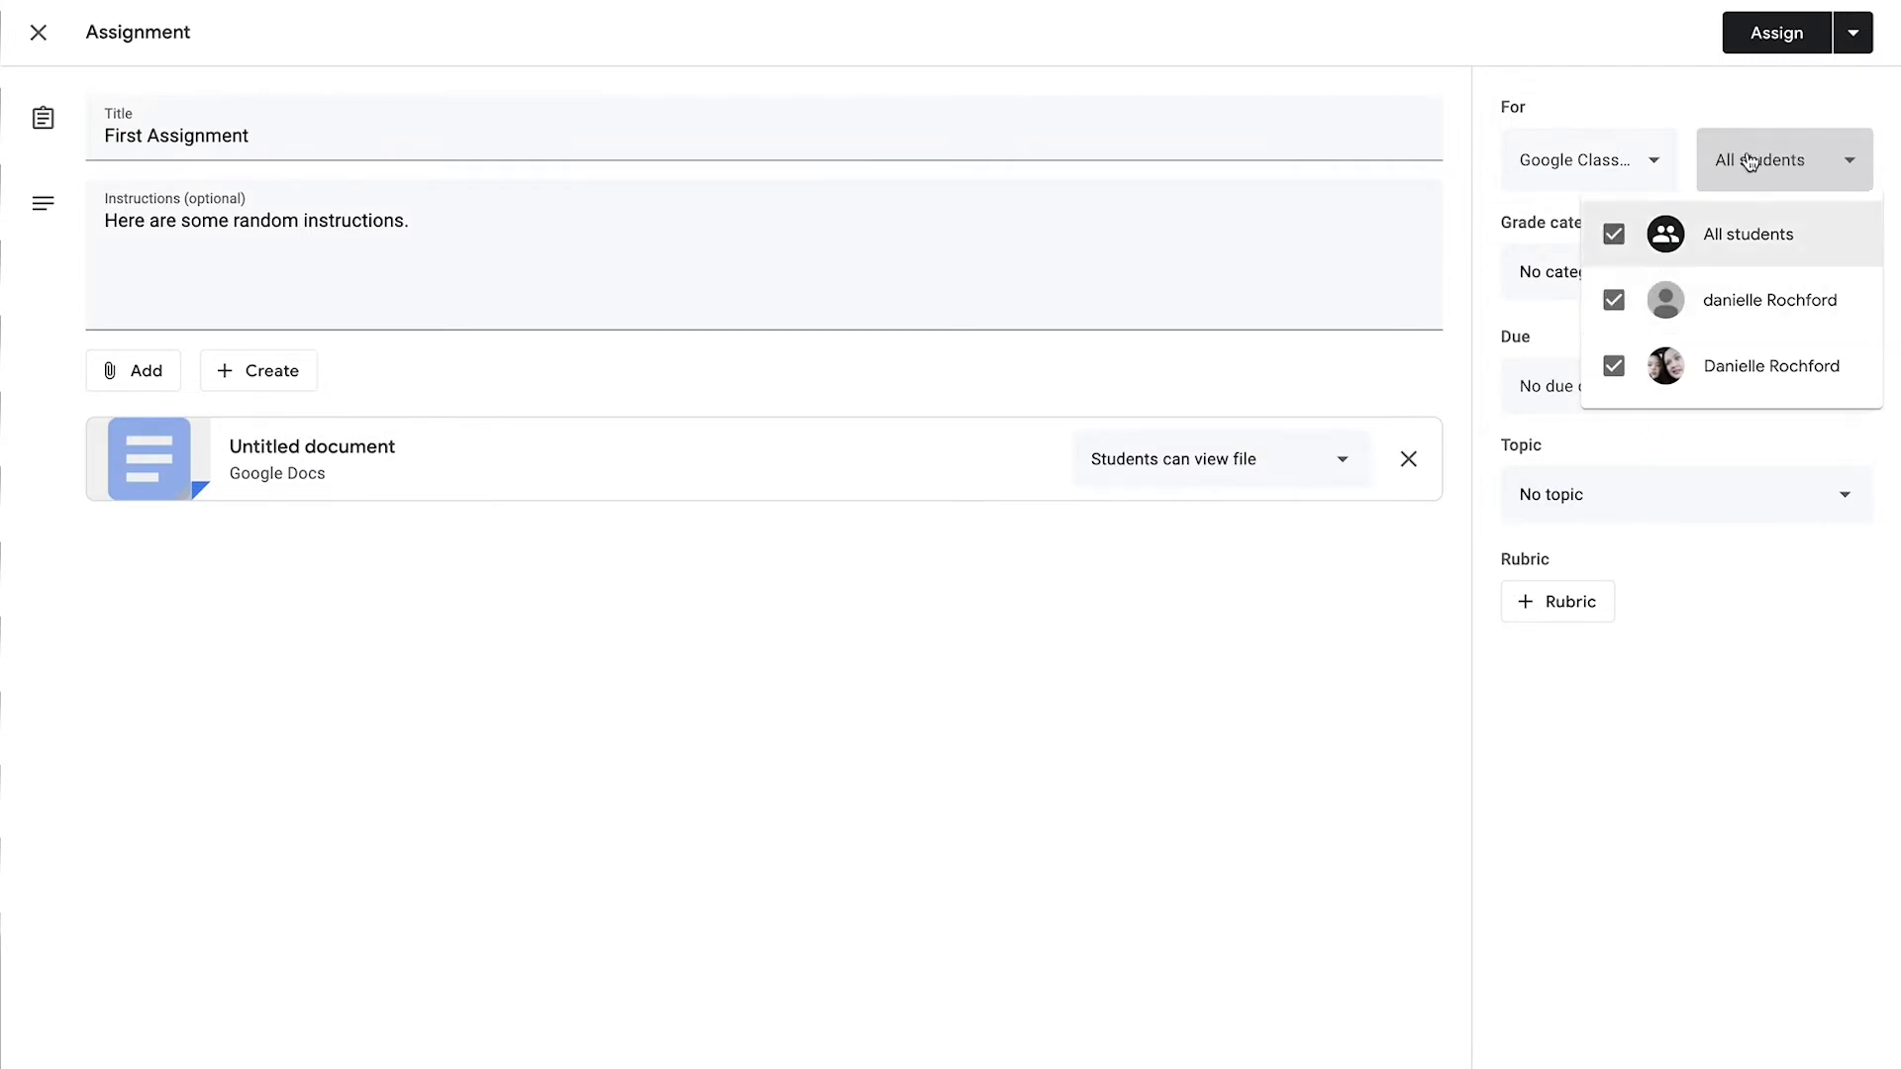
pyautogui.click(1730, 99)
# Step: Set the assignment's grade category to Checkpoints and its points to 50
pyautogui.click(1638, 276)
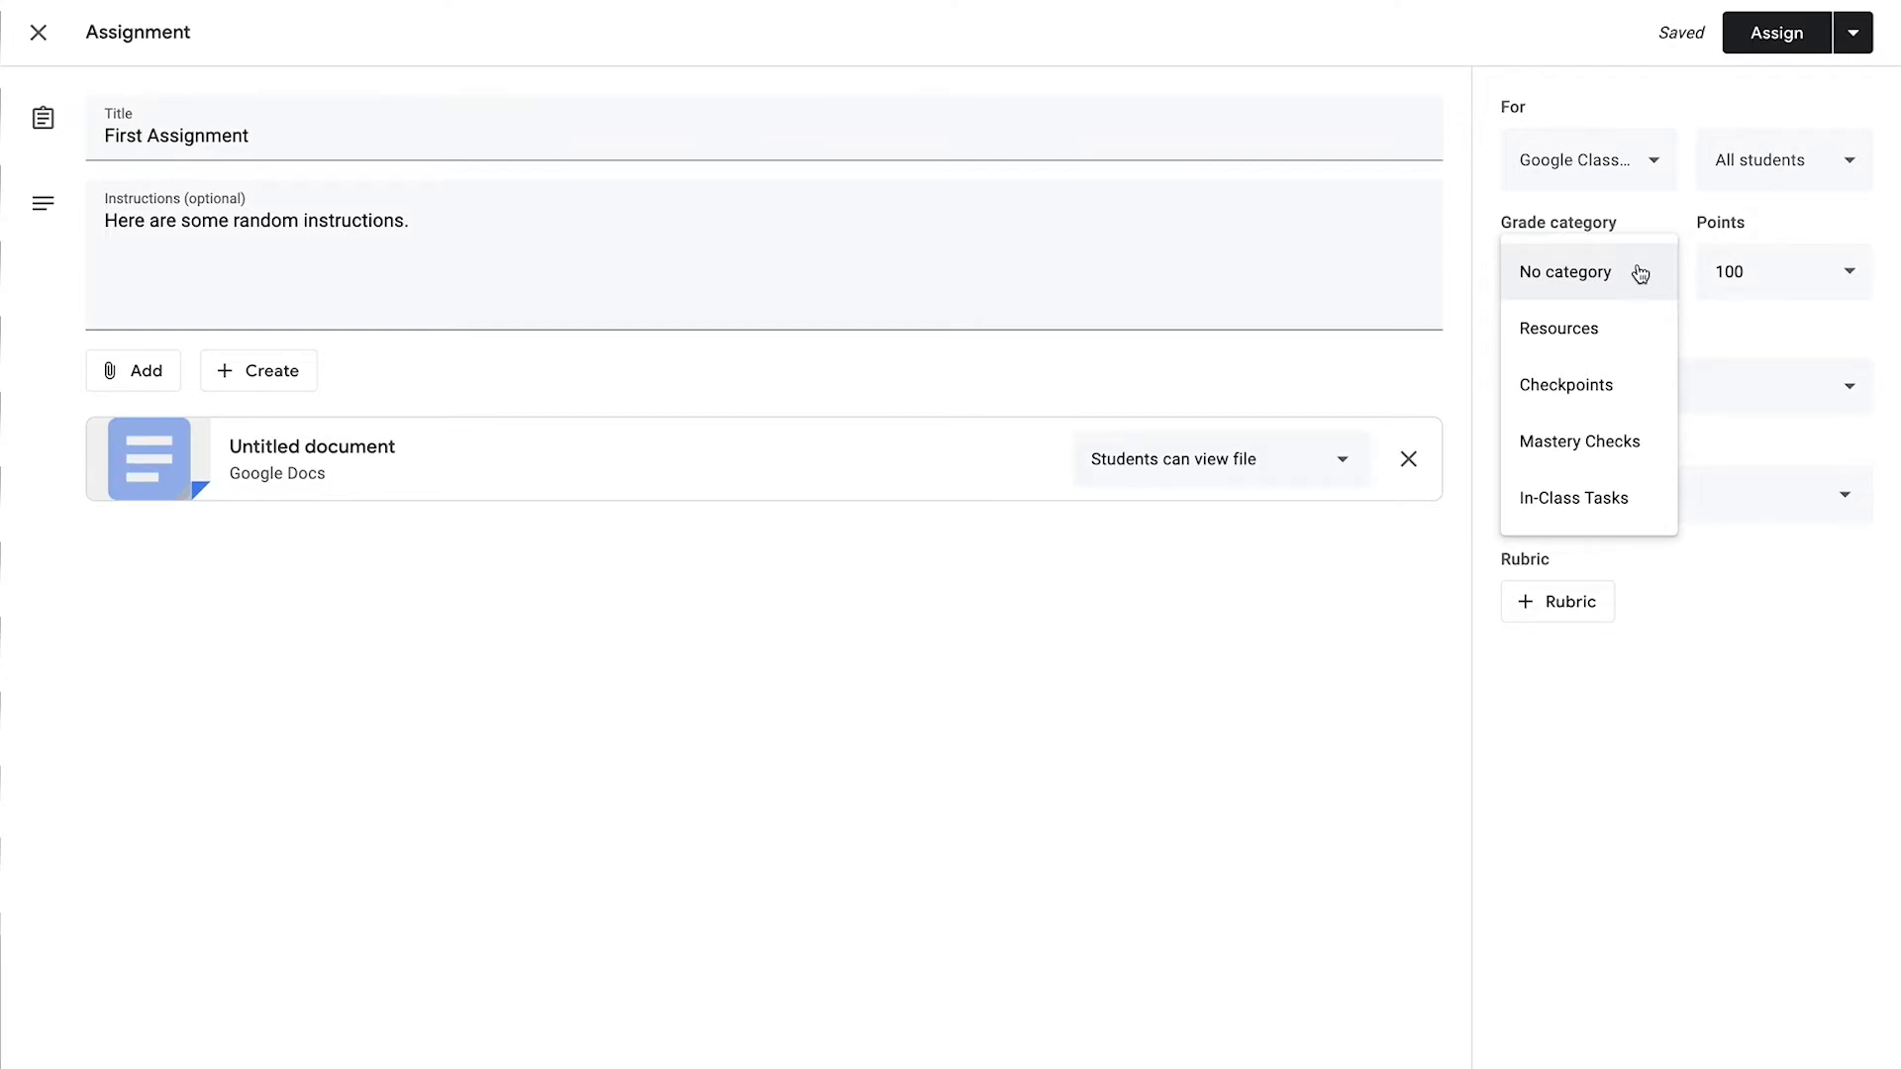
pyautogui.click(1574, 389)
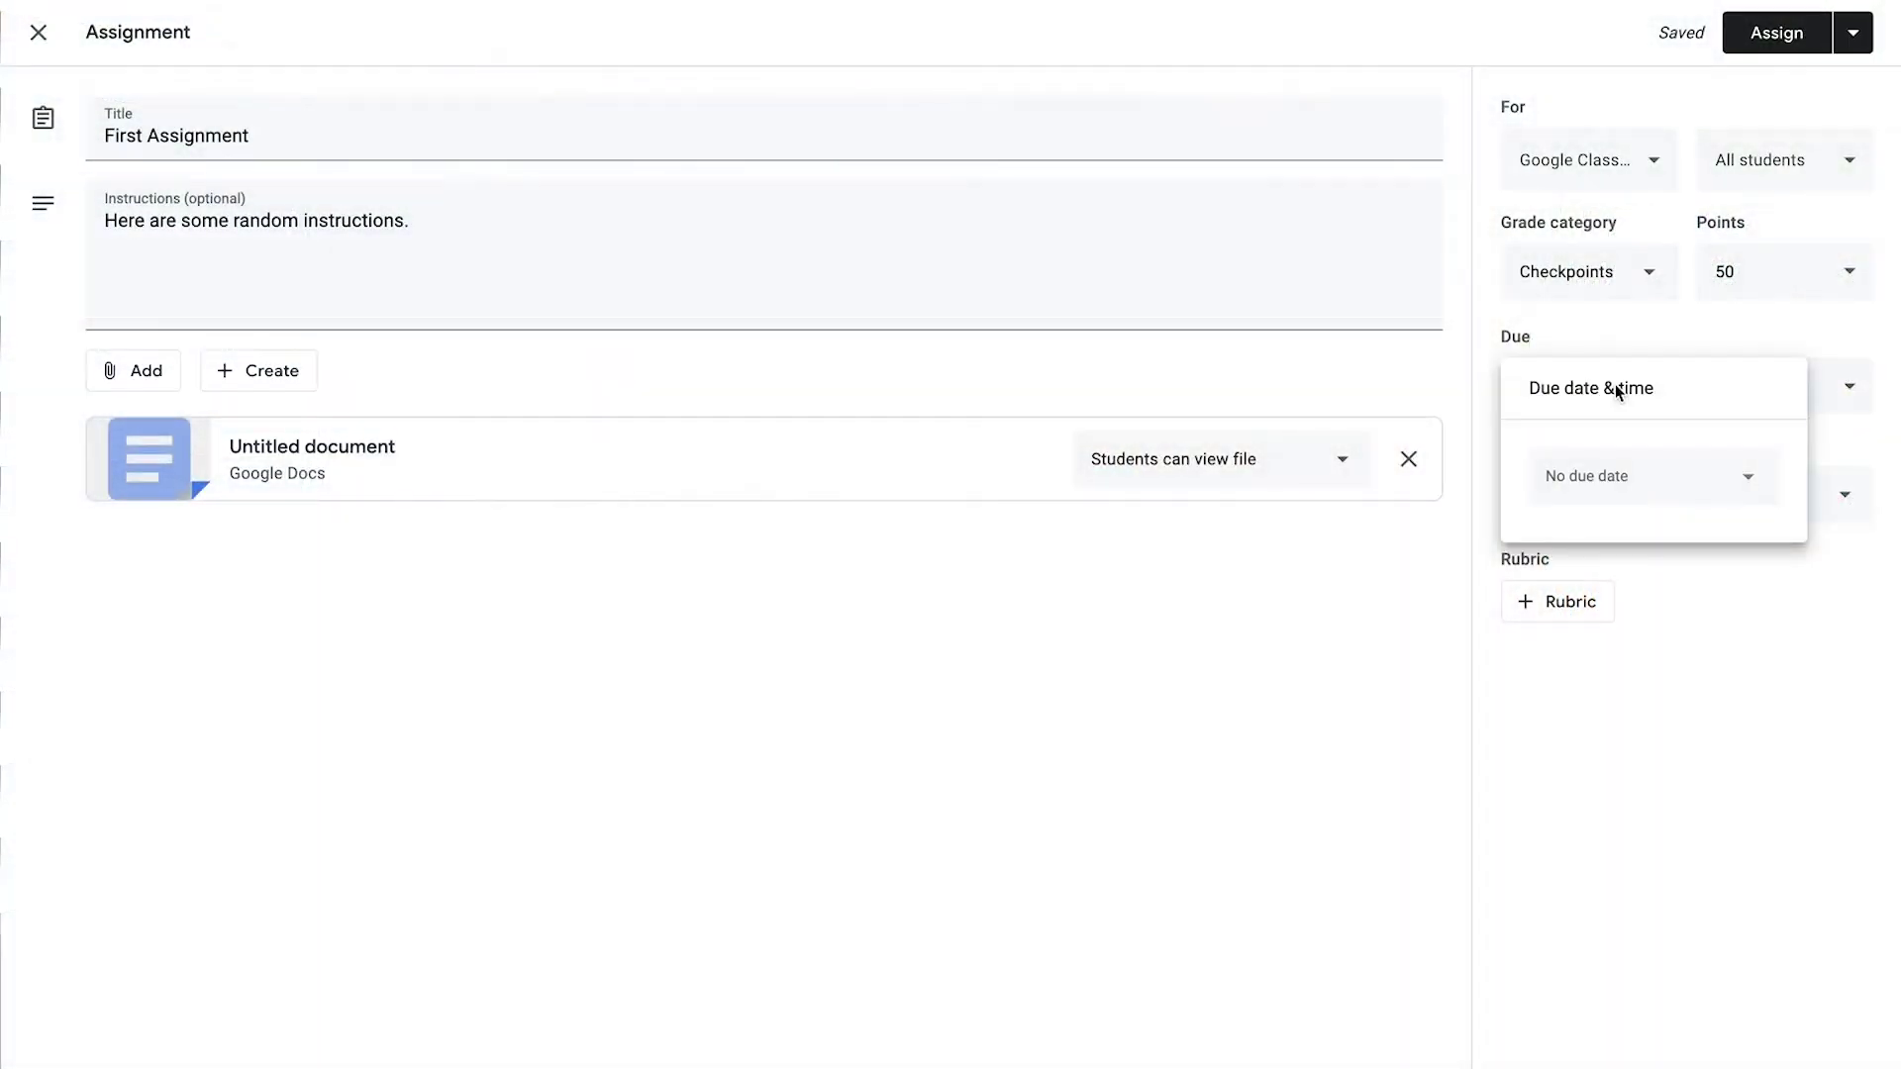
pyautogui.click(1587, 476)
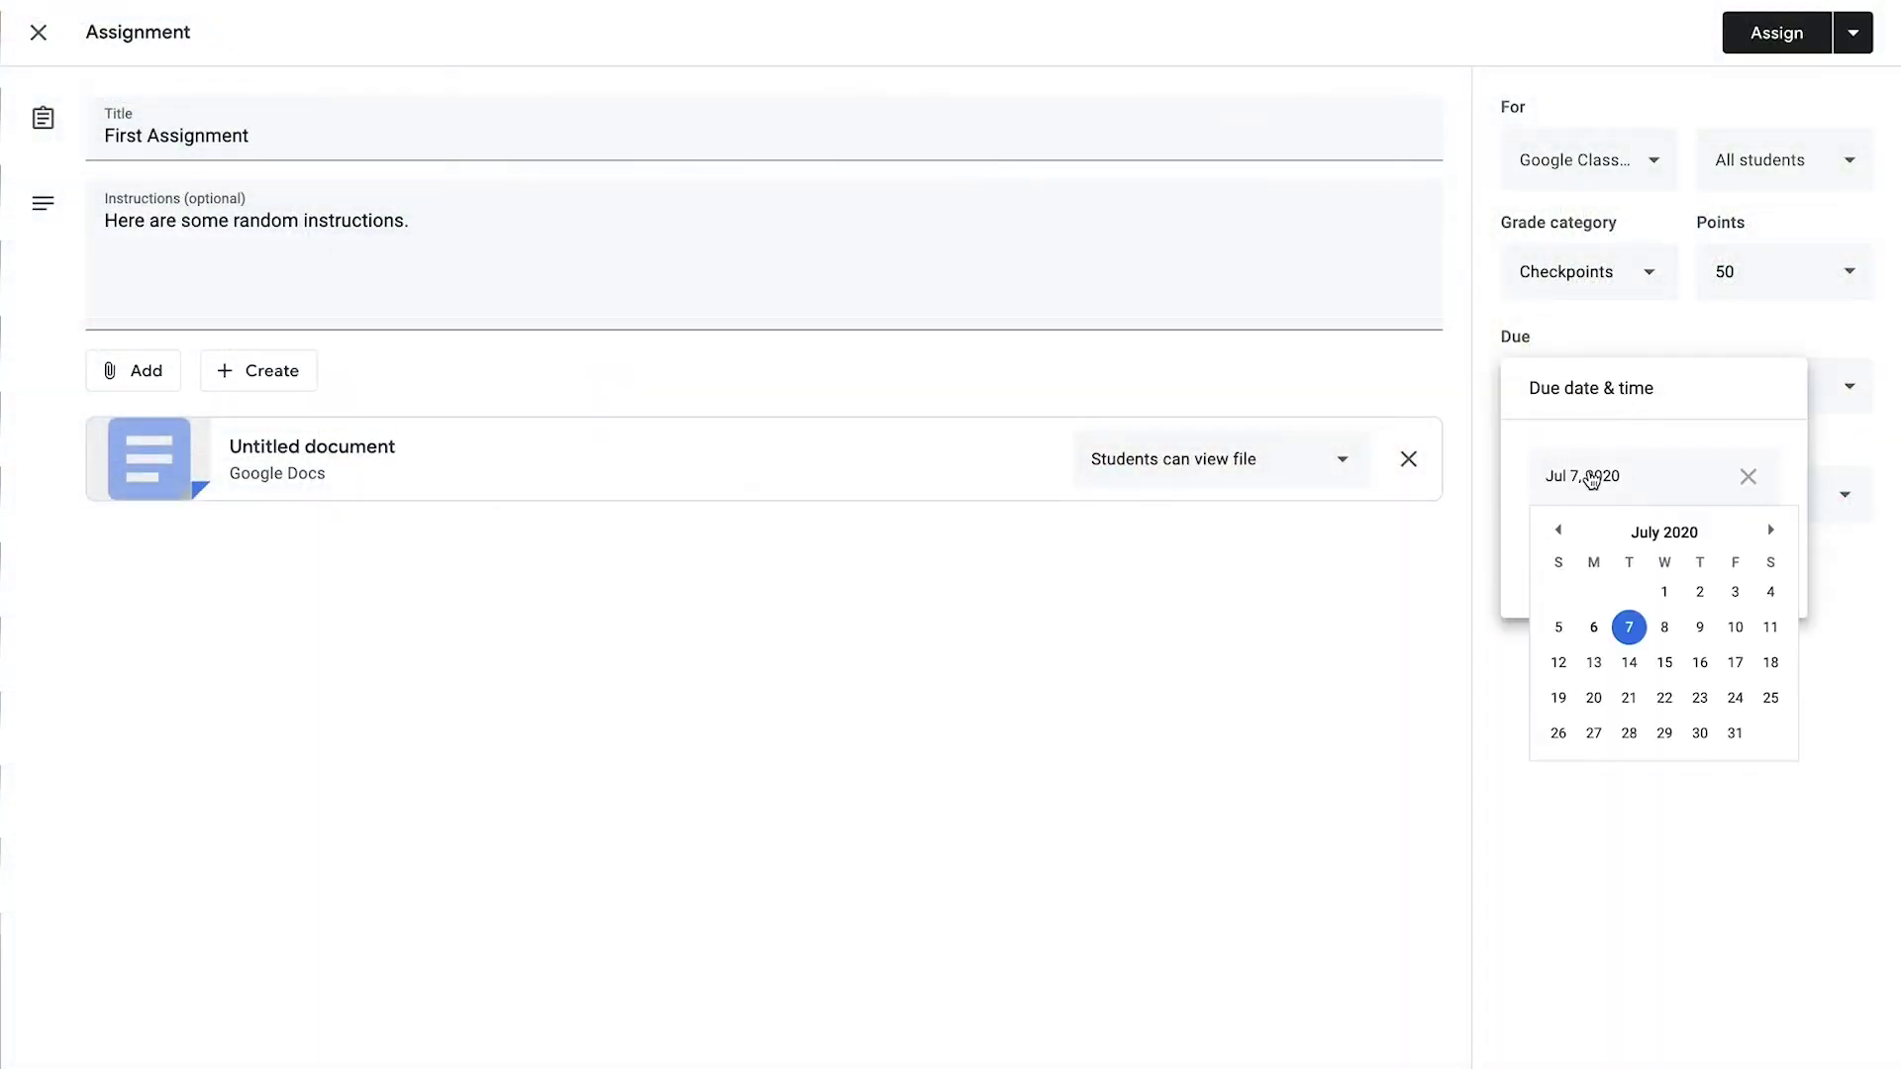
pyautogui.click(1630, 663)
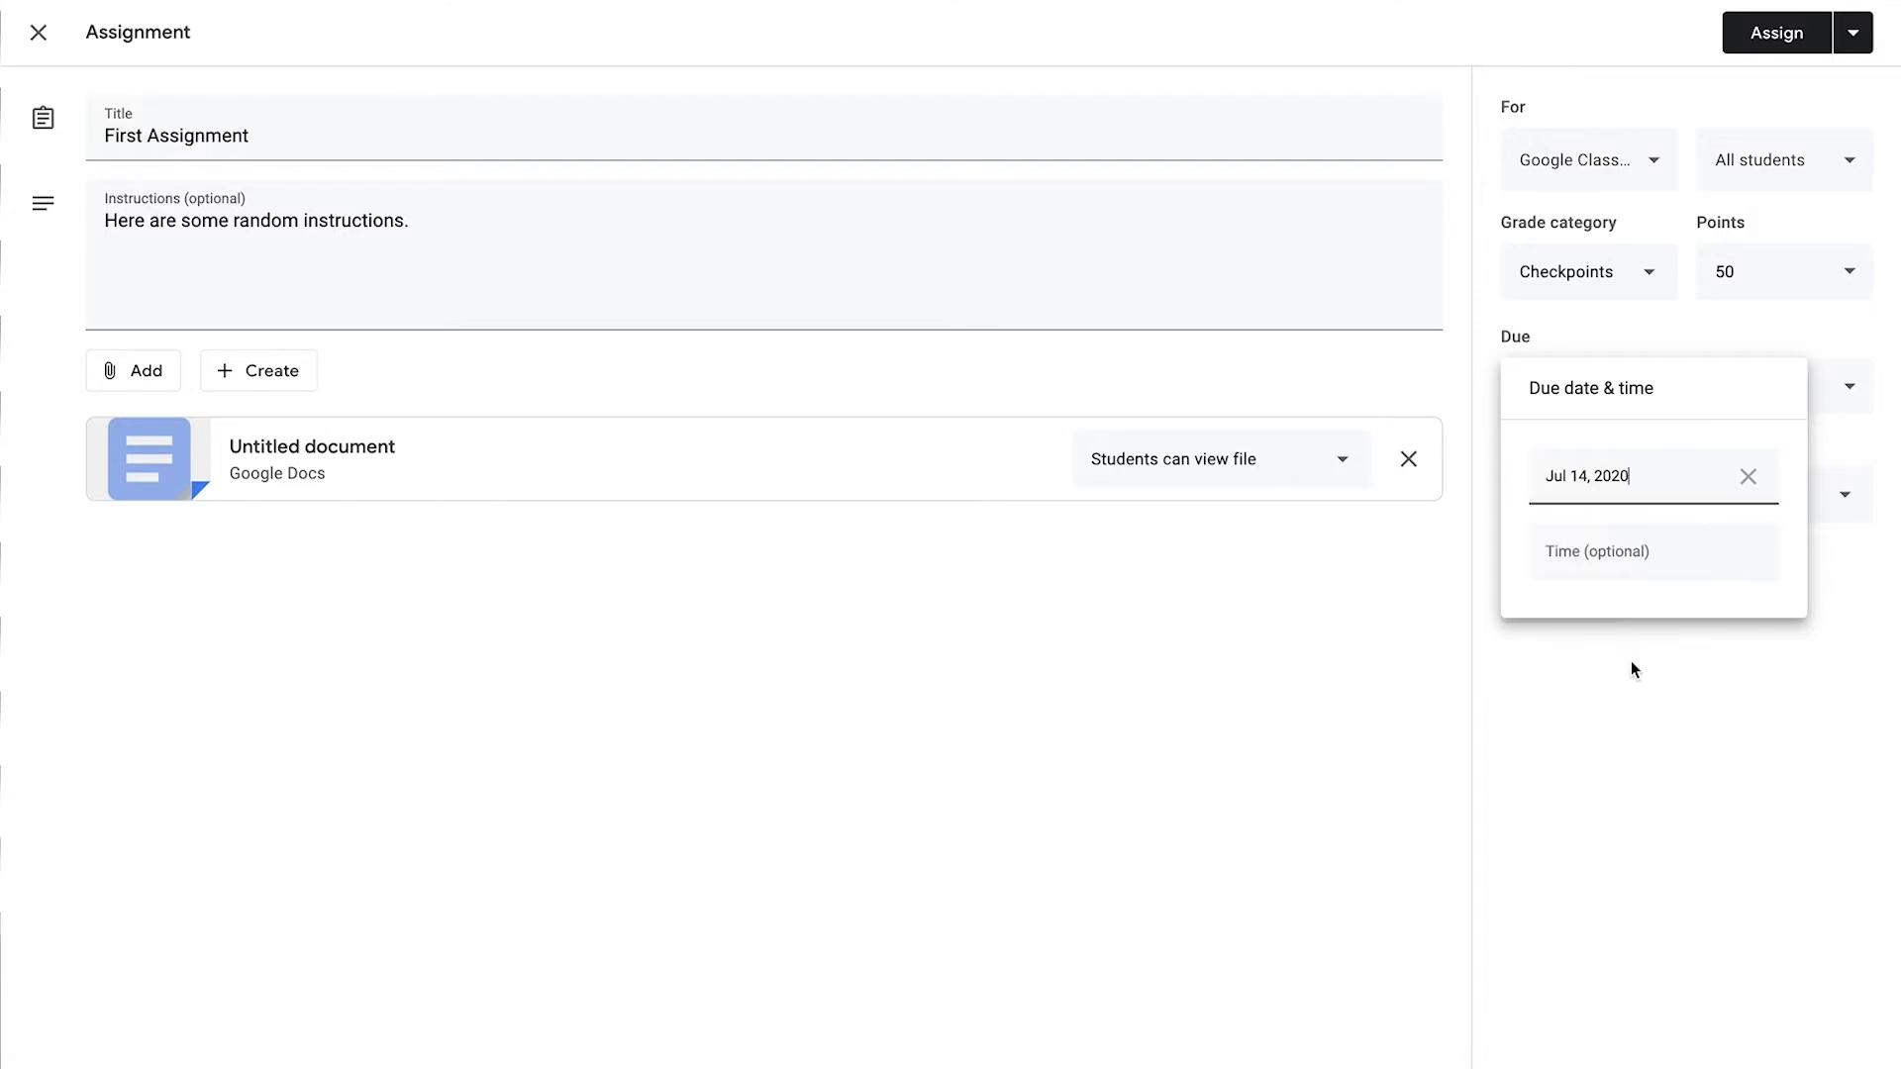
pyautogui.click(1601, 555)
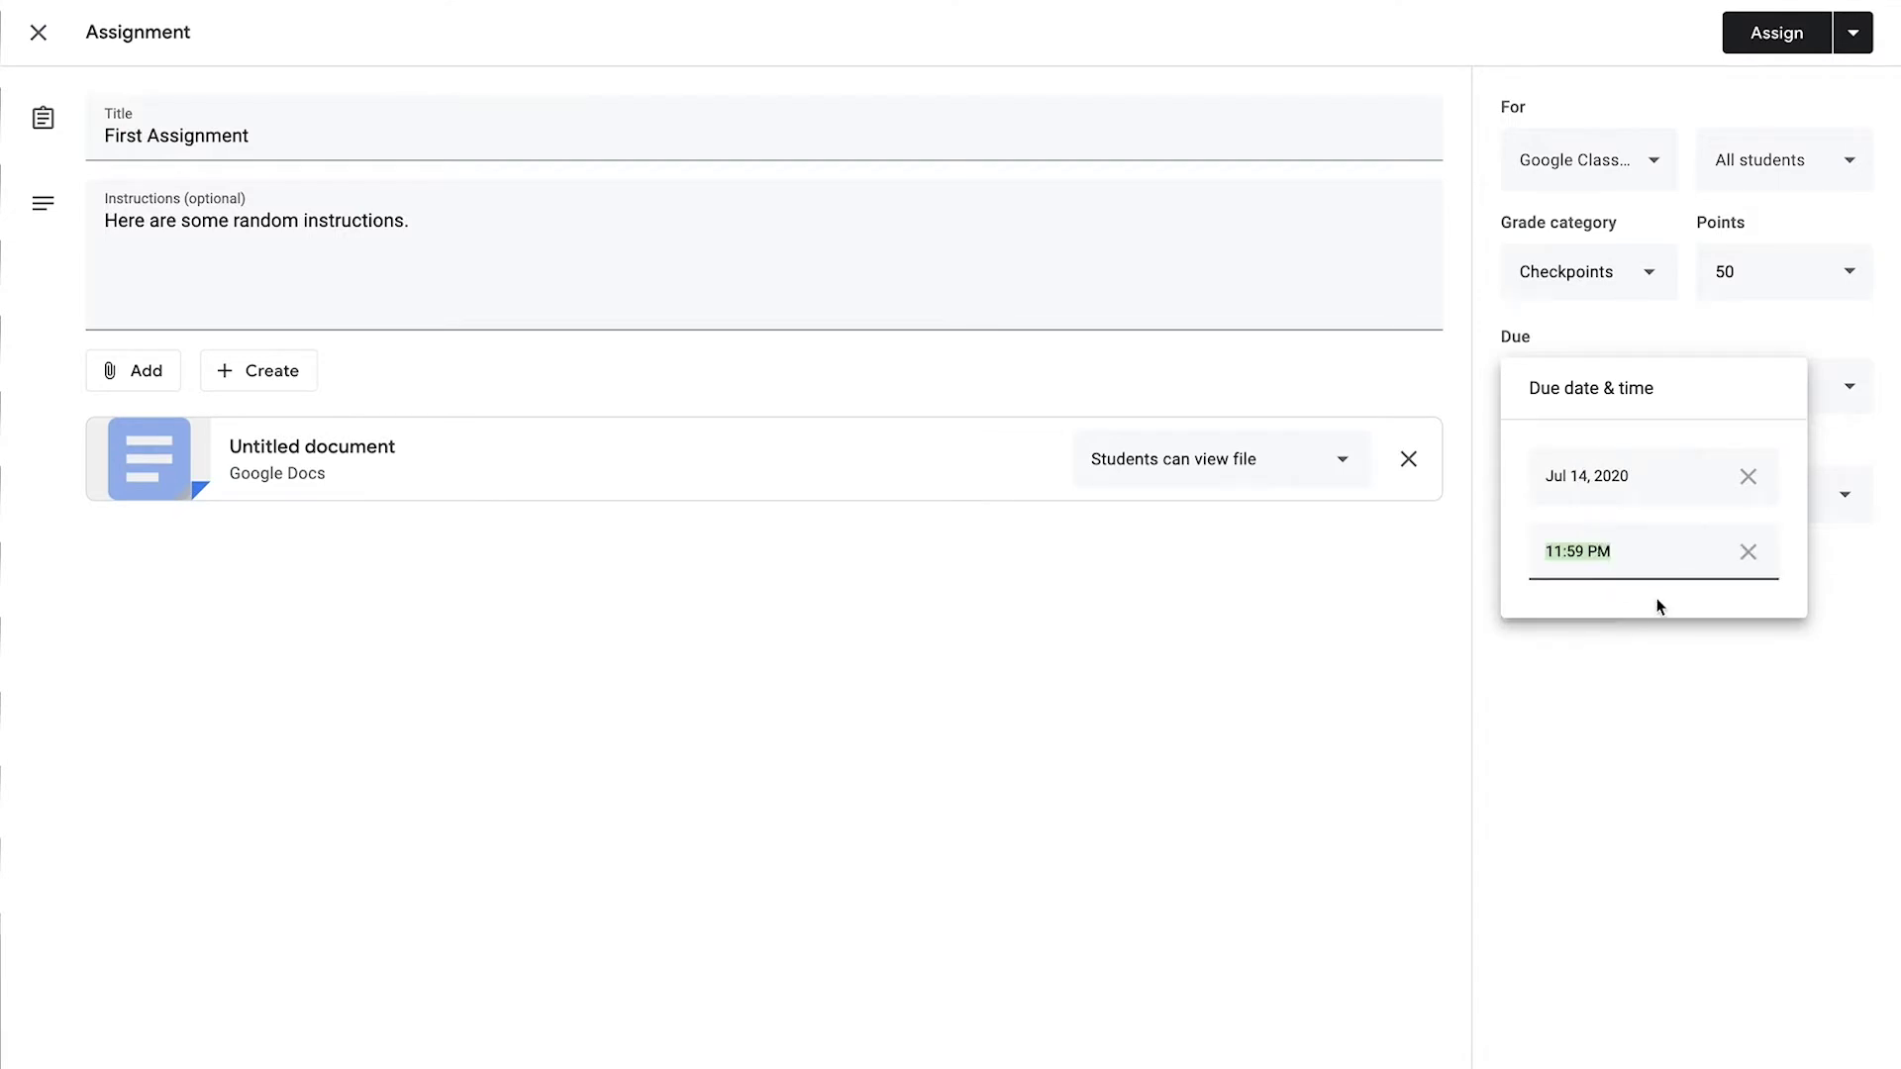
pyautogui.click(1752, 554)
pyautogui.click(1747, 477)
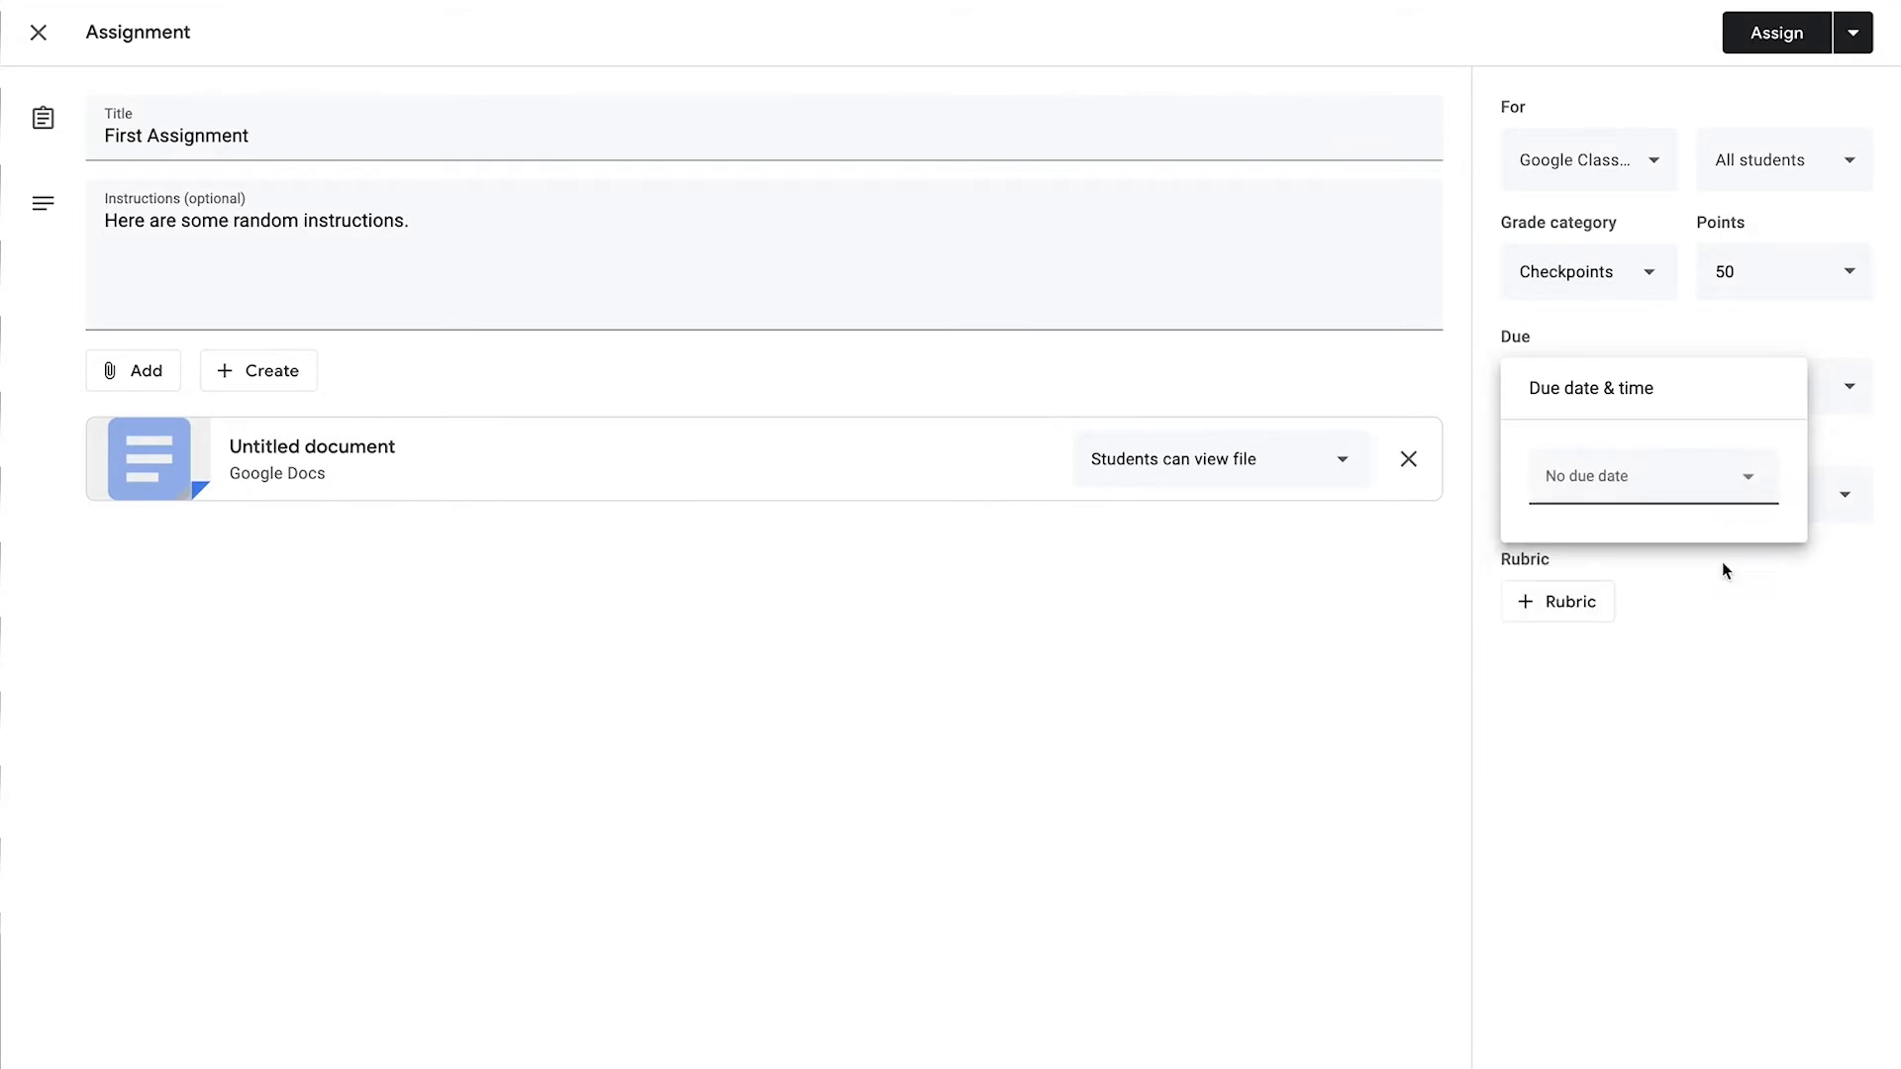
# Step: Set the assignment's due date to Jul 14, 2020, without a due time
pyautogui.click(1631, 495)
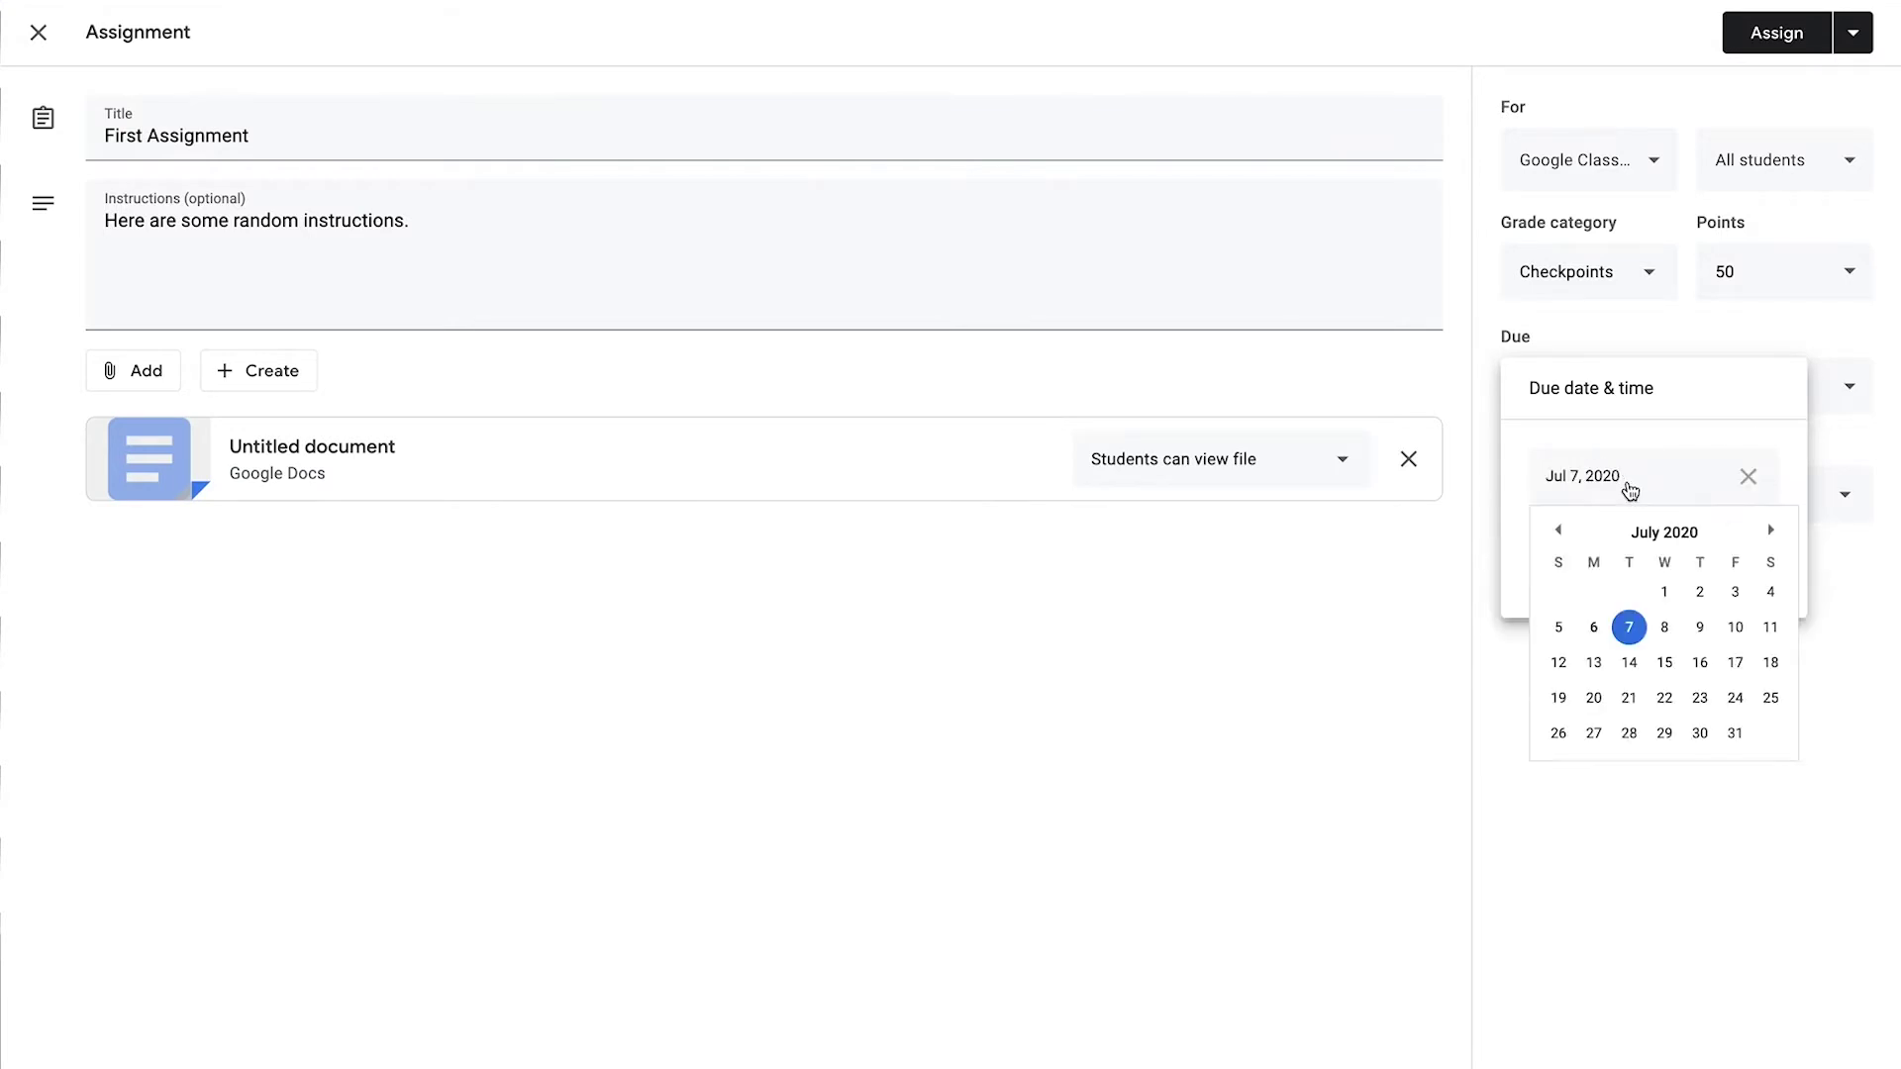
pyautogui.click(1629, 662)
pyautogui.click(1584, 829)
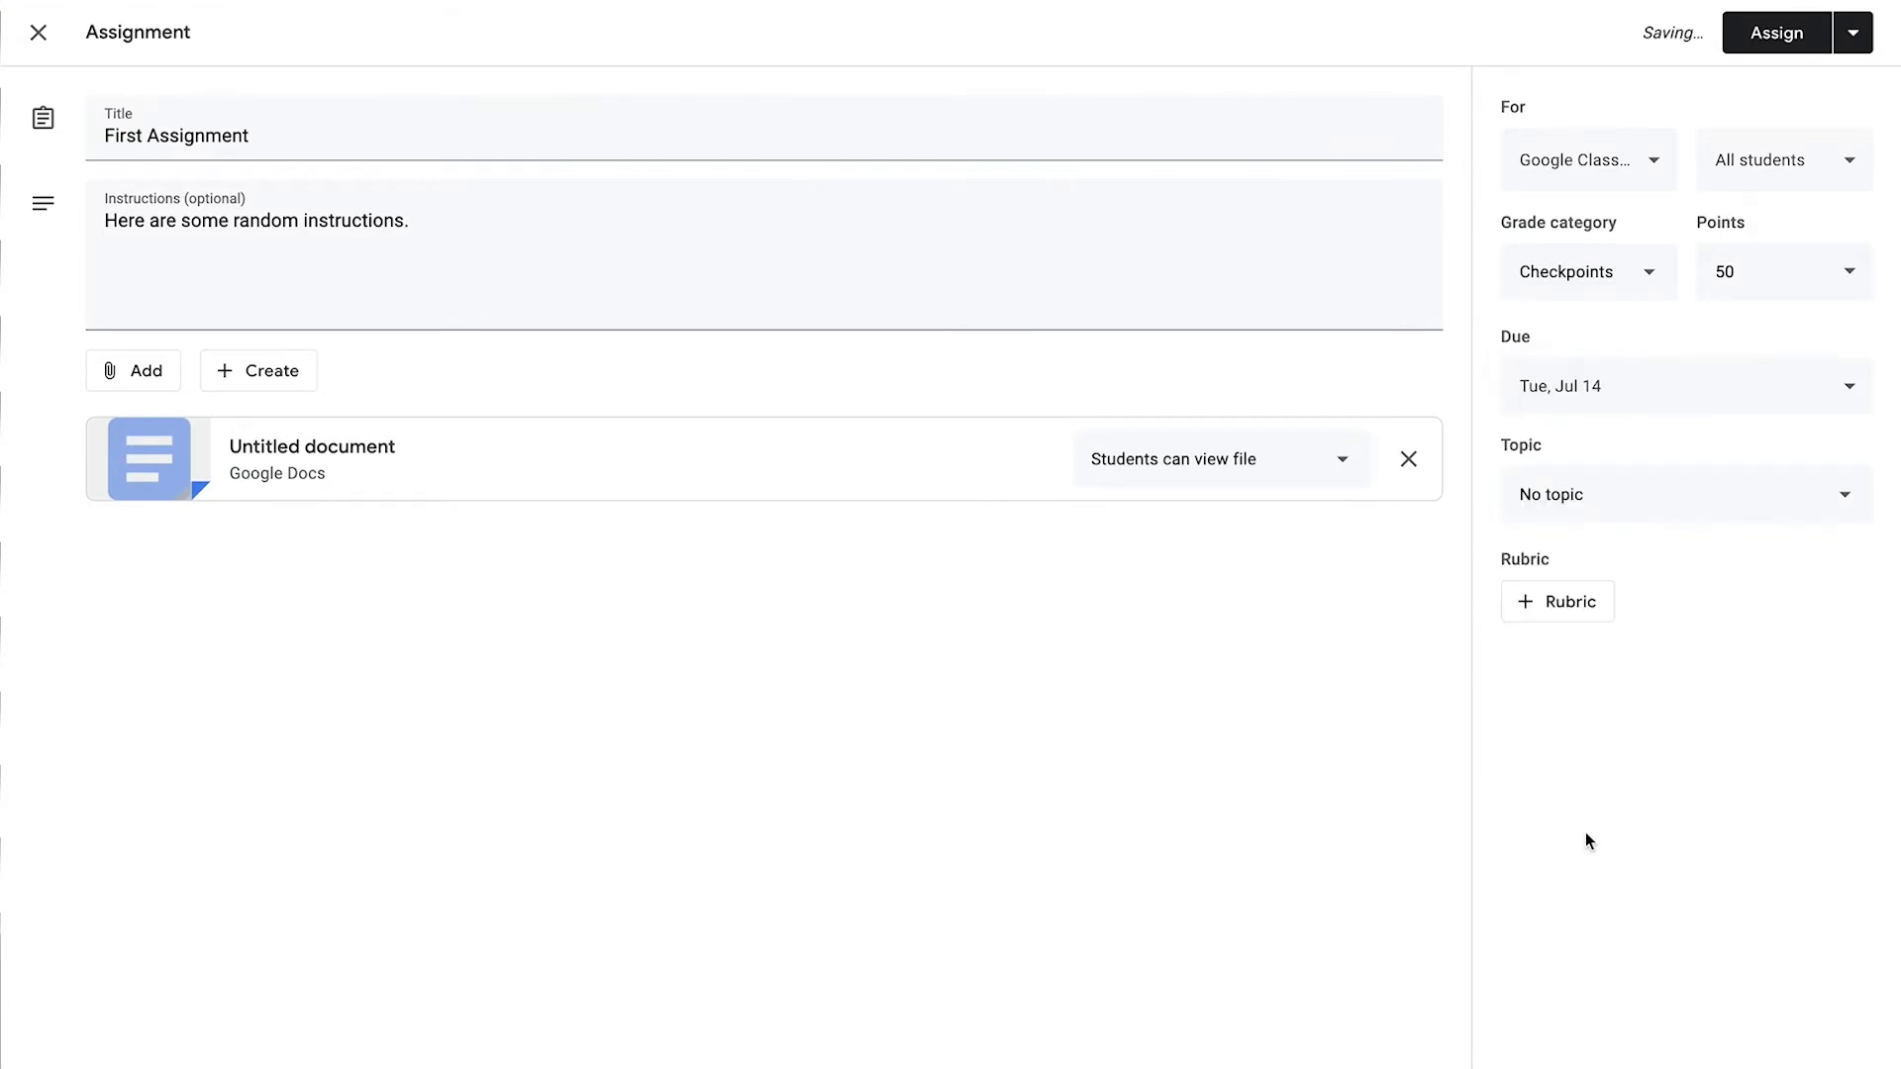
# Step: Place the assignment under the Getting Started topic and assign it to the class
pyautogui.click(1644, 508)
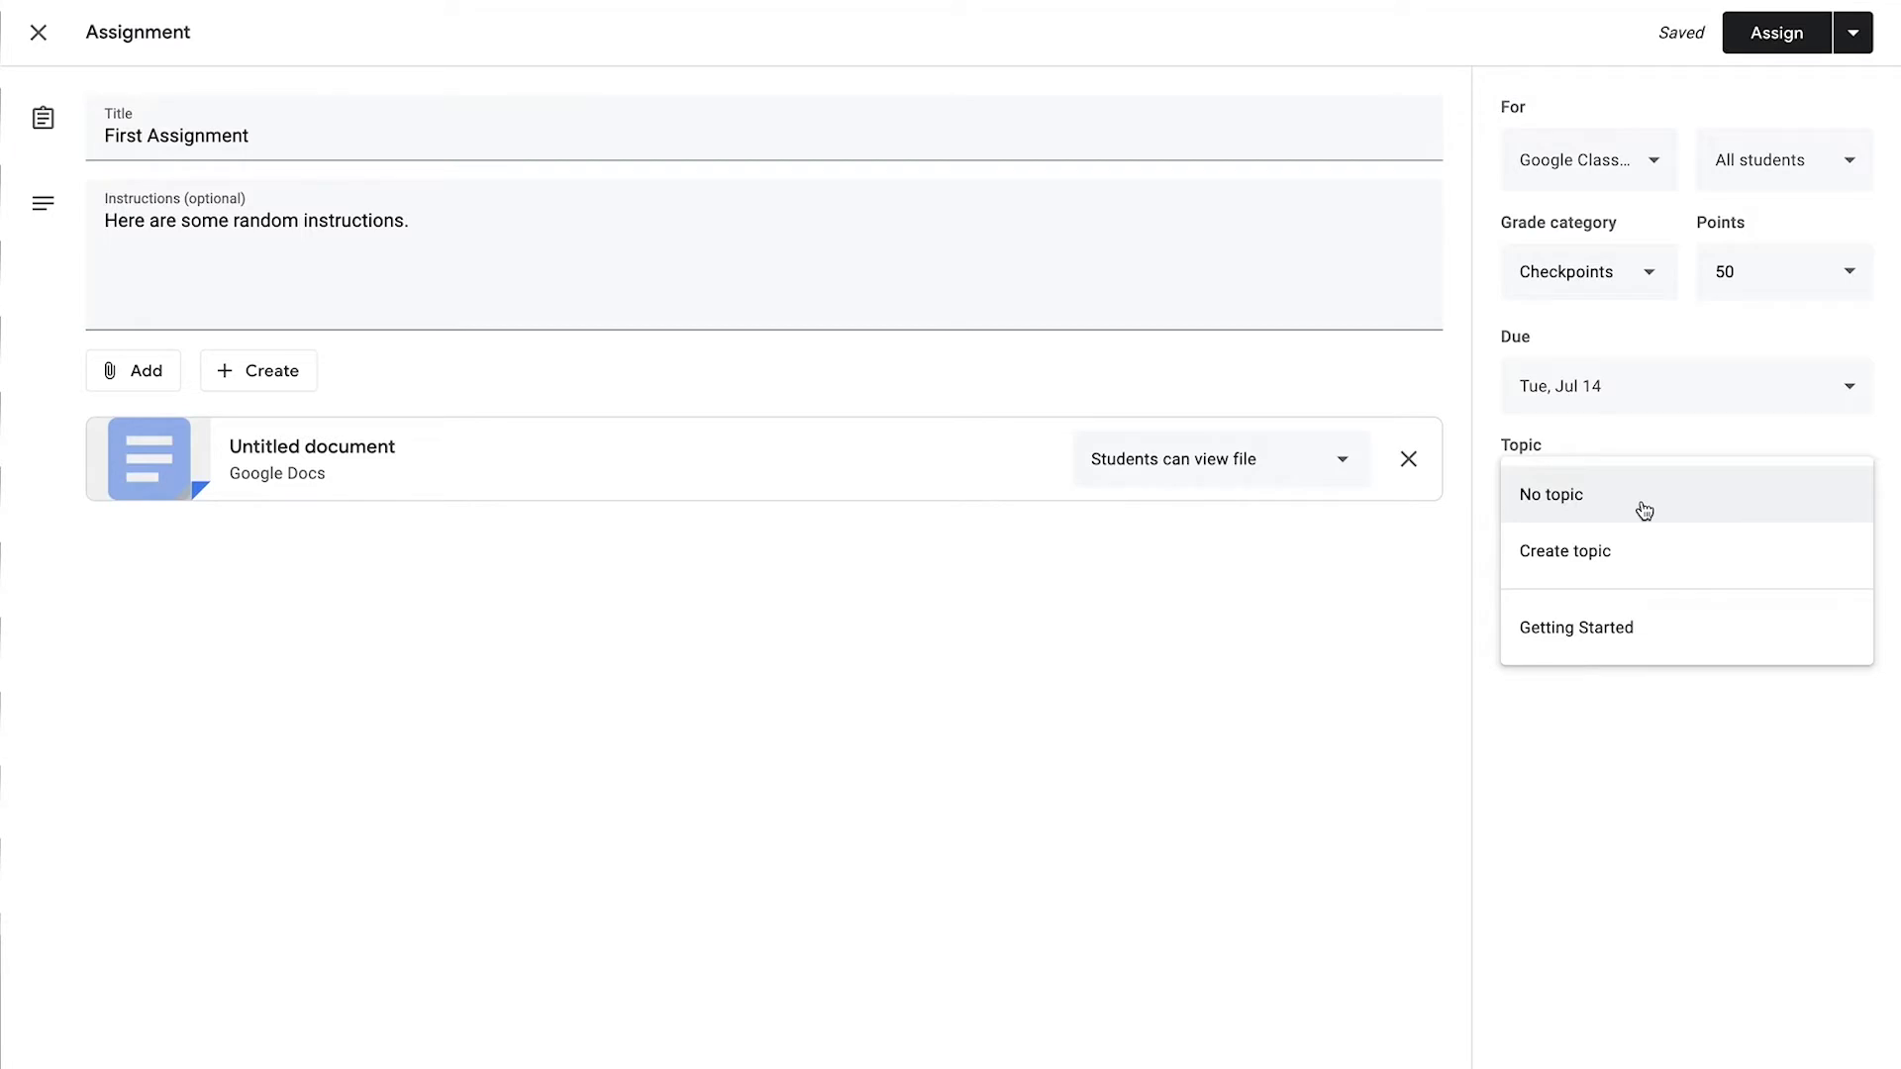
pyautogui.click(1589, 635)
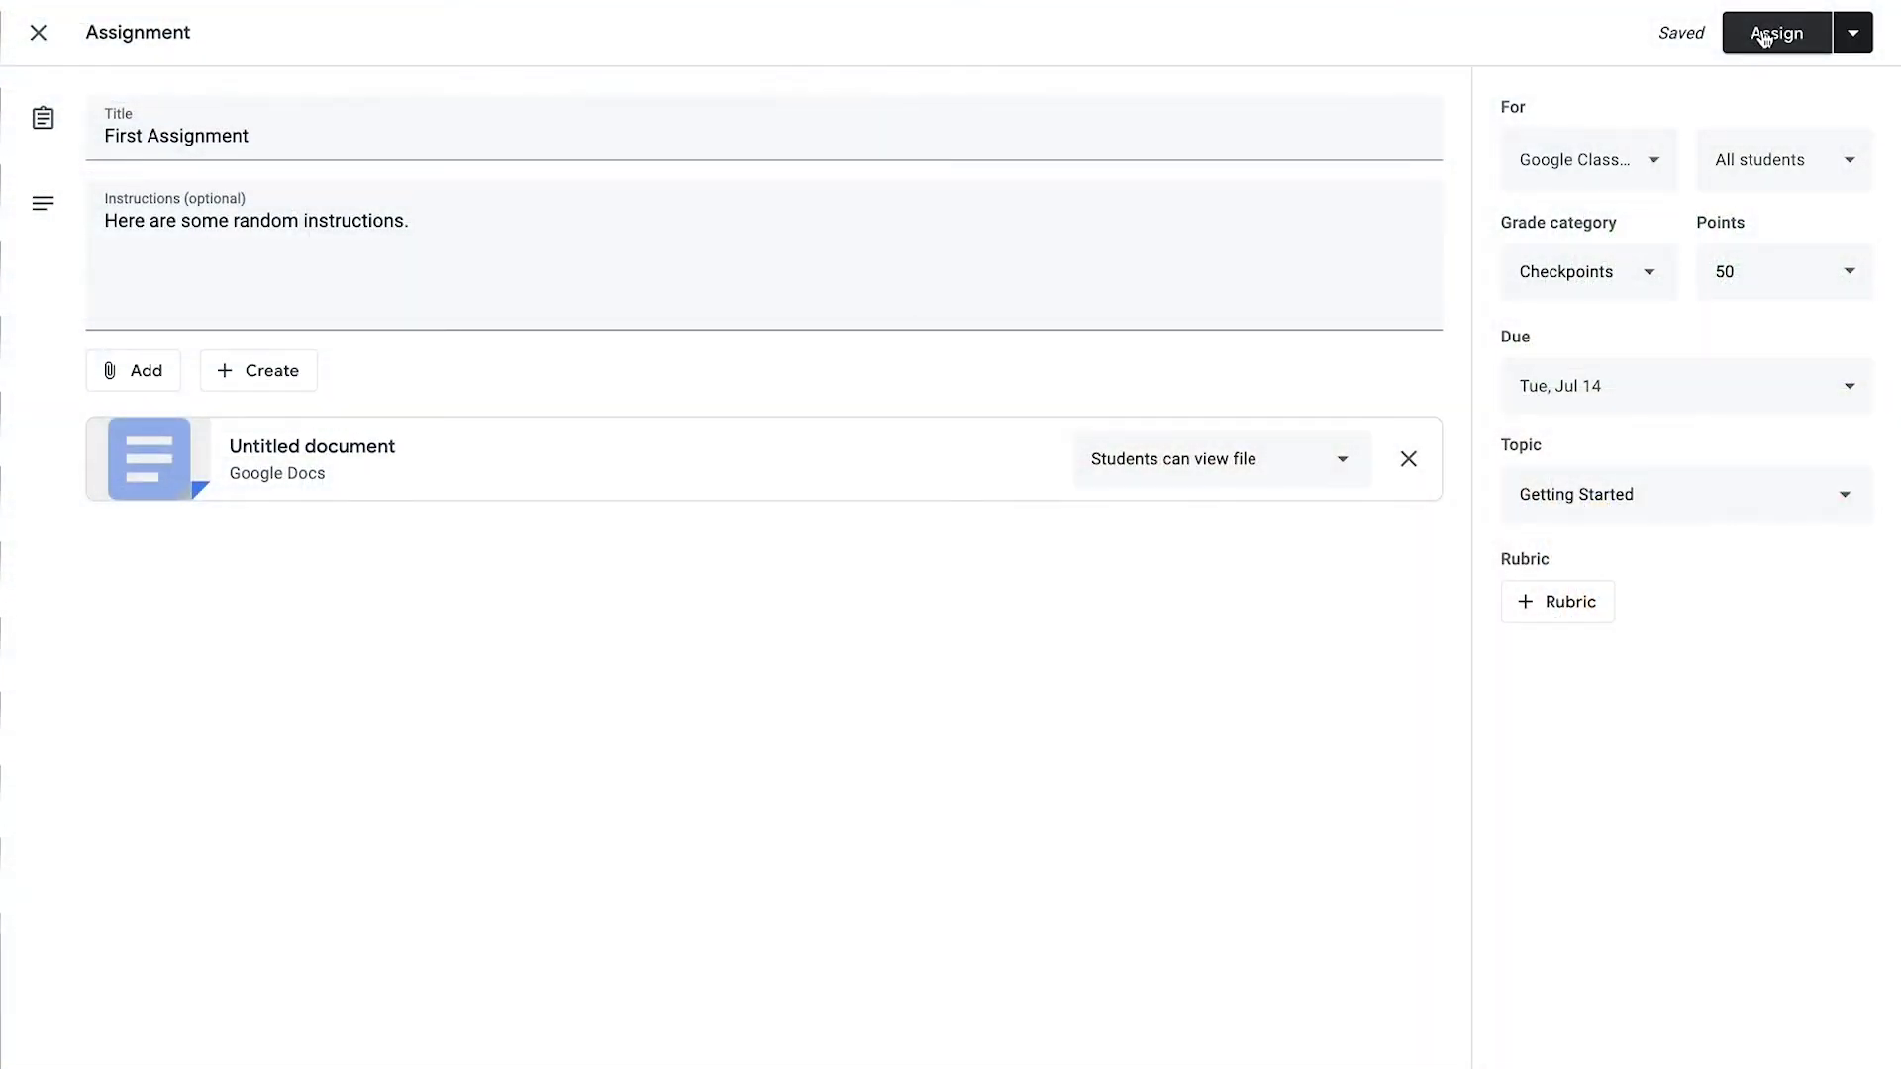
pyautogui.click(1763, 37)
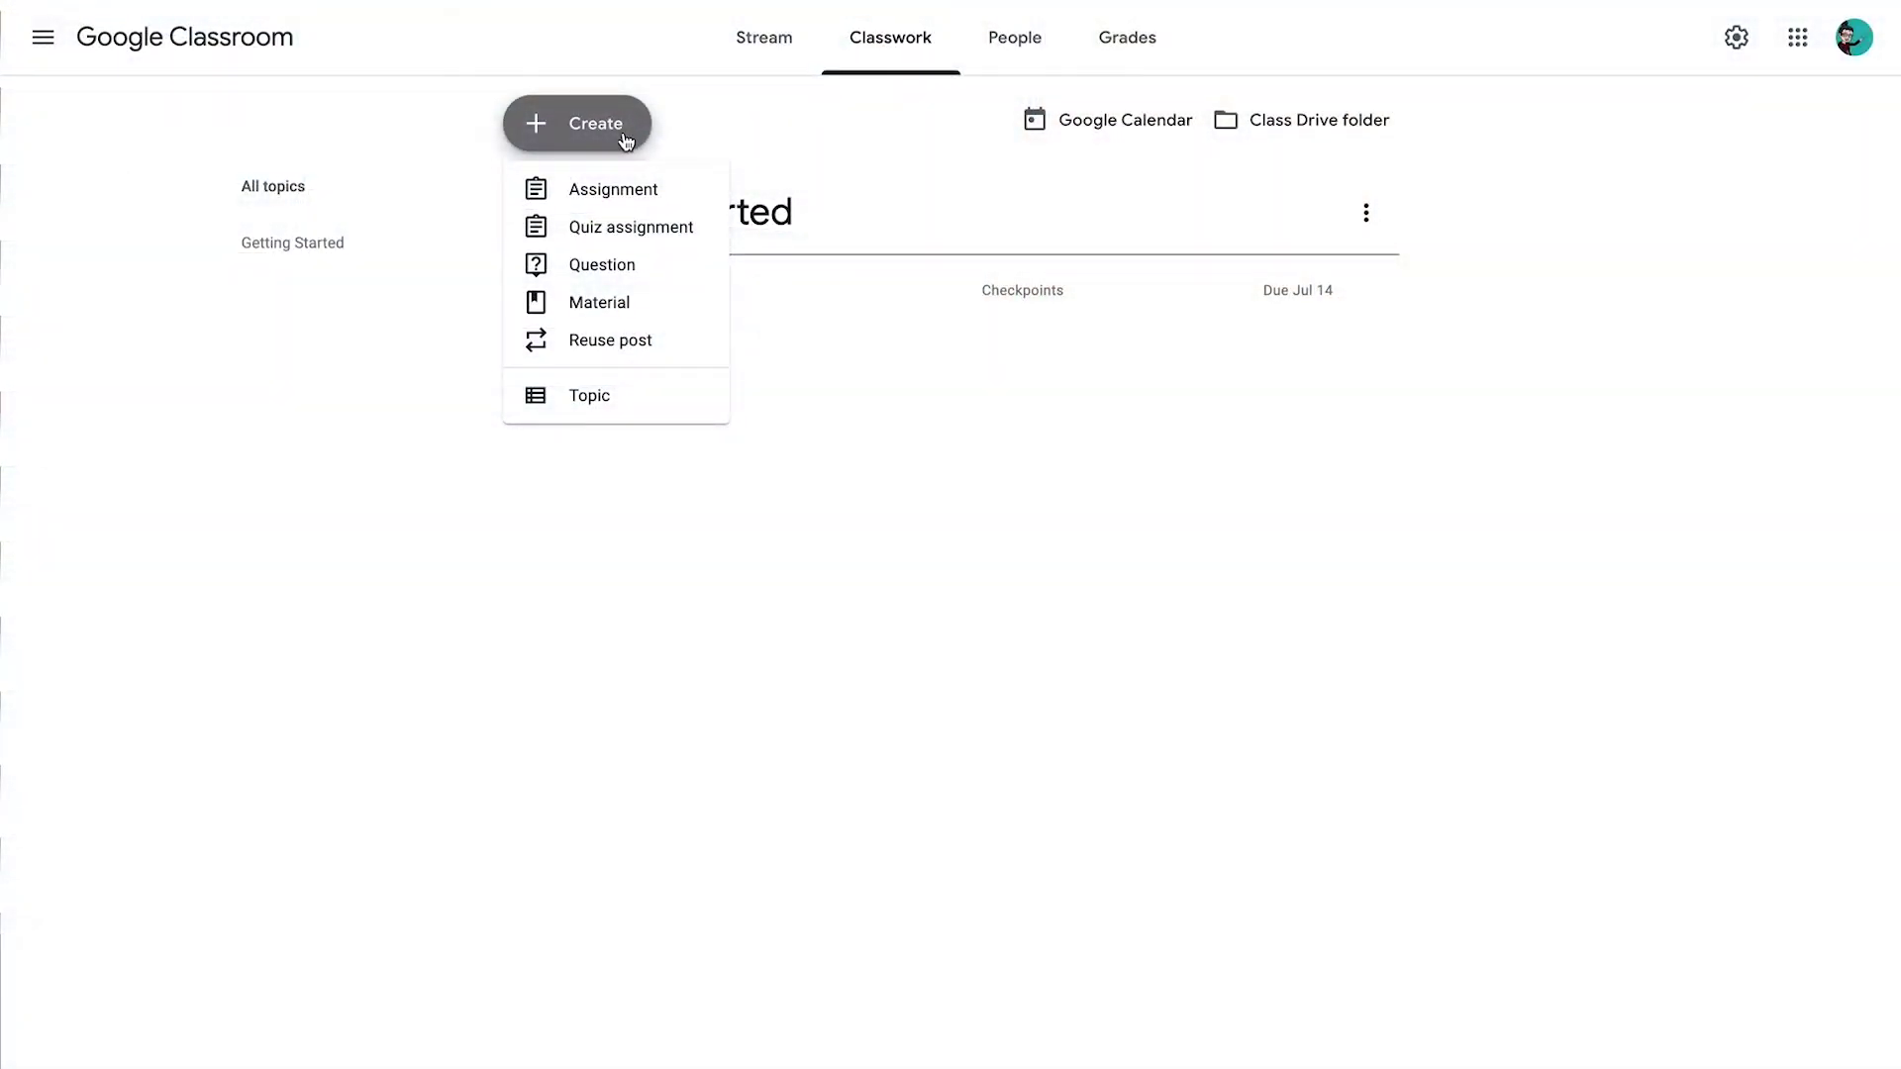
# Step: Create a question reading "What do you think?" and set its answer type to multiple choice
pyautogui.click(598, 270)
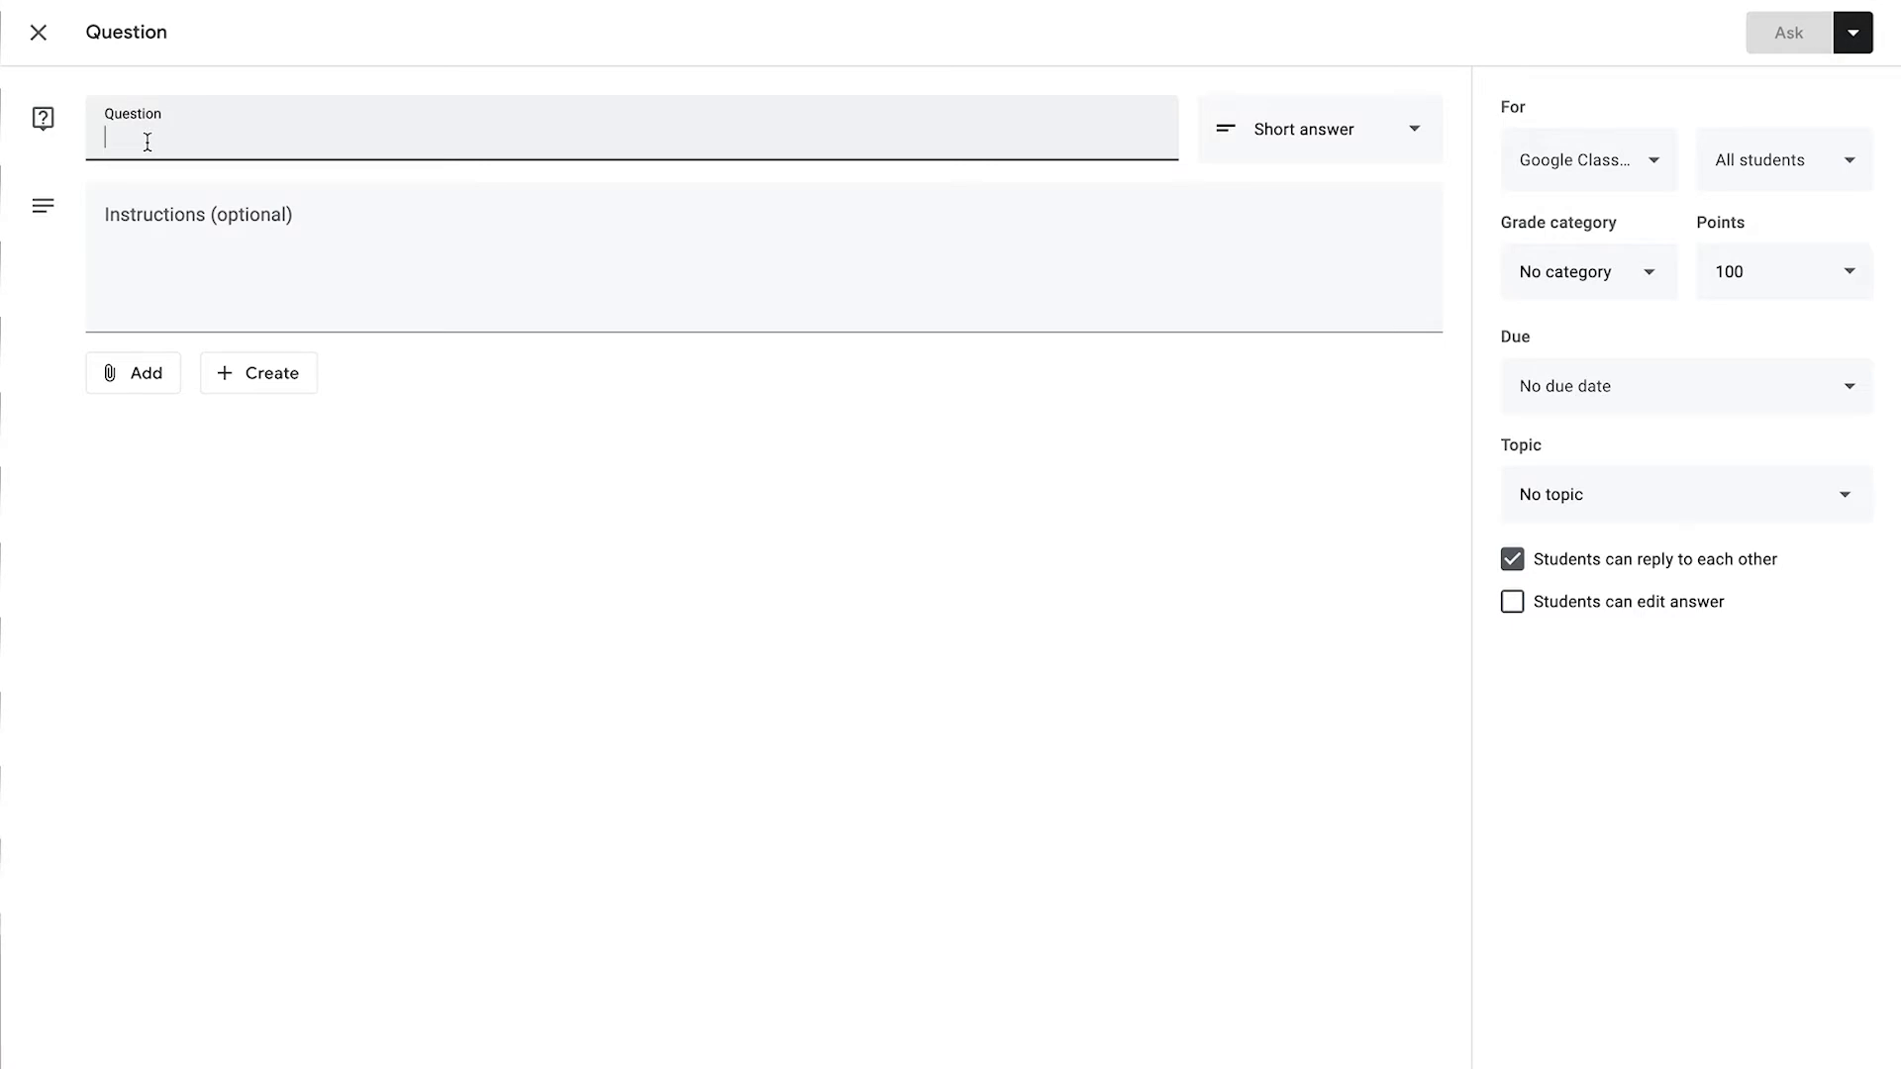
pyautogui.write('What do you think?')
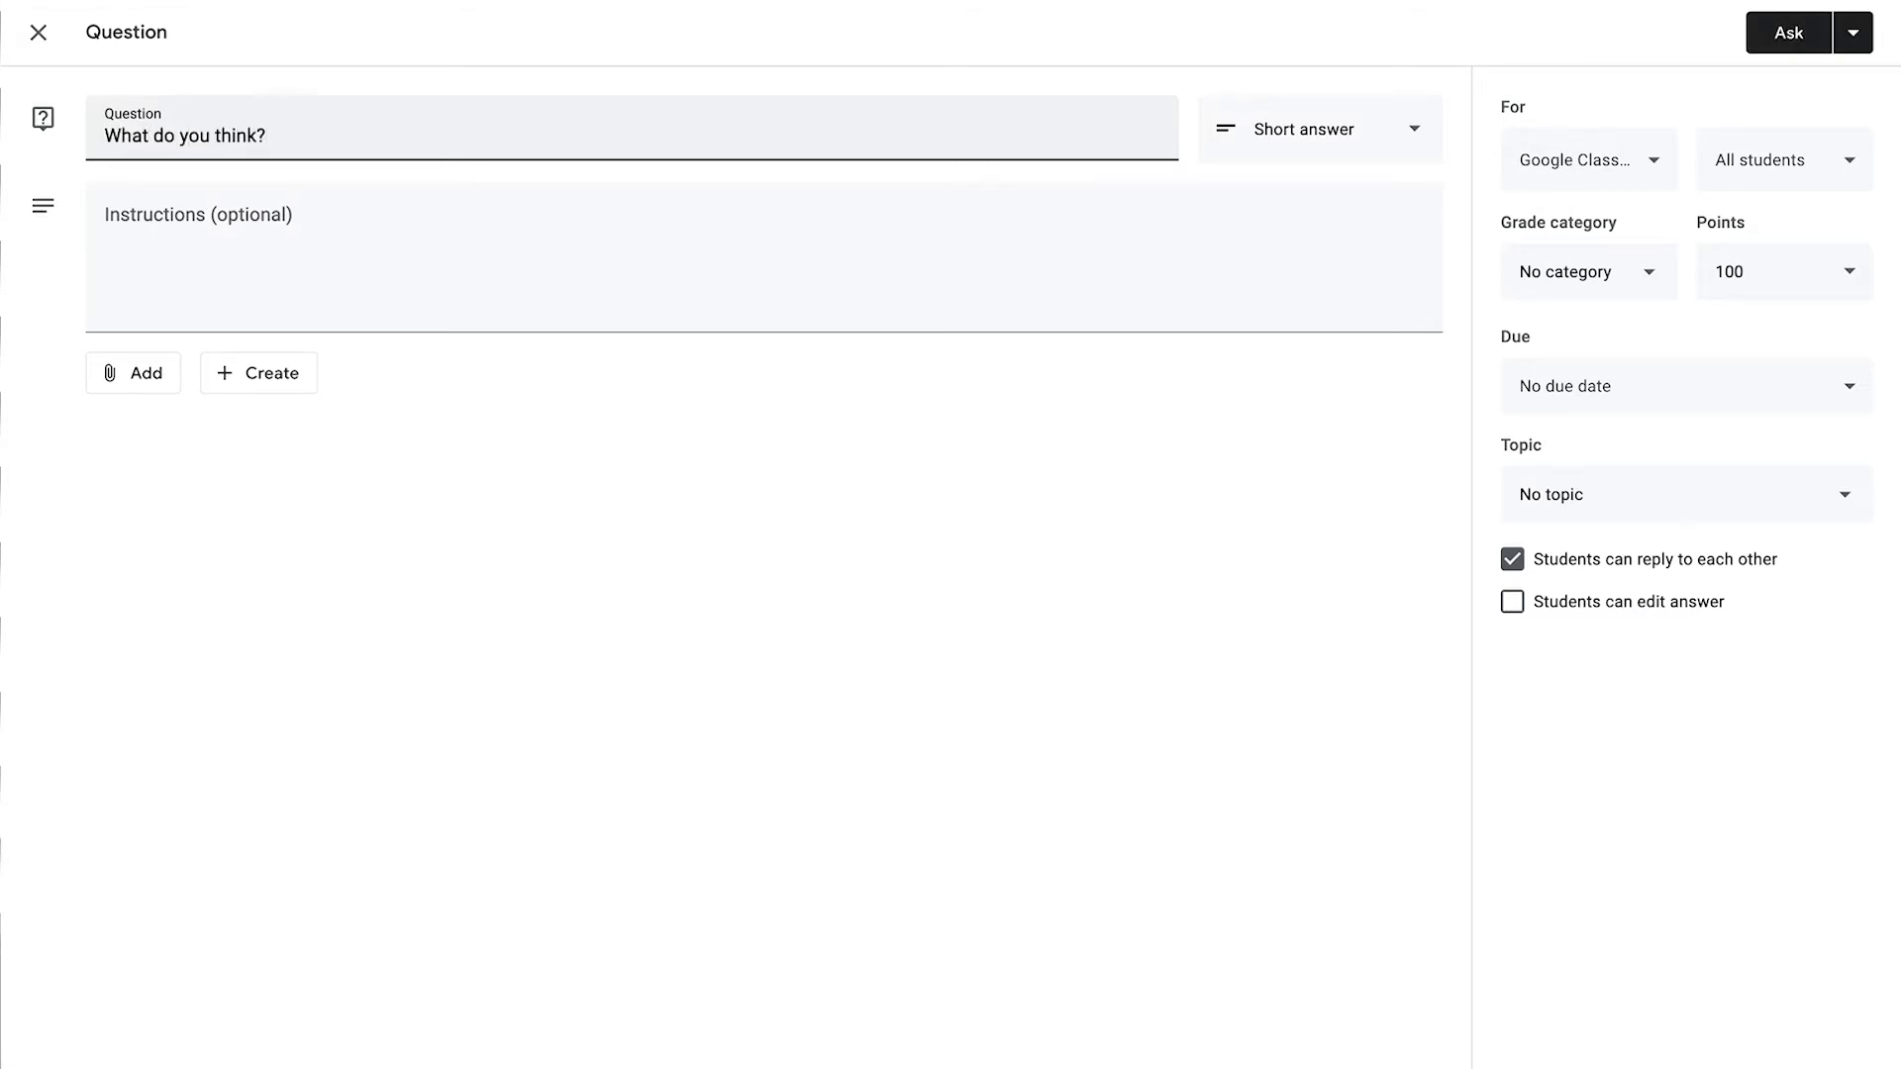
pyautogui.click(1324, 139)
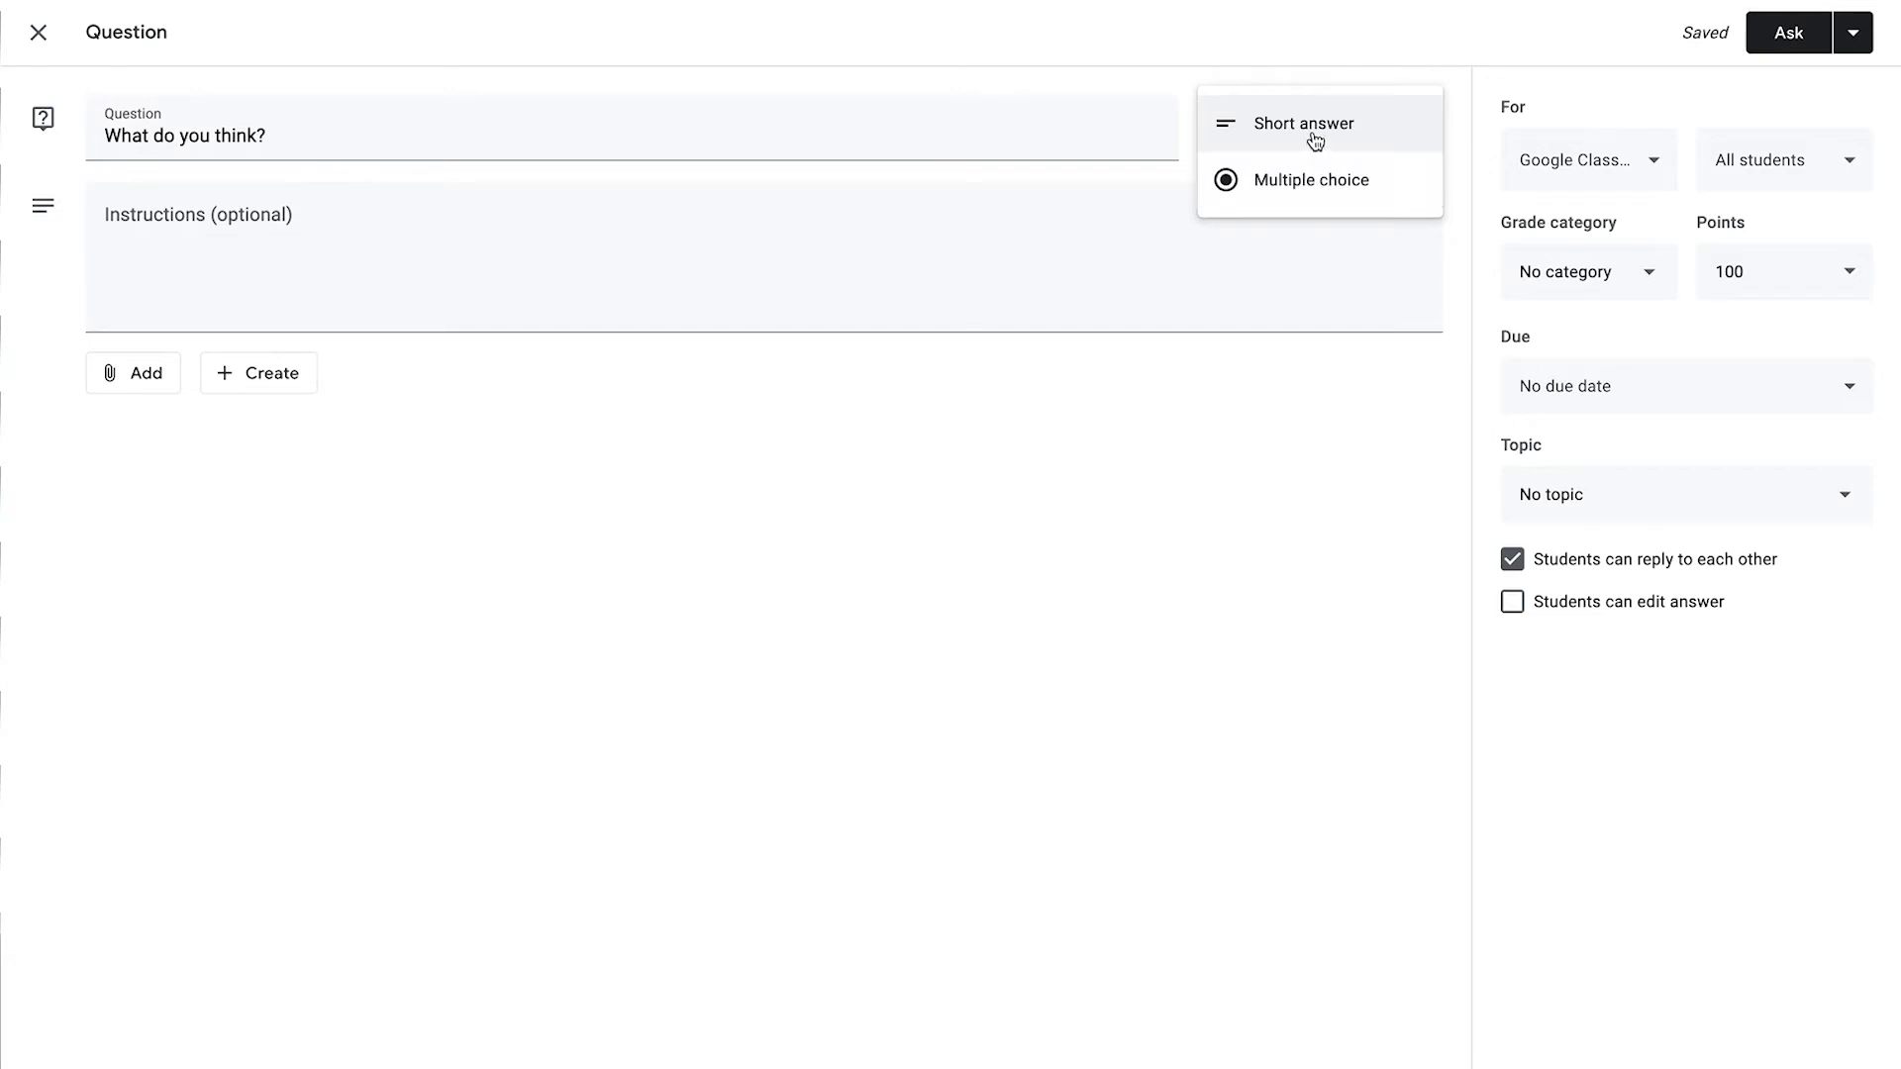
pyautogui.click(1312, 133)
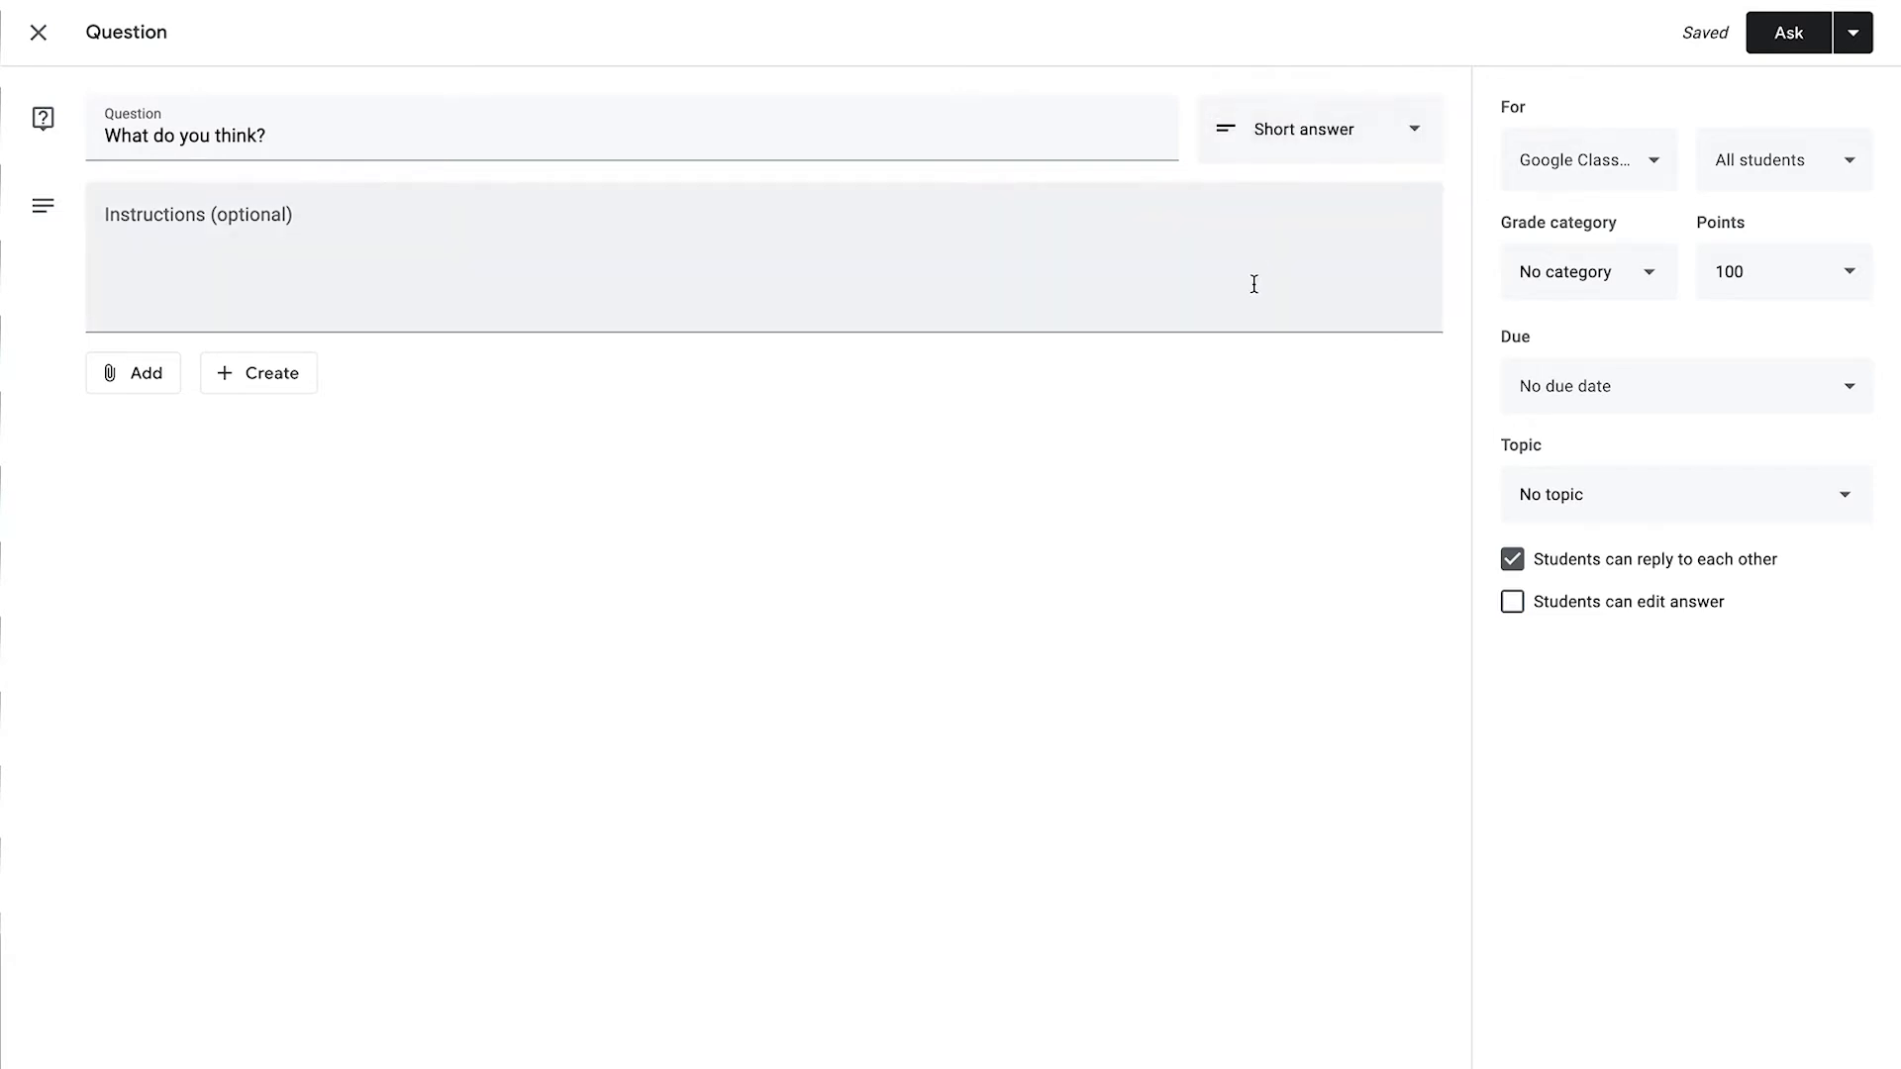
pyautogui.click(1311, 139)
pyautogui.click(1301, 187)
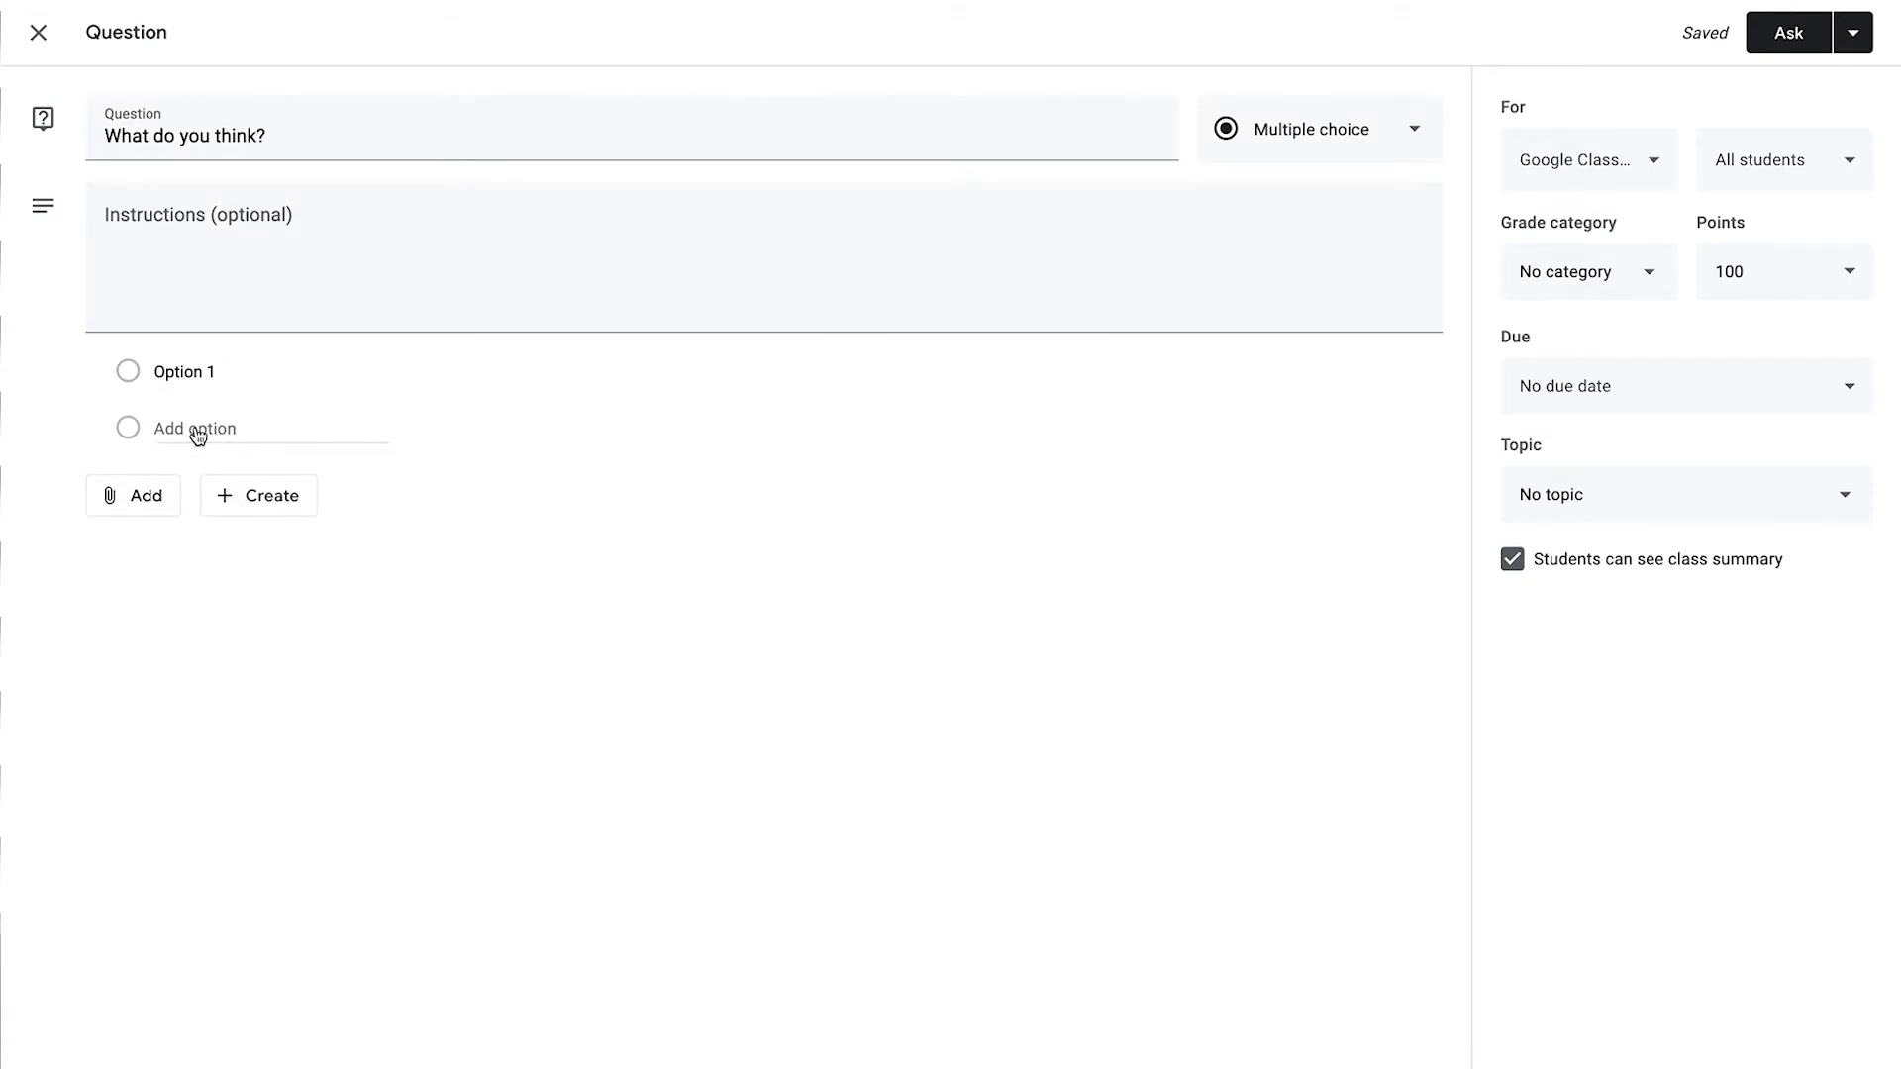
# Step: Set the question's answer options to Yes and No
pyautogui.click(191, 372)
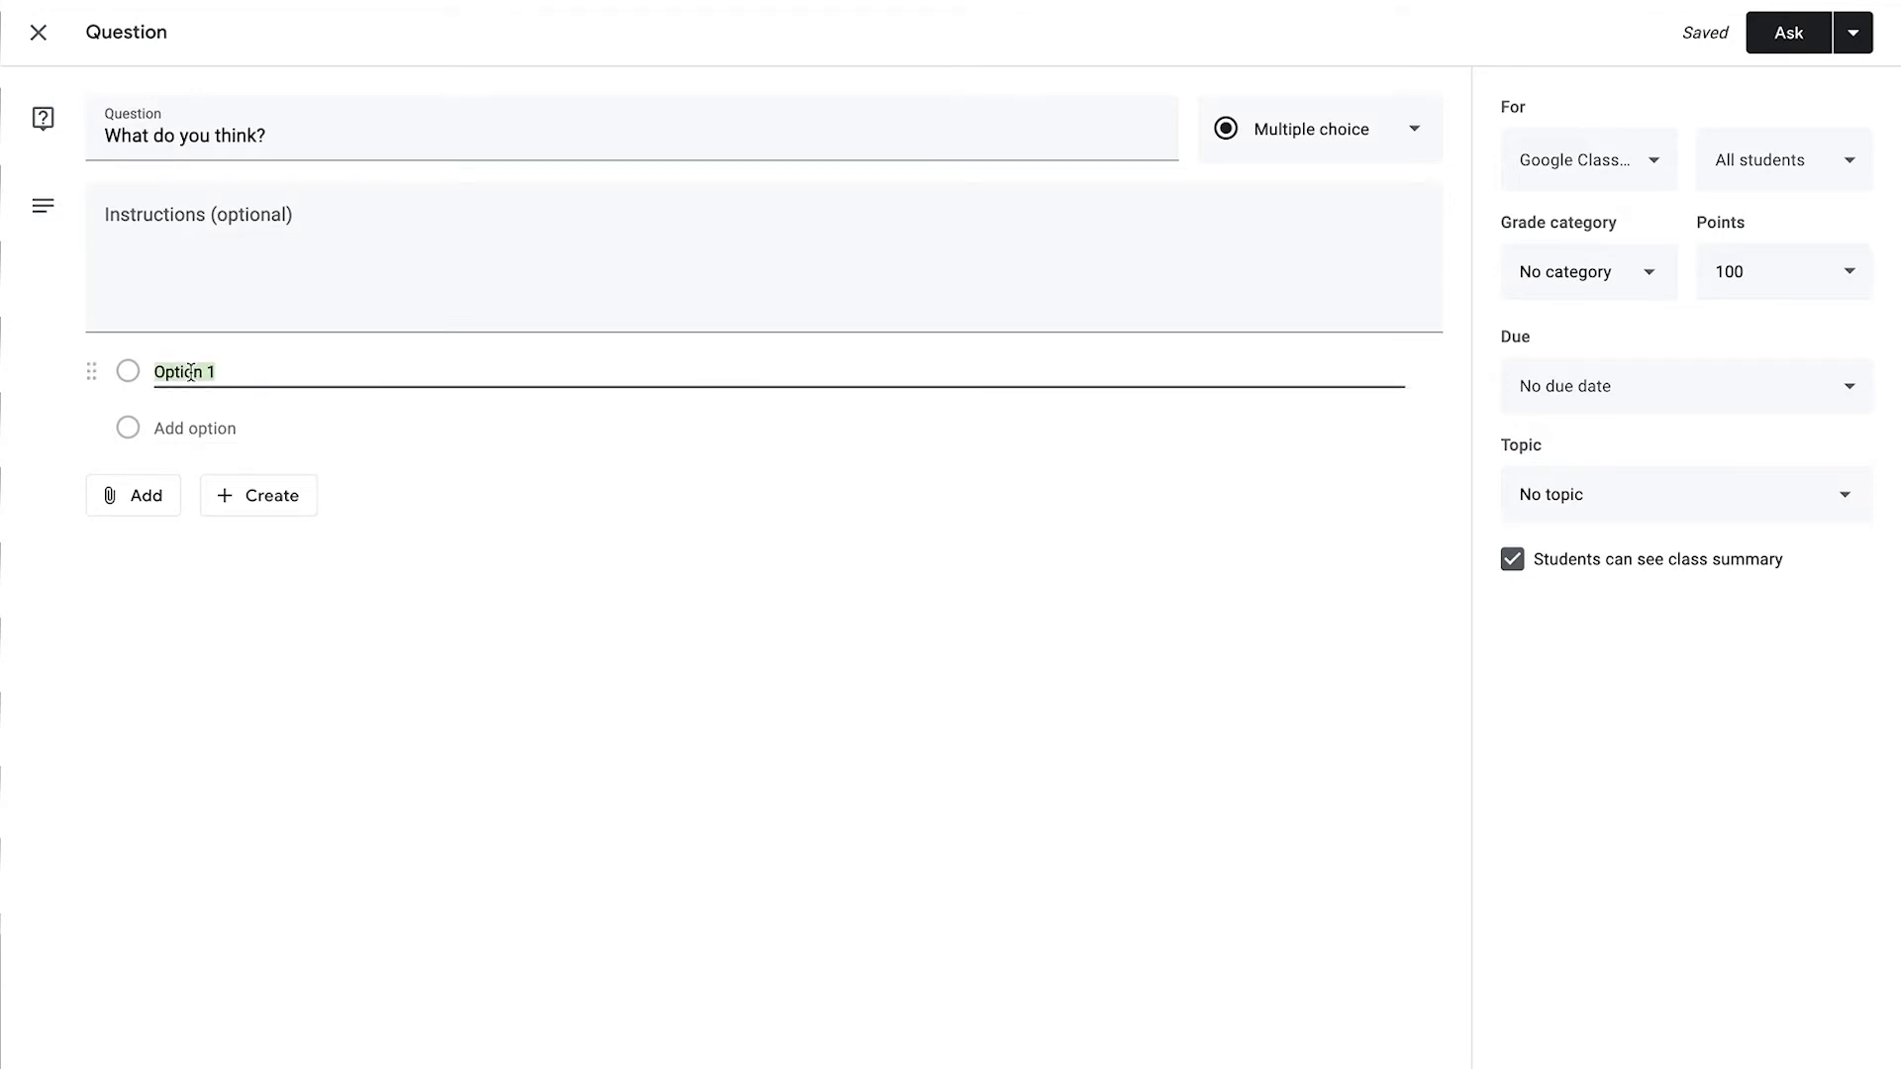
pyautogui.write('Yes')
pyautogui.click(179, 428)
pyautogui.write('No')
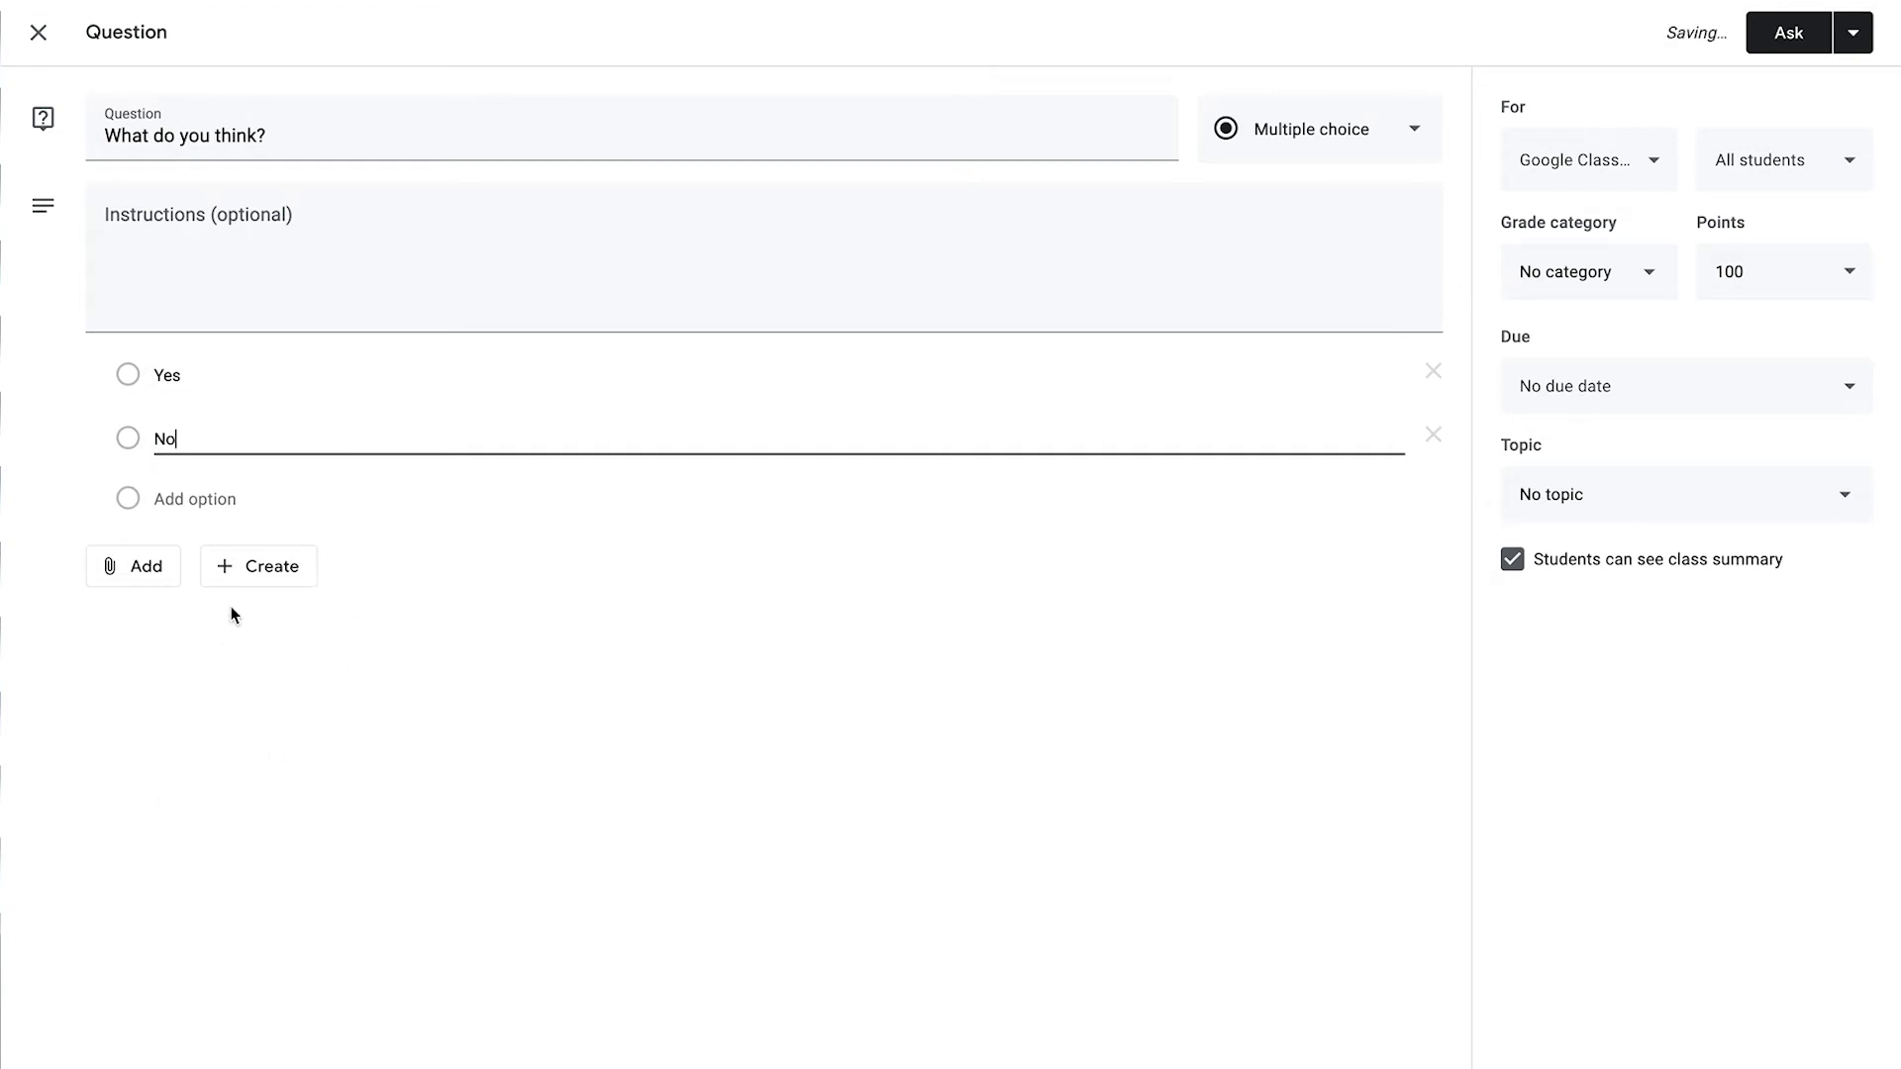
pyautogui.click(144, 578)
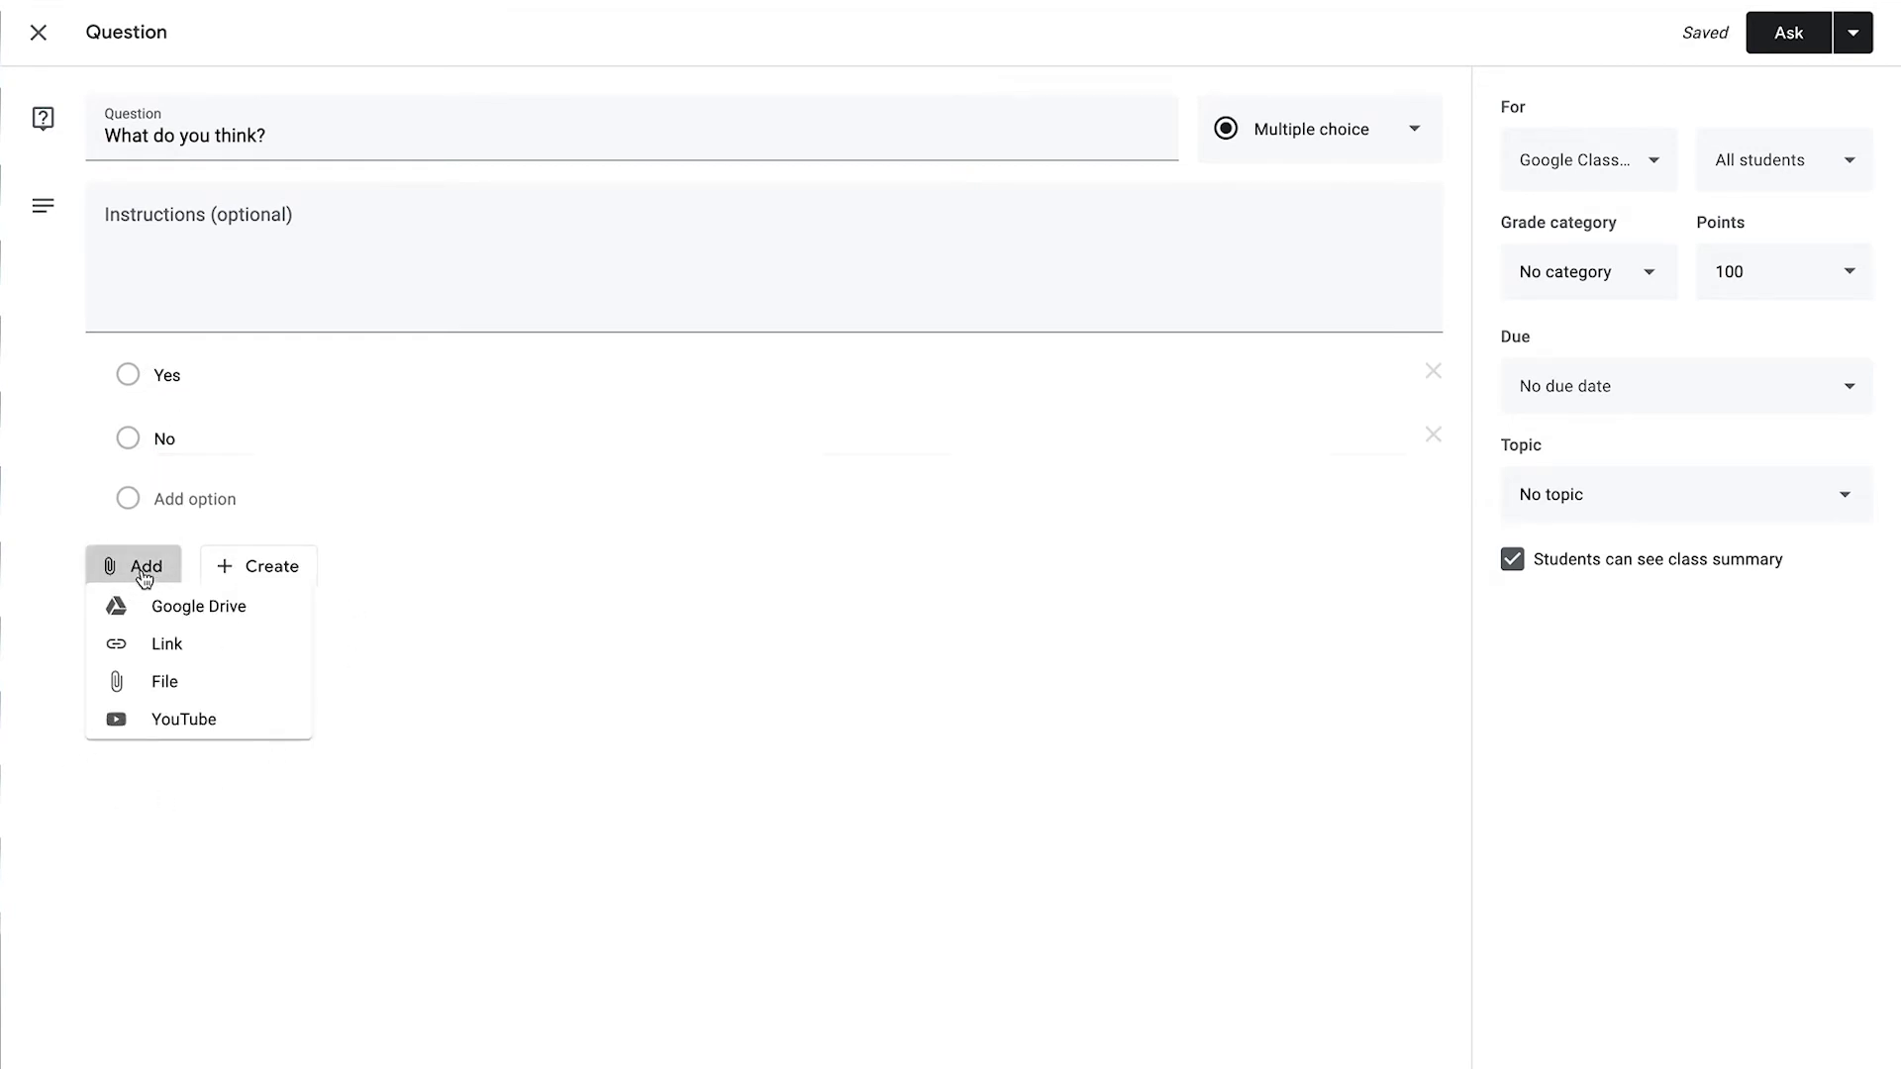
pyautogui.click(240, 571)
pyautogui.click(244, 574)
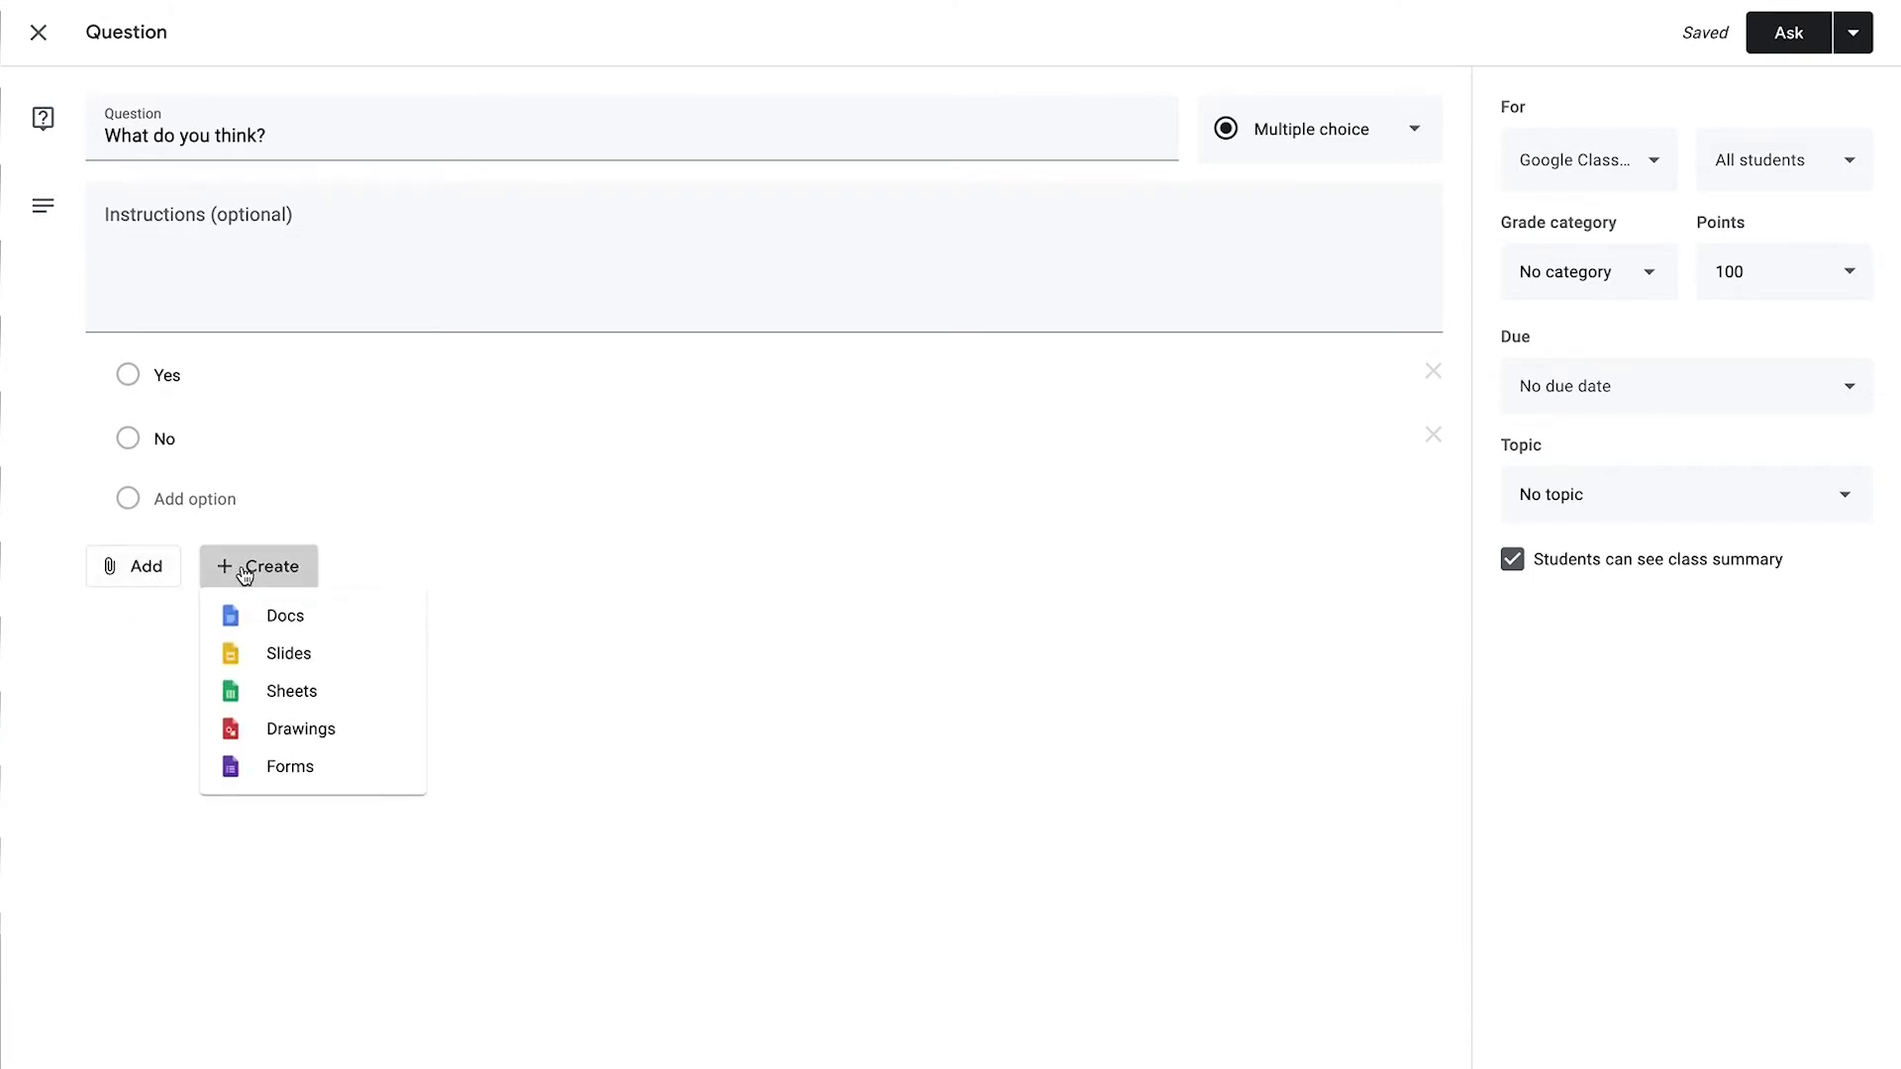
pyautogui.click(489, 564)
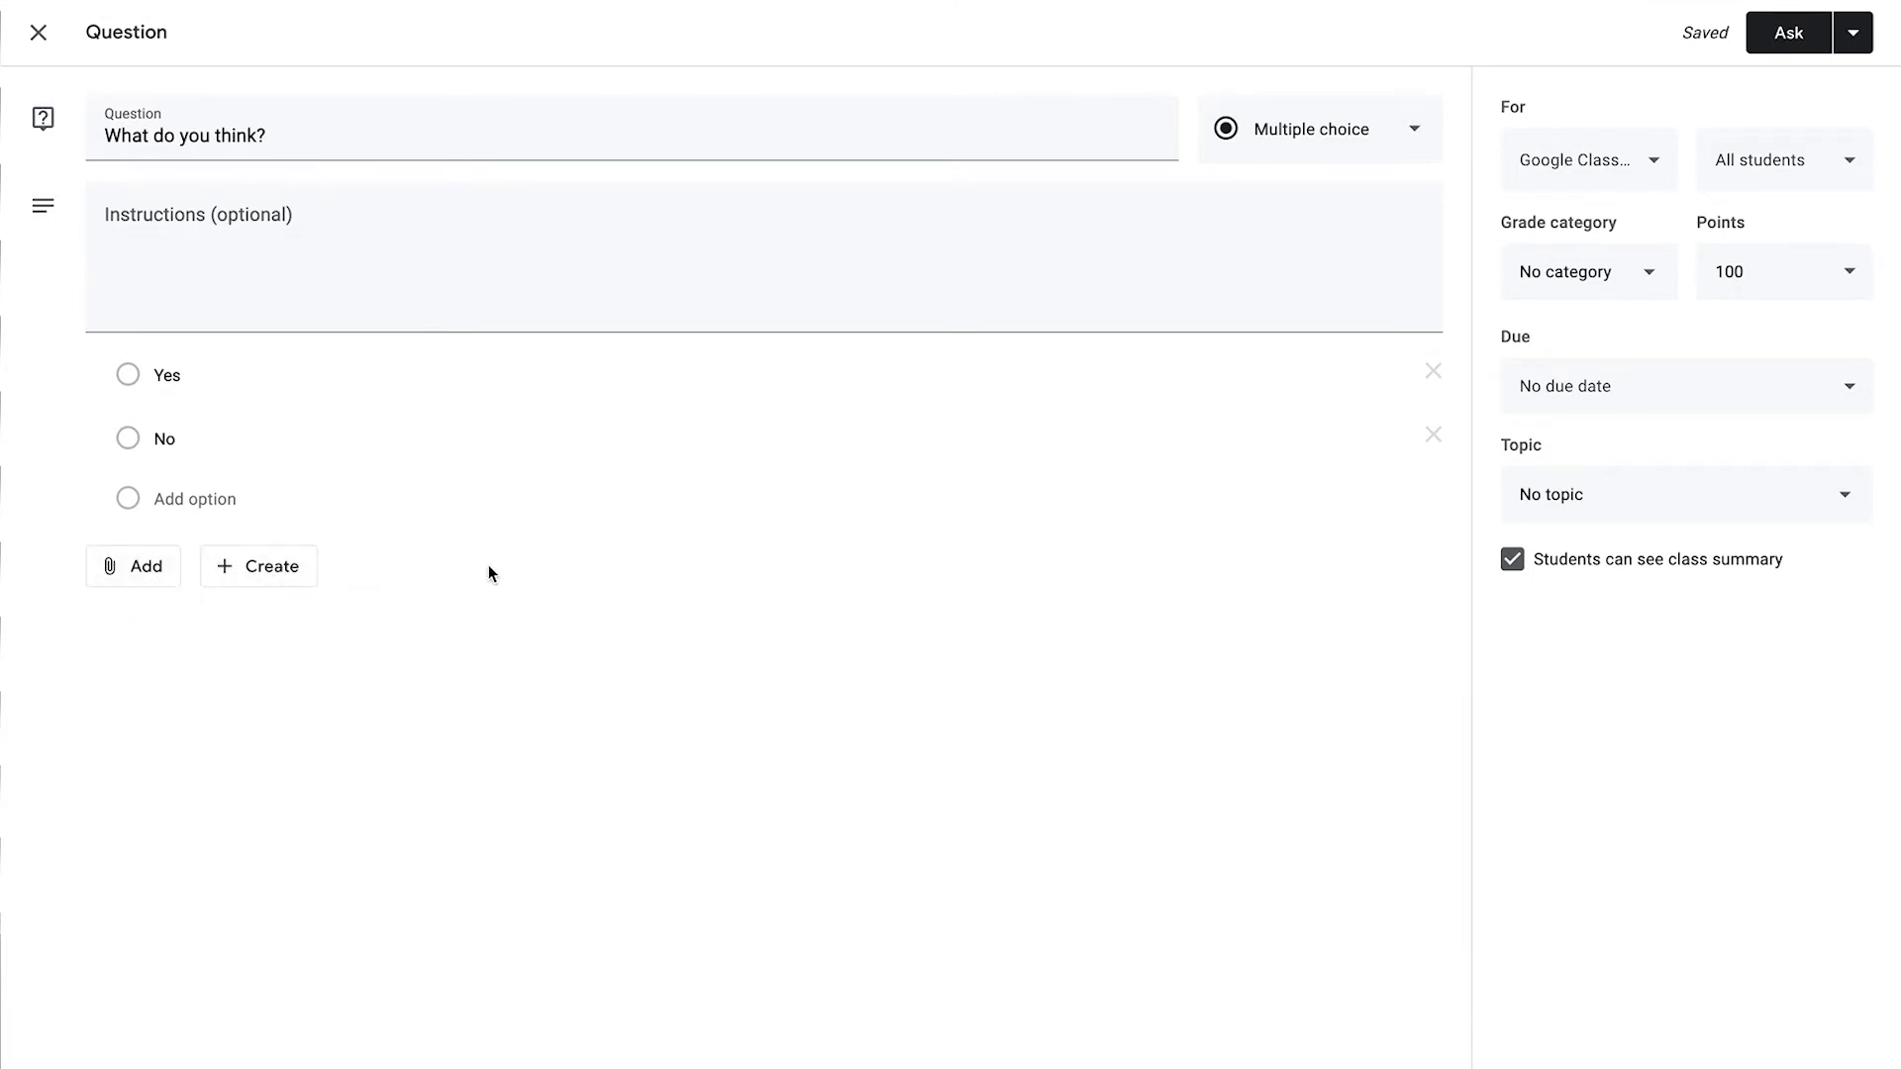
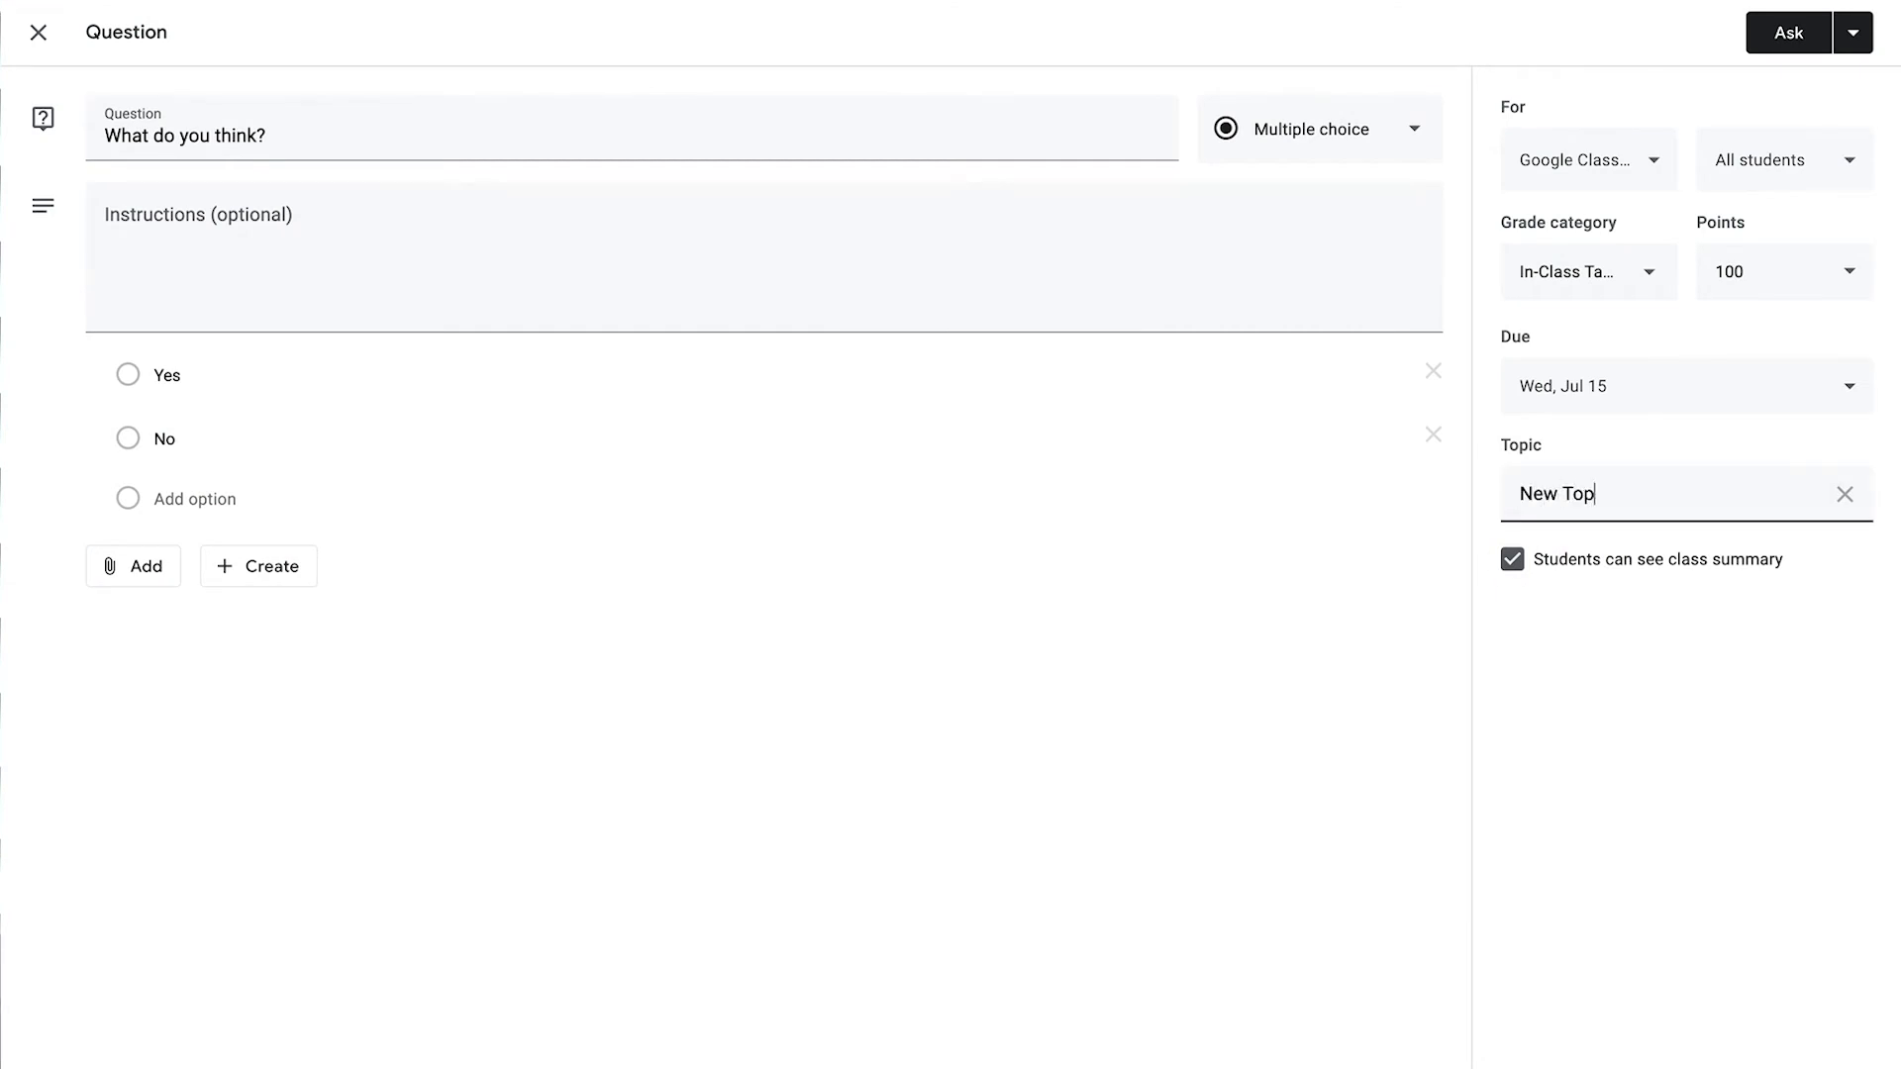
# Step: Ask the question to the class under the topic New Topic, and move that topic below Getting Started
pyautogui.click(1614, 674)
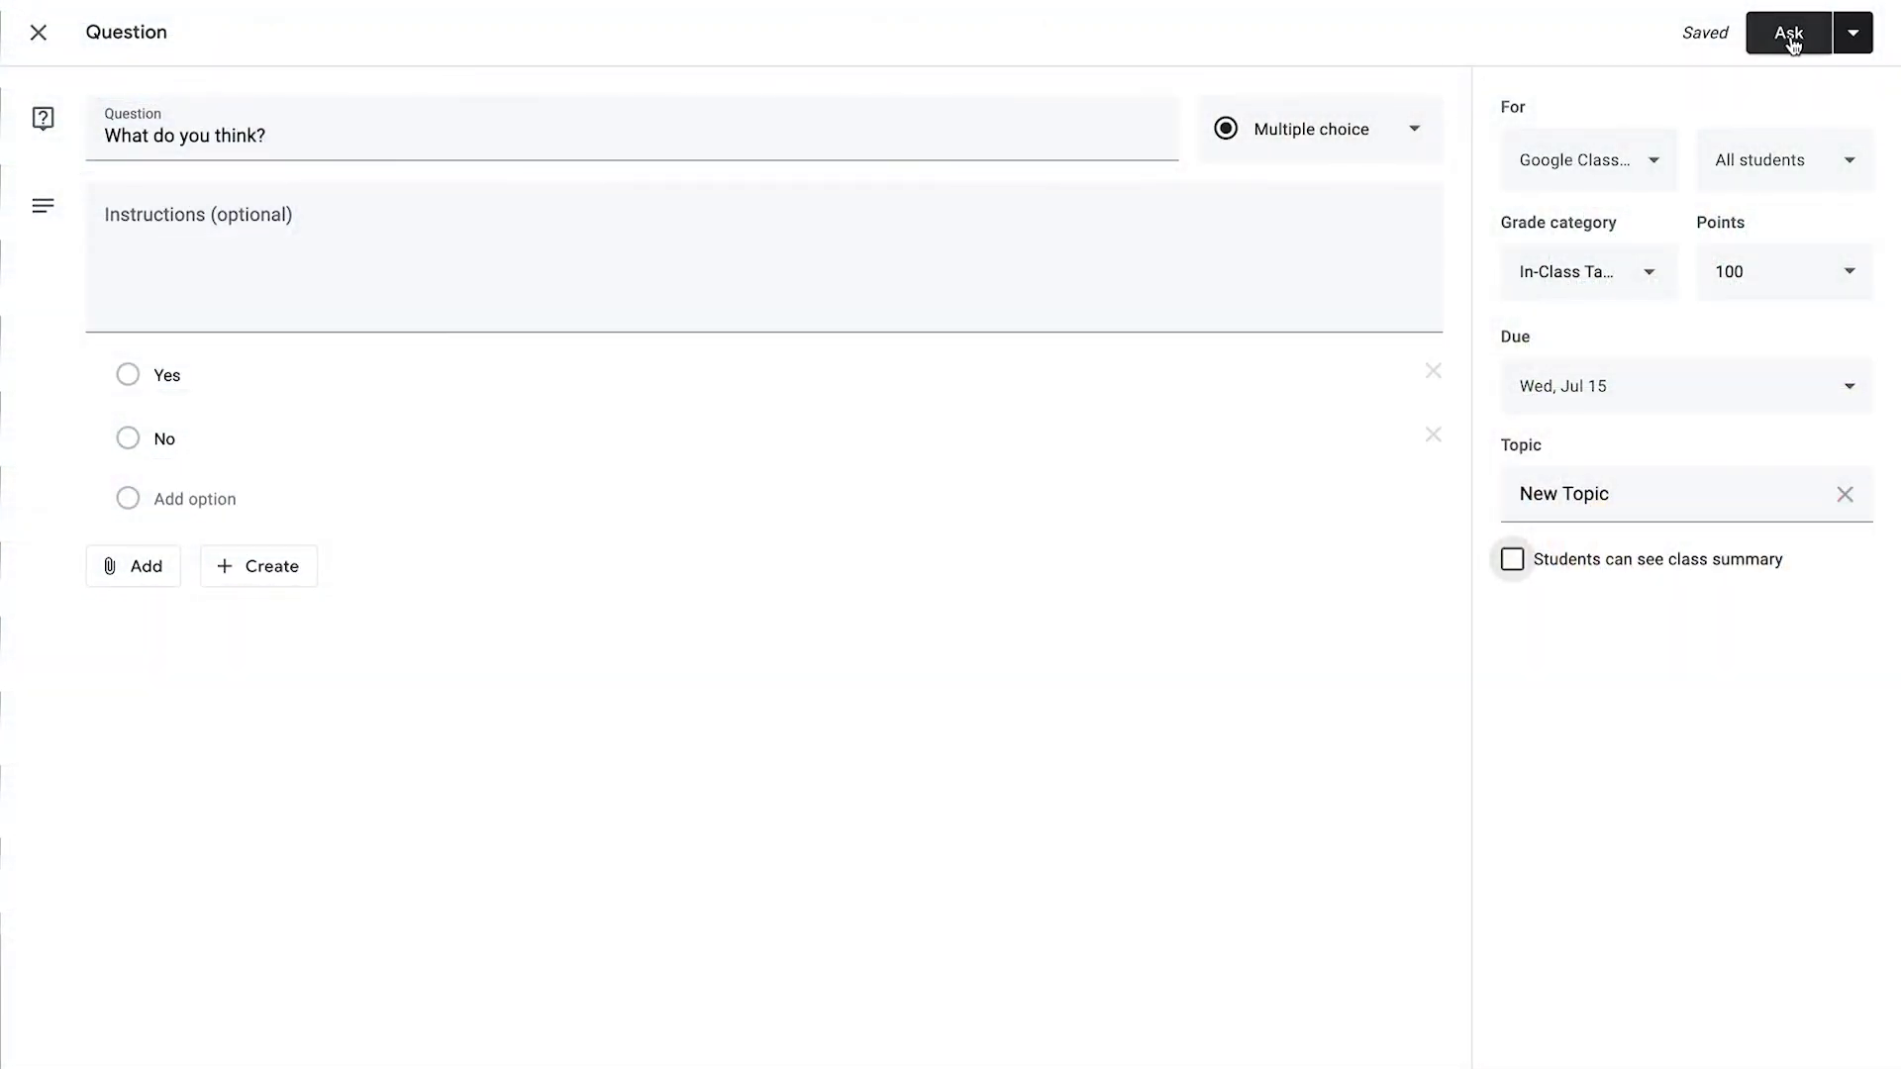
pyautogui.click(1862, 44)
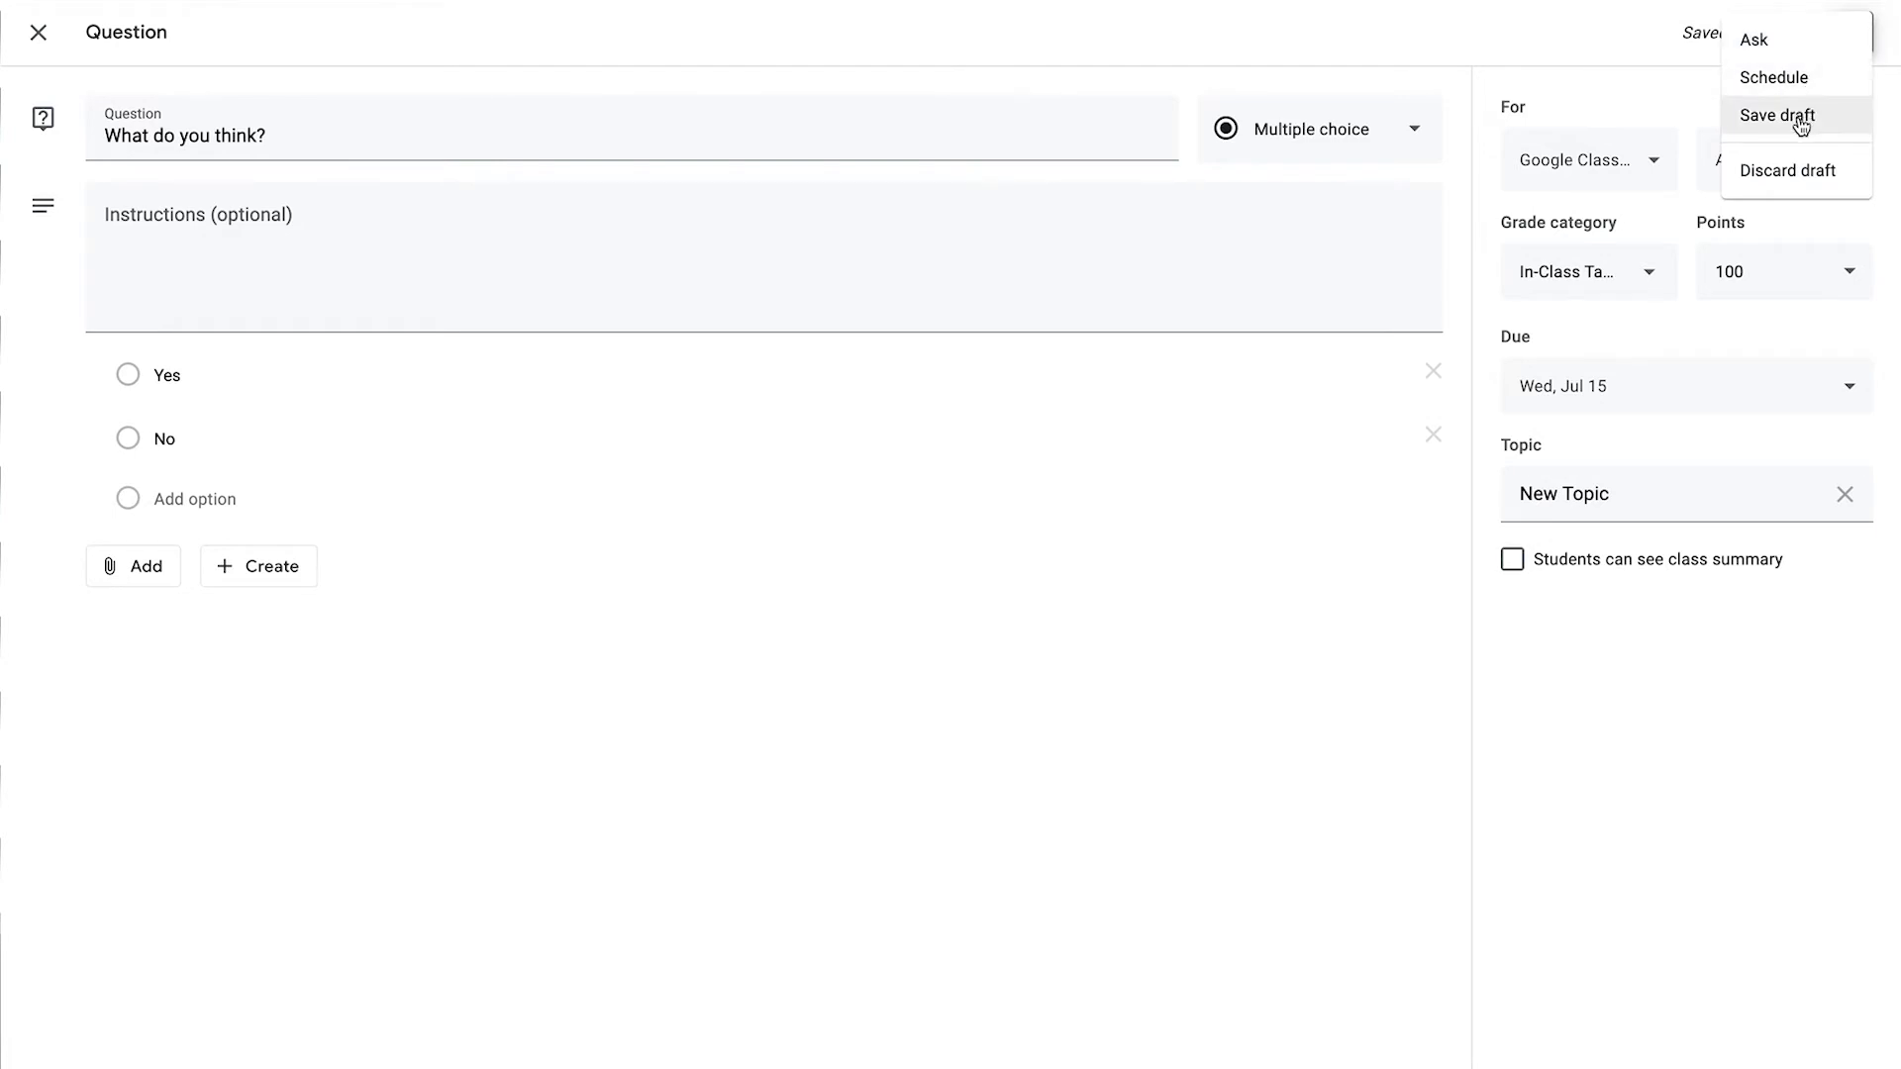
pyautogui.click(1669, 54)
pyautogui.click(1777, 36)
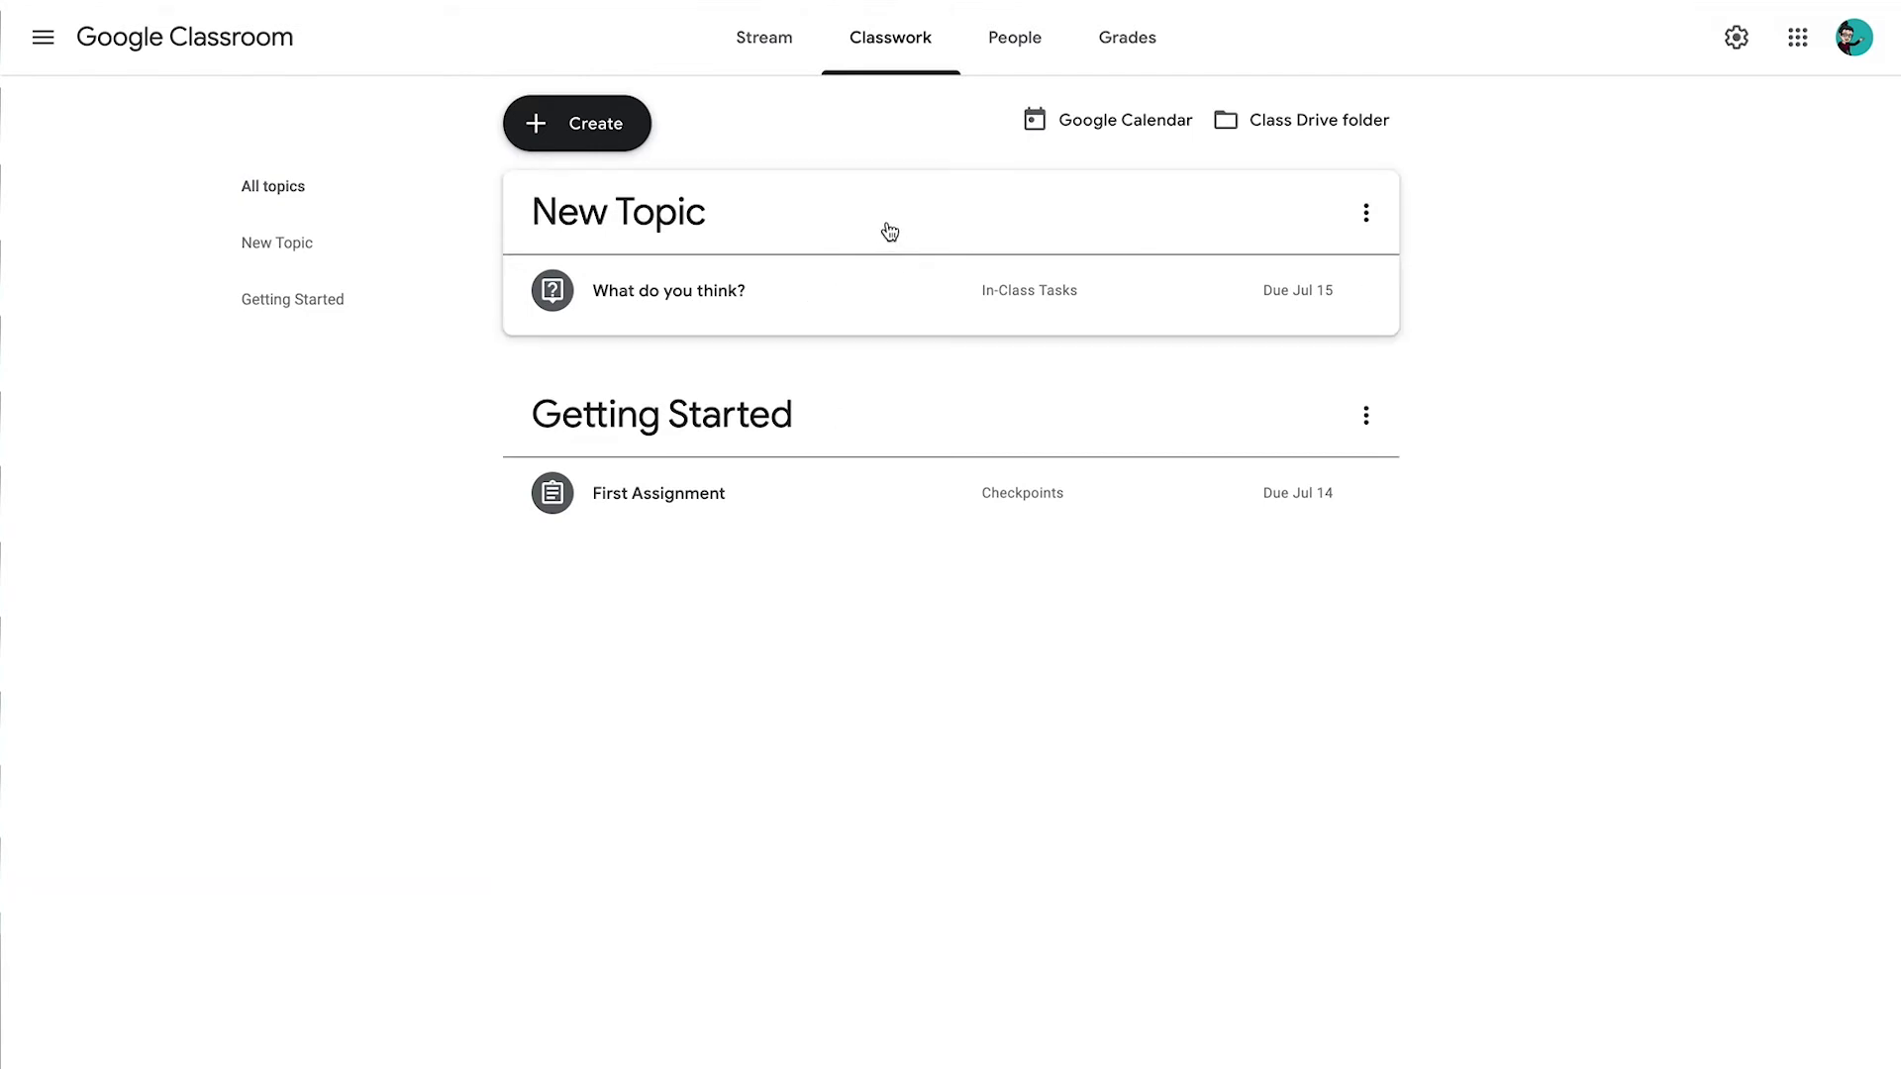
pyautogui.moveTo(889, 229); pyautogui.dragTo(820, 407)
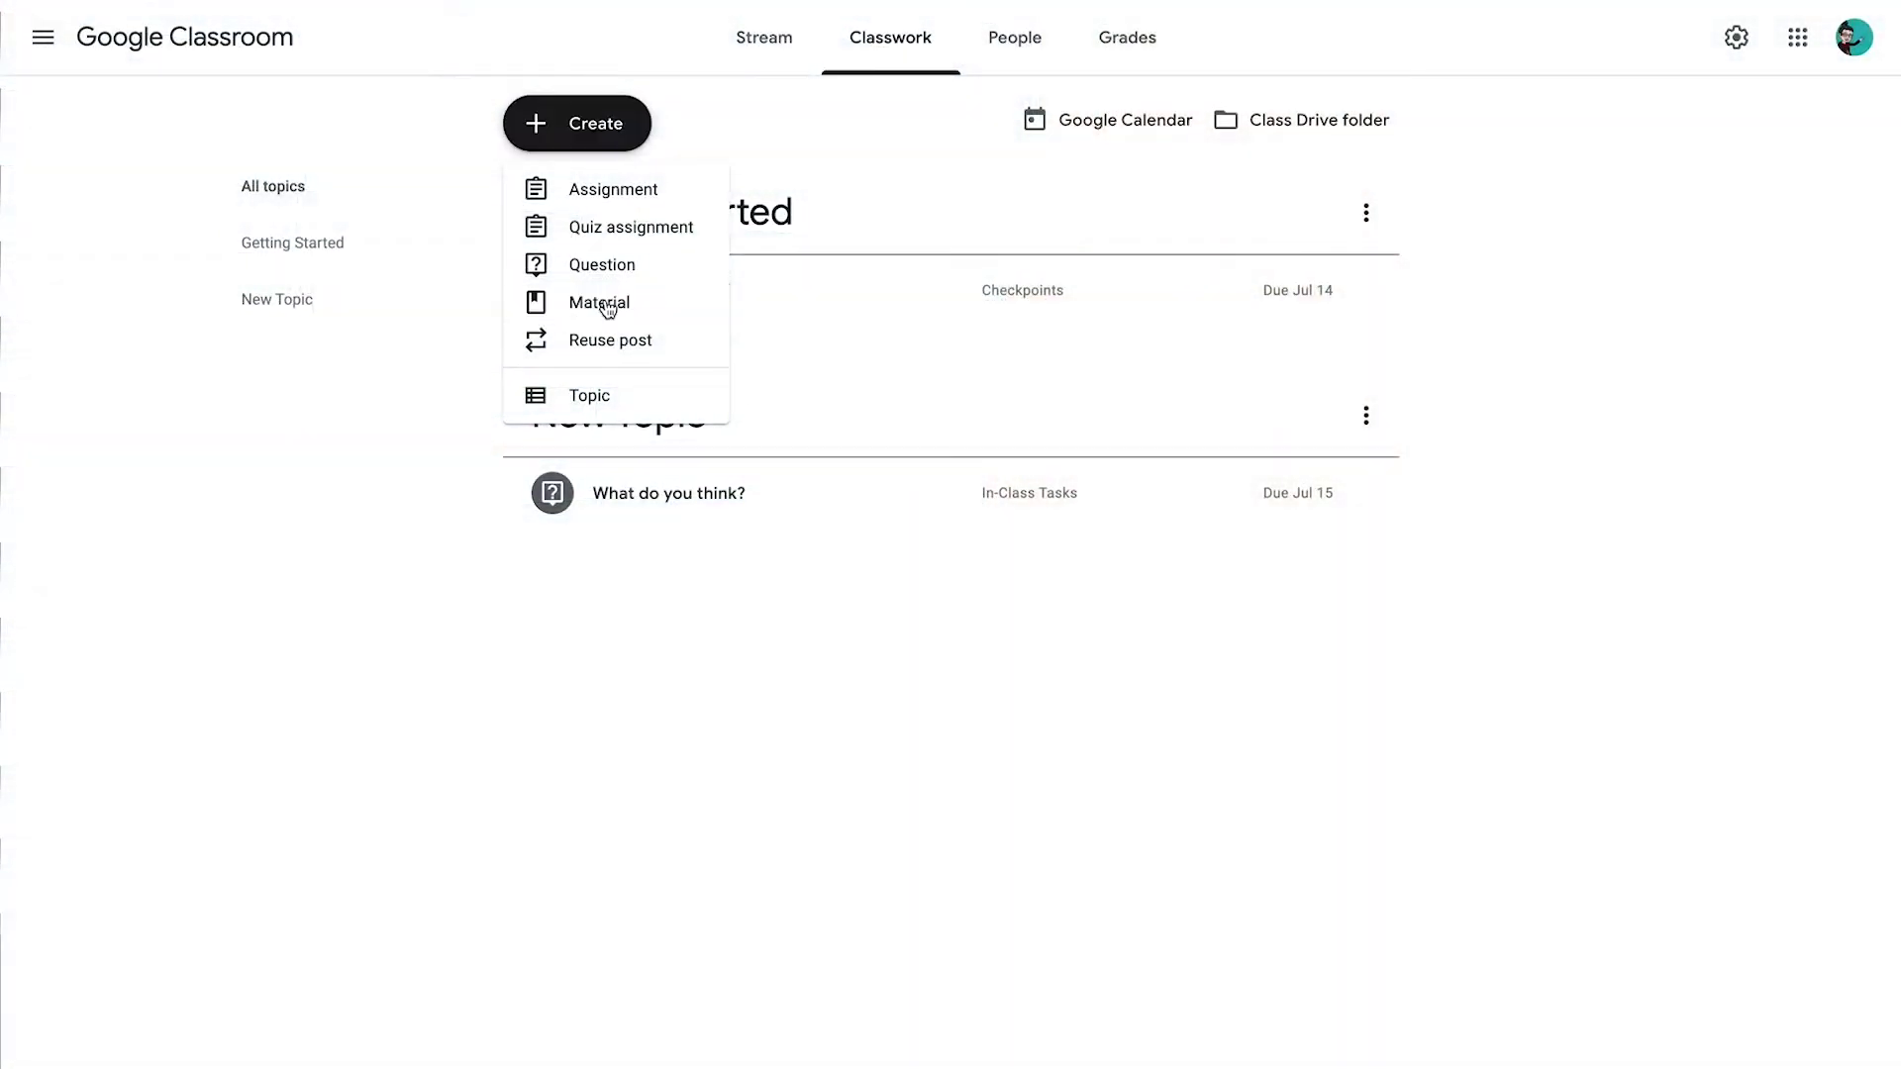
# Step: Create a class material titled References with the description "Explanation"
pyautogui.click(607, 307)
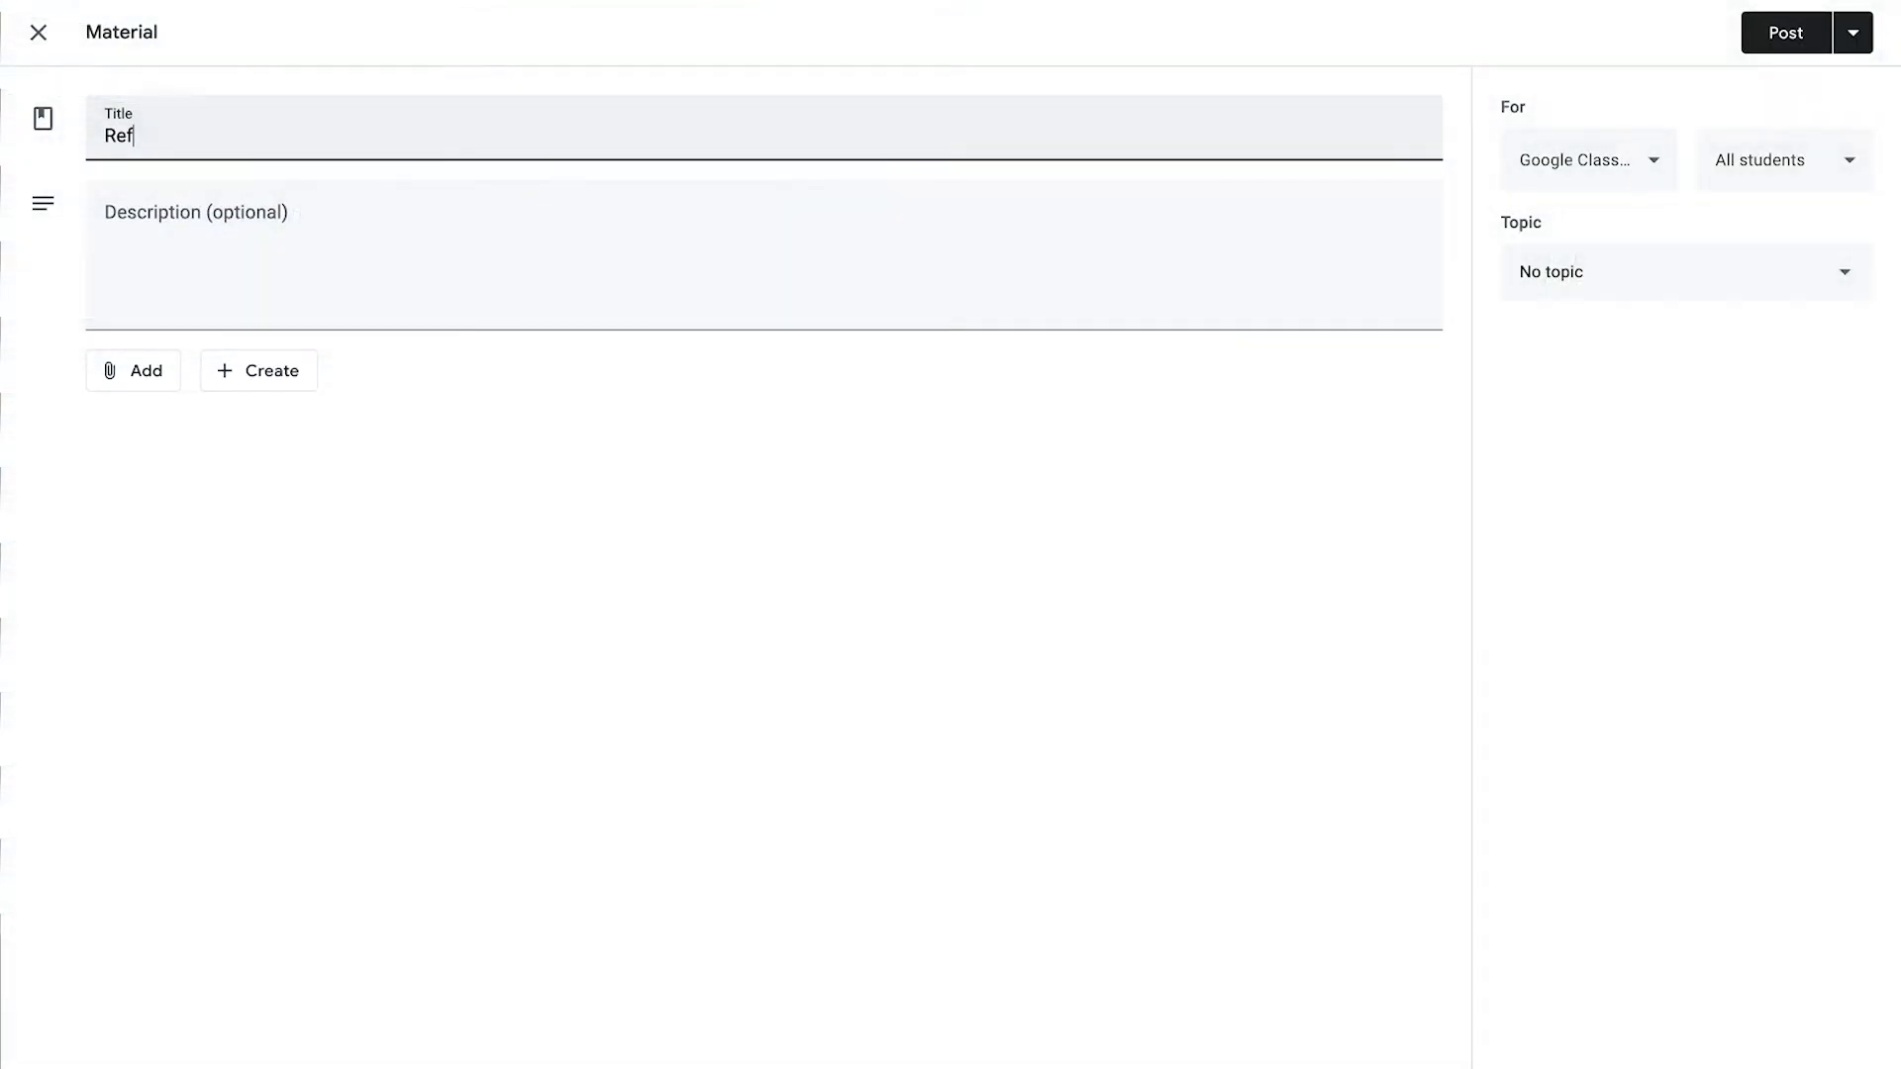
pyautogui.click(341, 231)
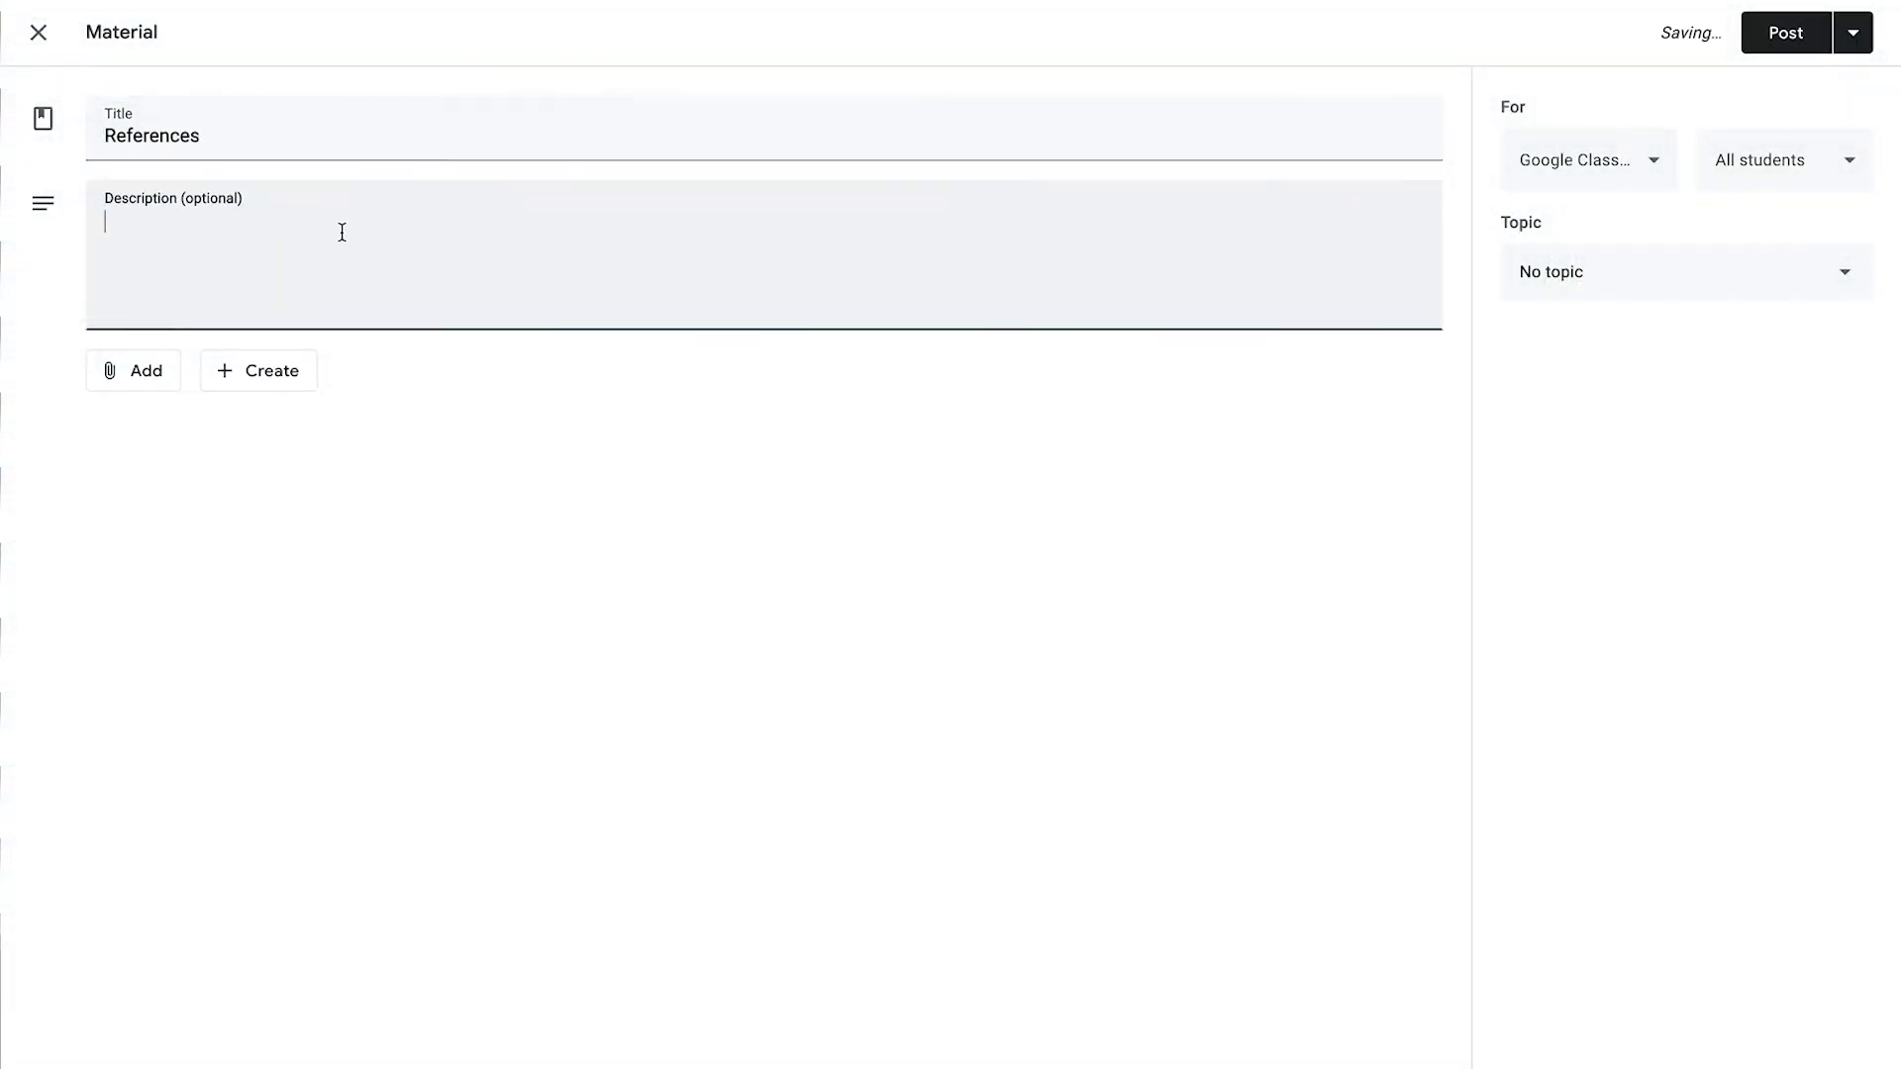
pyautogui.write('Explanation')
pyautogui.click(146, 381)
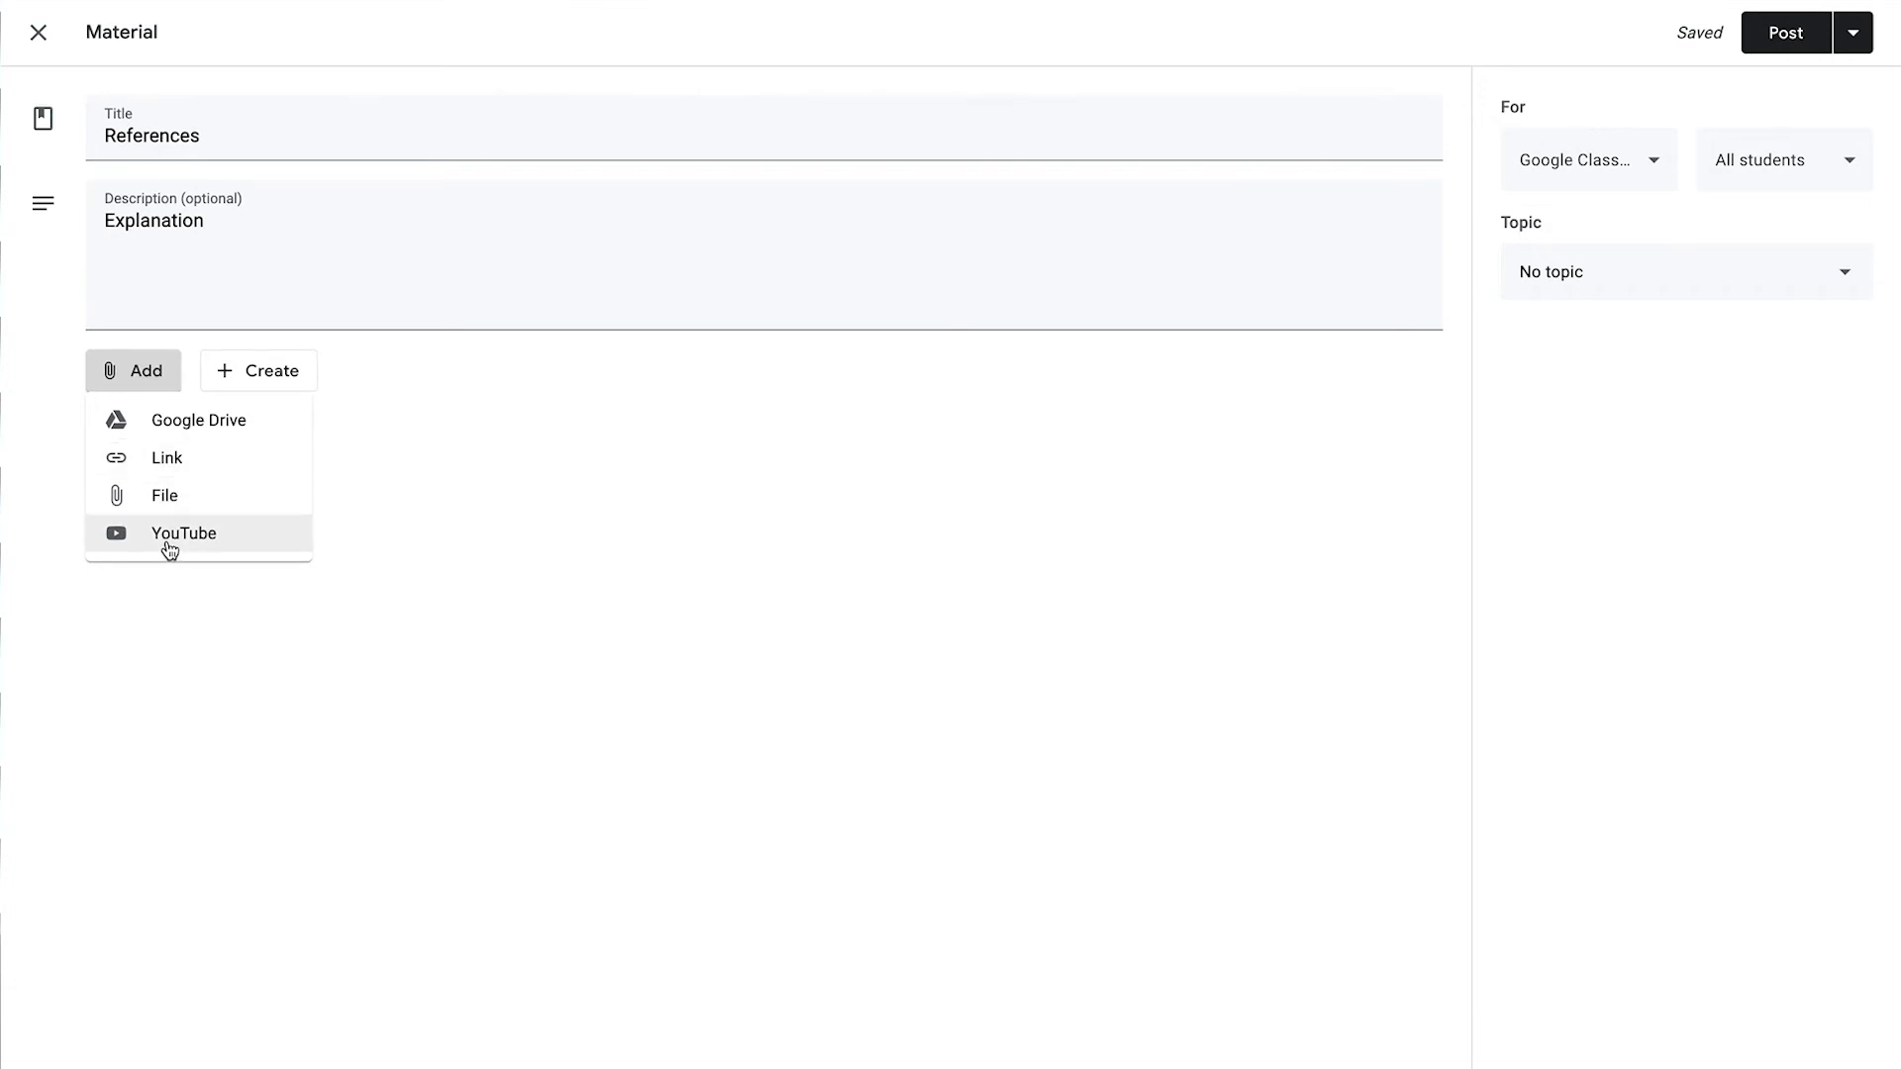
pyautogui.click(252, 379)
pyautogui.click(264, 378)
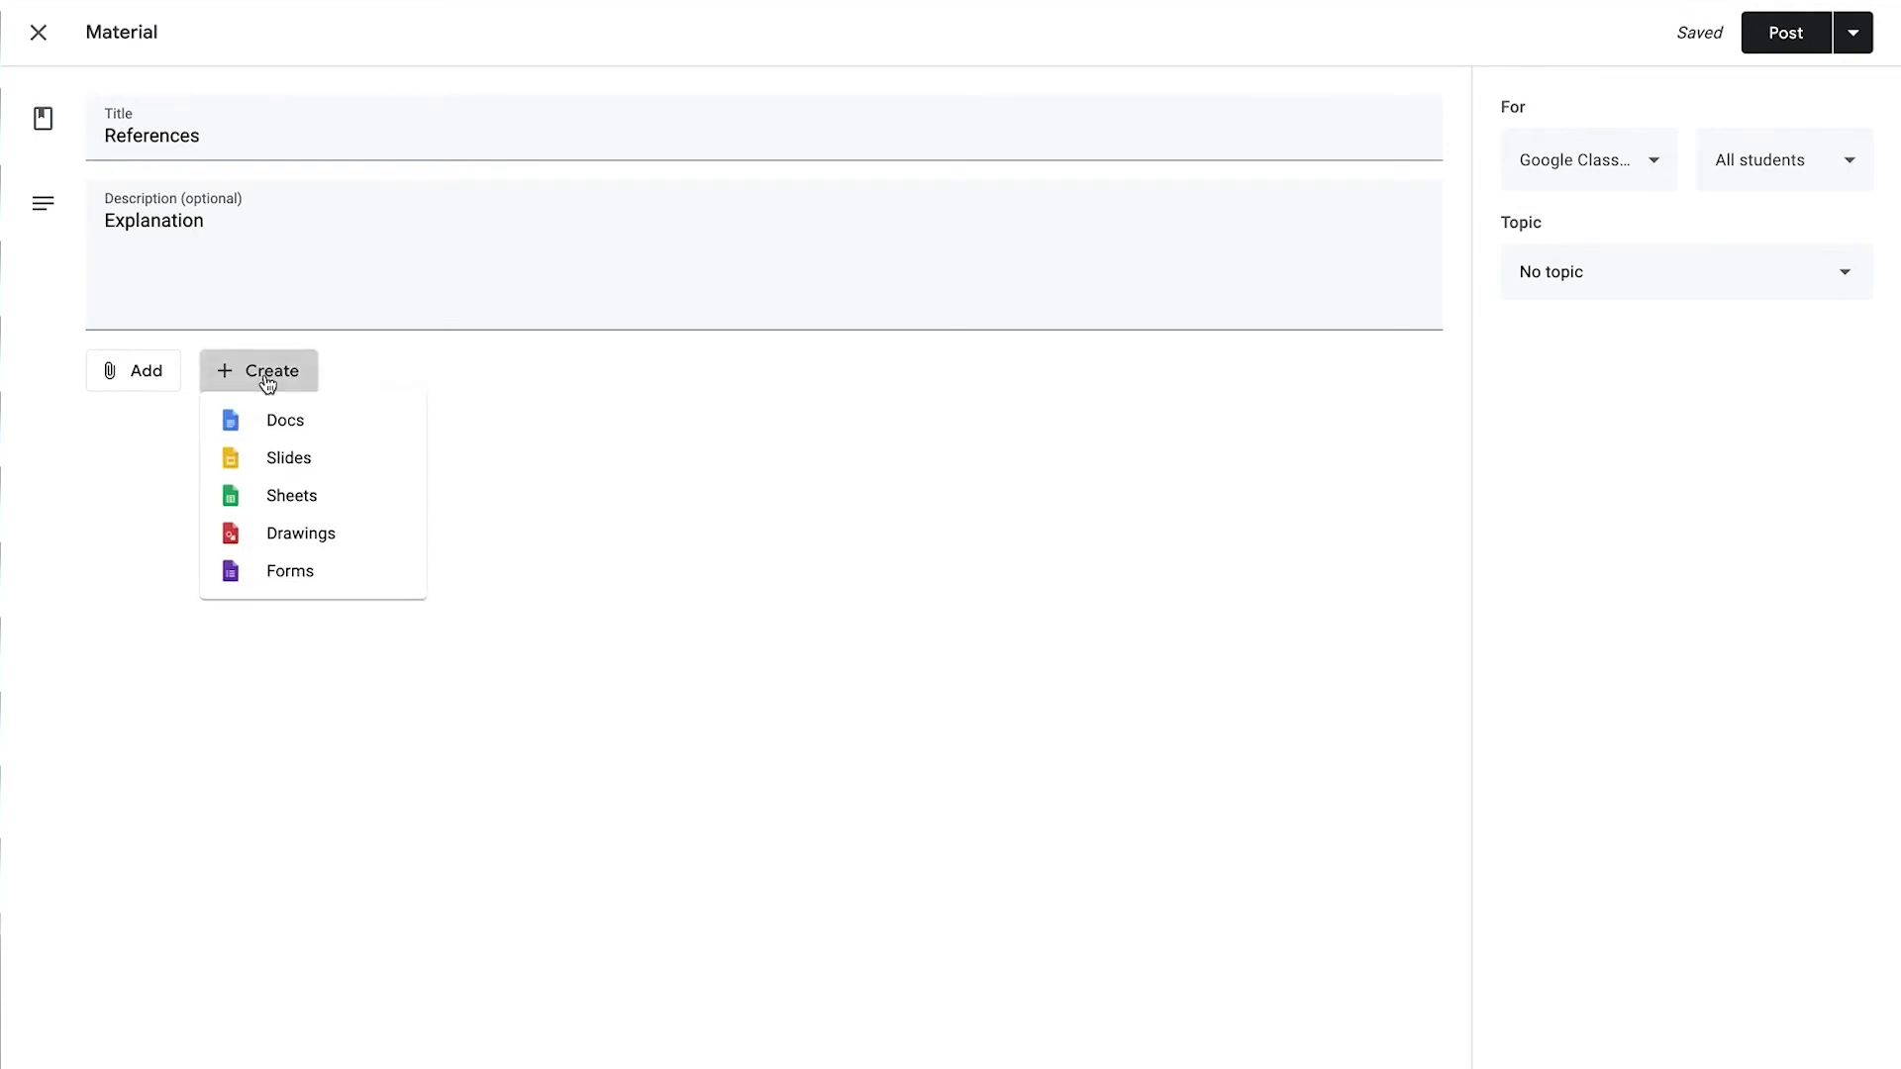
pyautogui.click(483, 463)
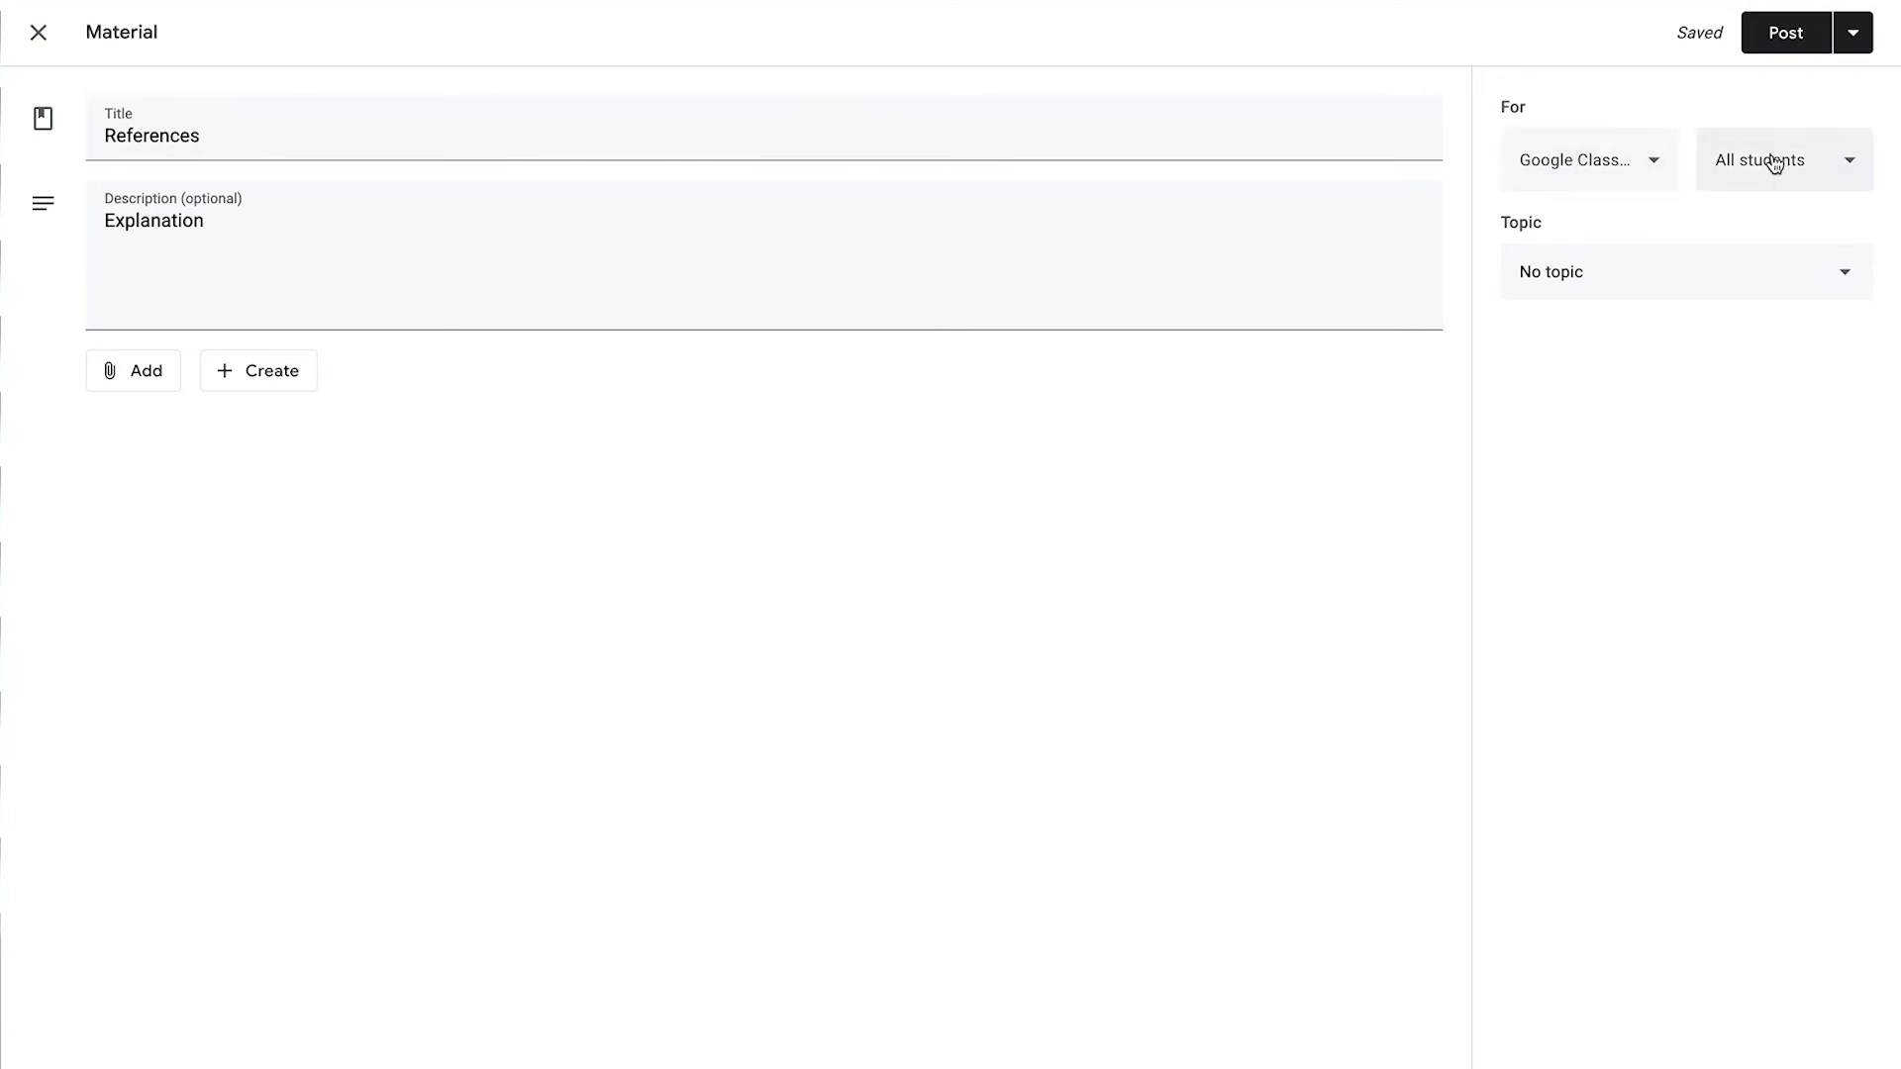
# Step: Place the References material under the Getting Started topic and post it to all students
pyautogui.click(1655, 289)
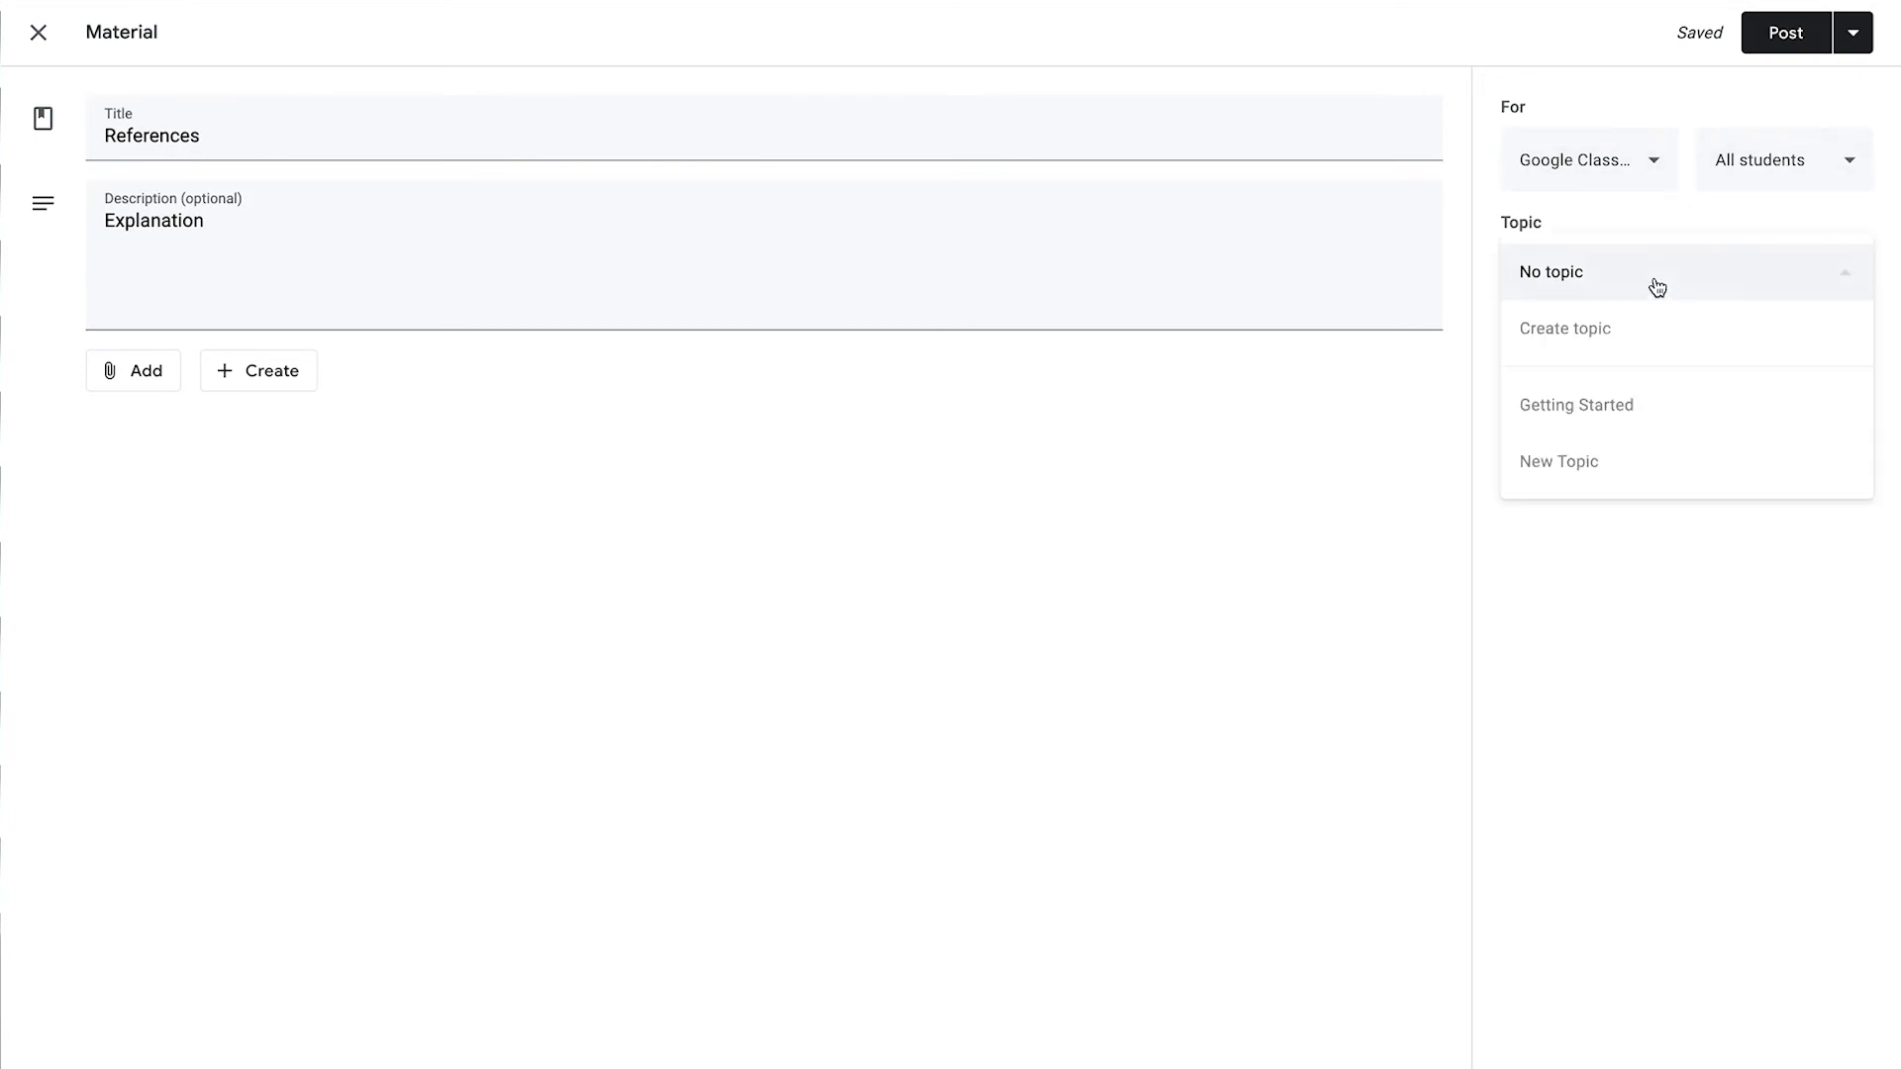
pyautogui.click(1584, 415)
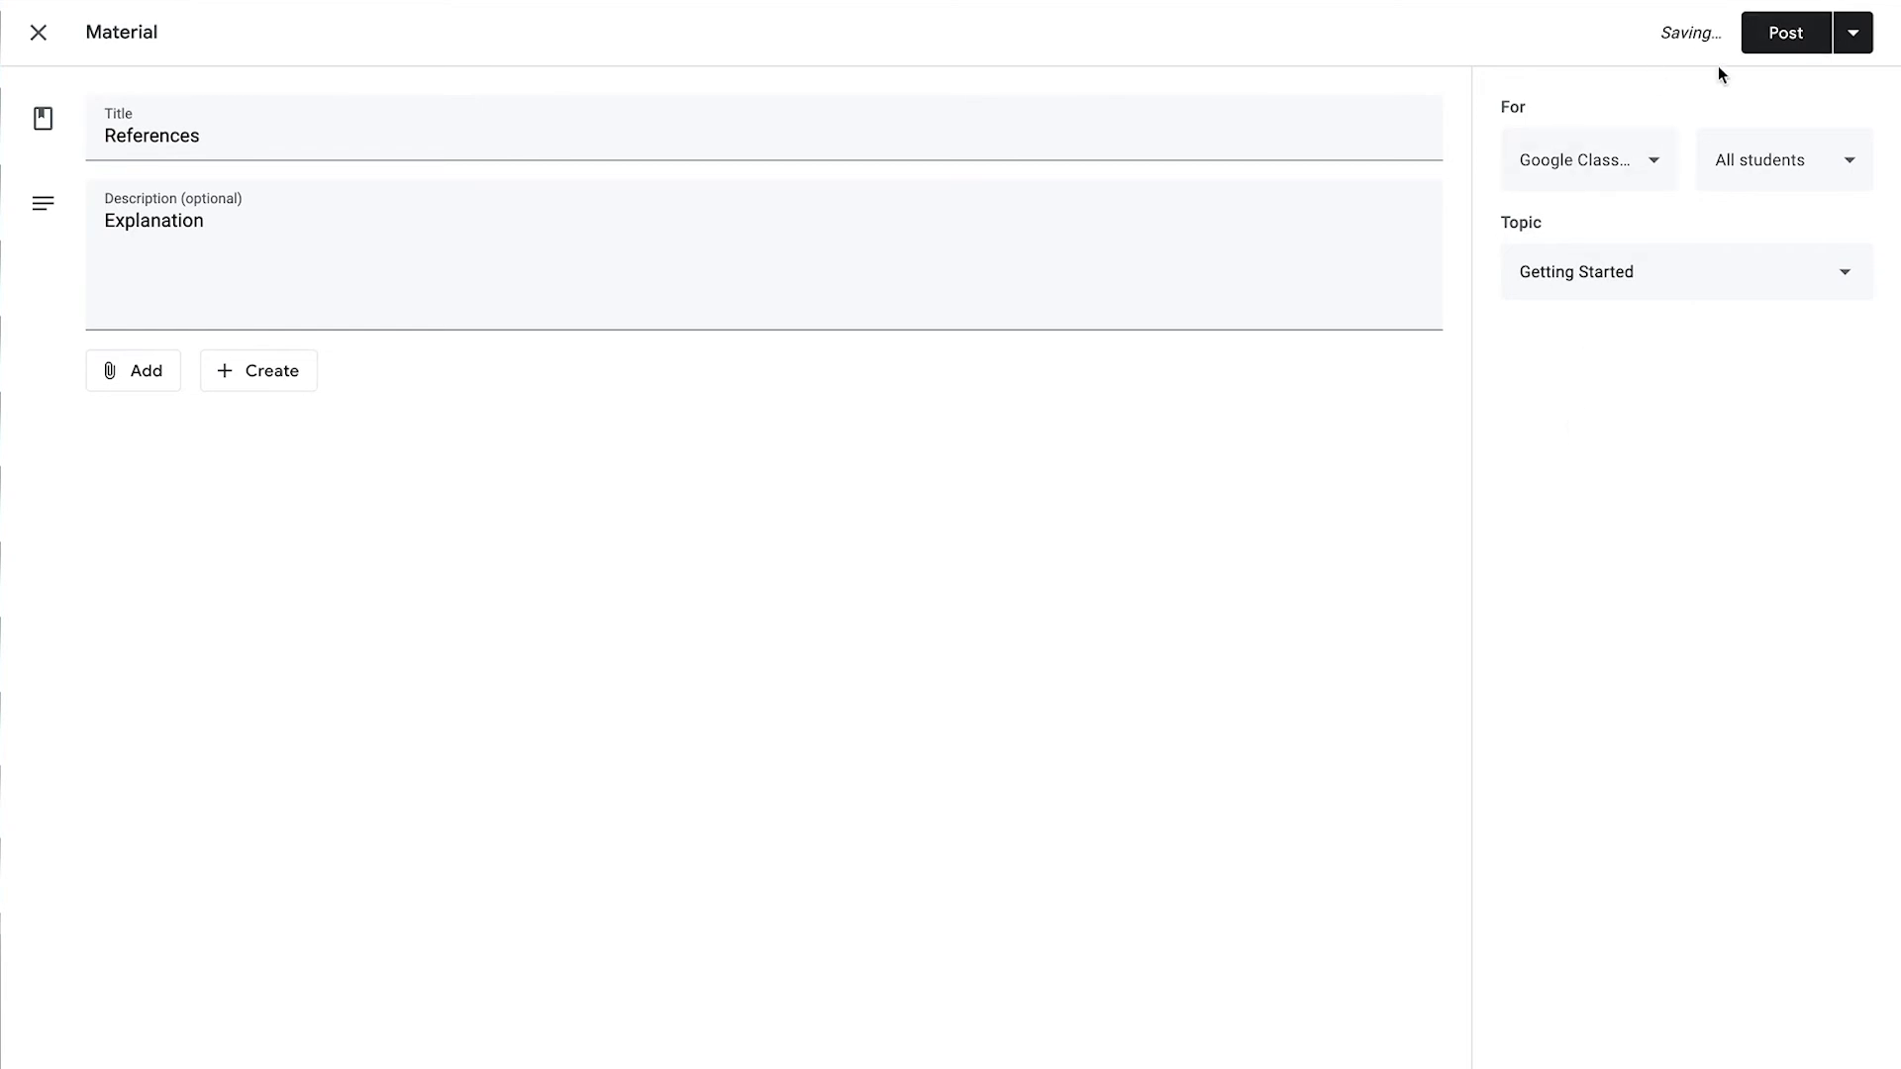
pyautogui.click(1771, 42)
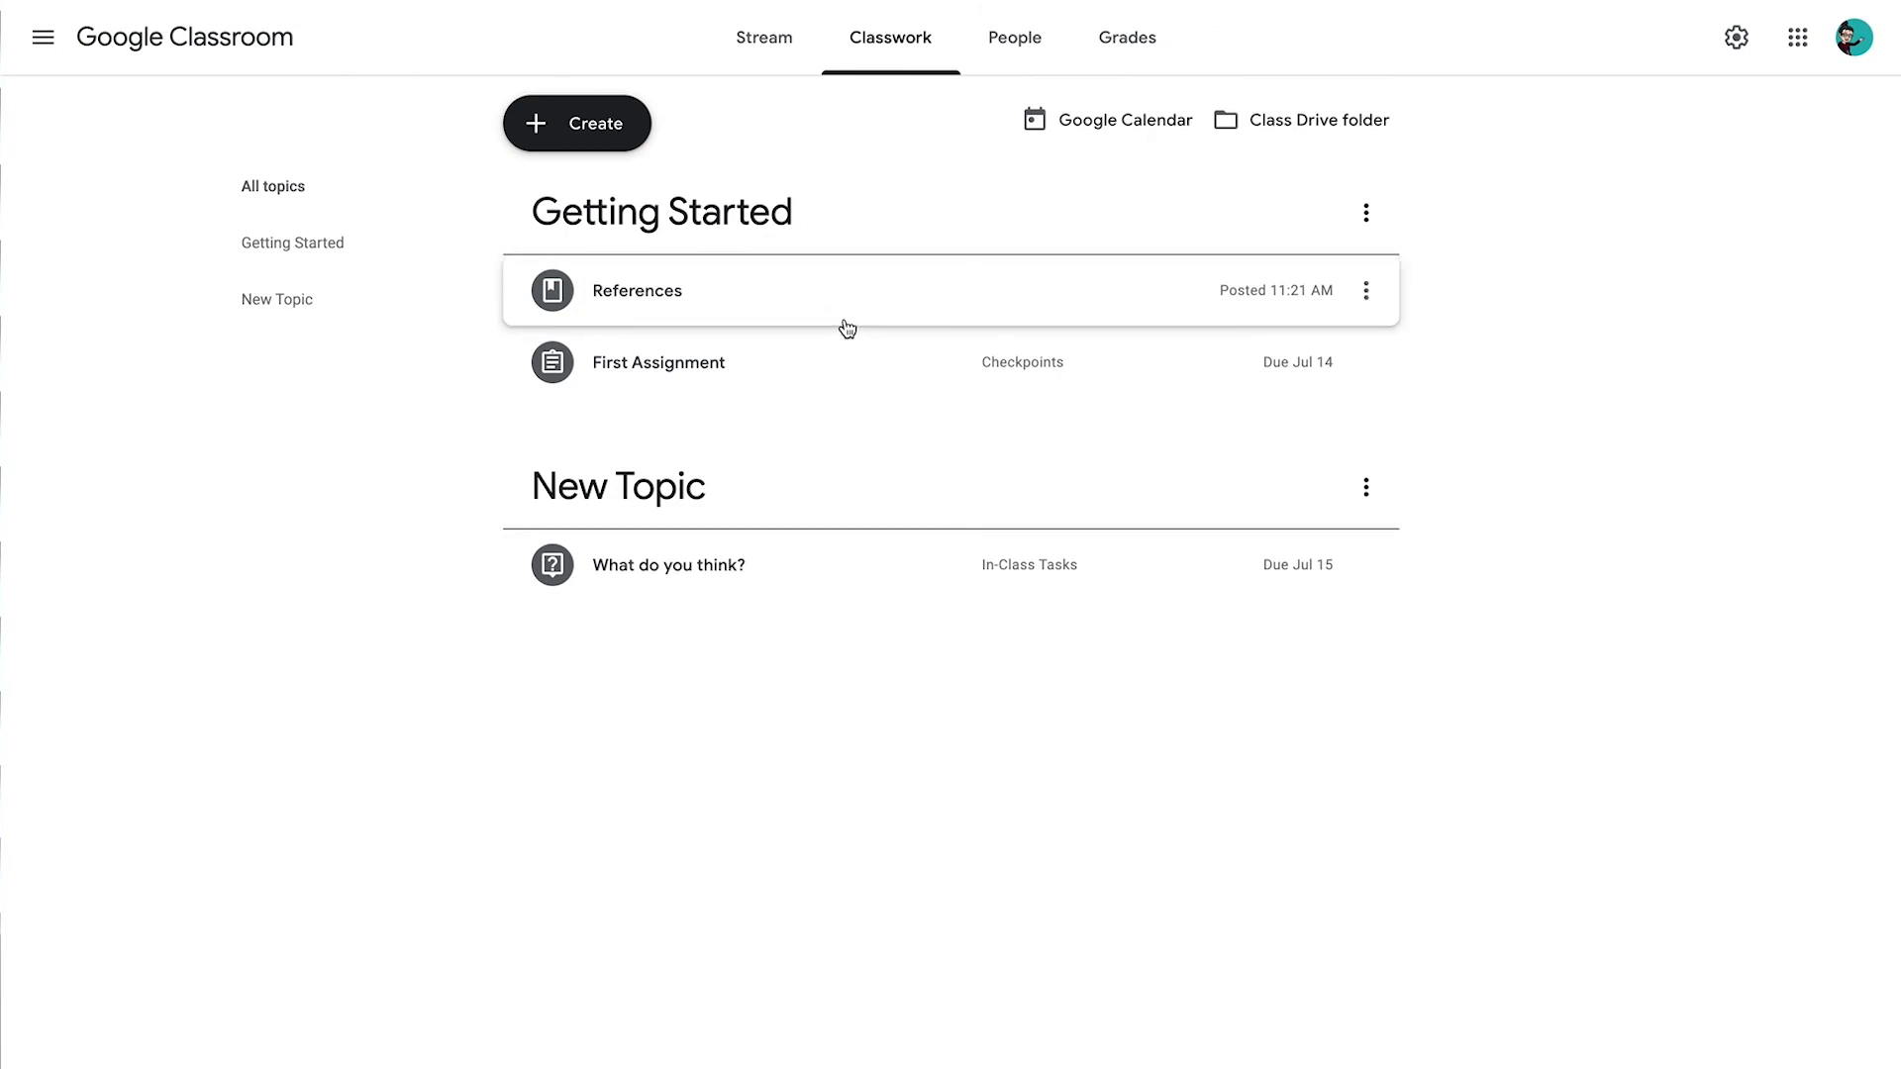
# Step: Move the References material below First Assignment and on into New Topic, beneath the "What do you think?" question
pyautogui.moveTo(833, 299); pyautogui.dragTo(968, 439)
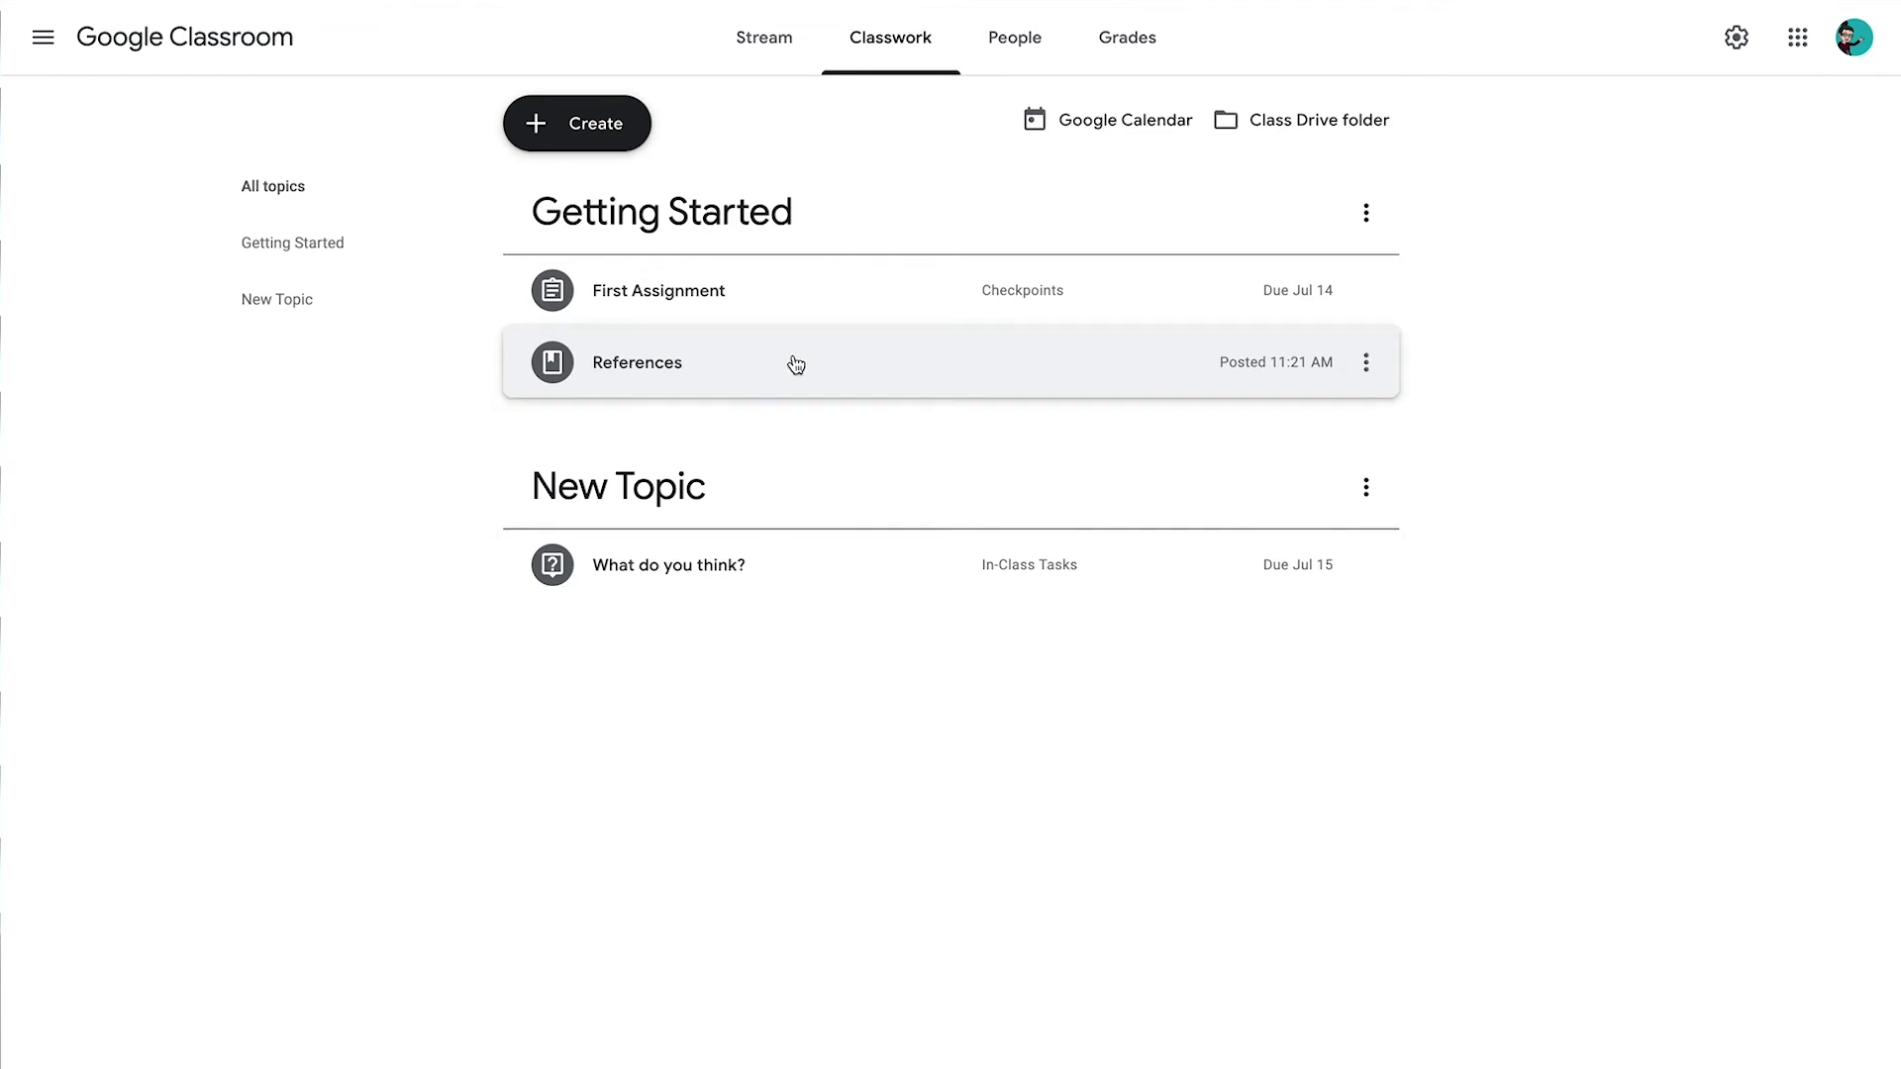
pyautogui.moveTo(796, 366); pyautogui.dragTo(696, 619)
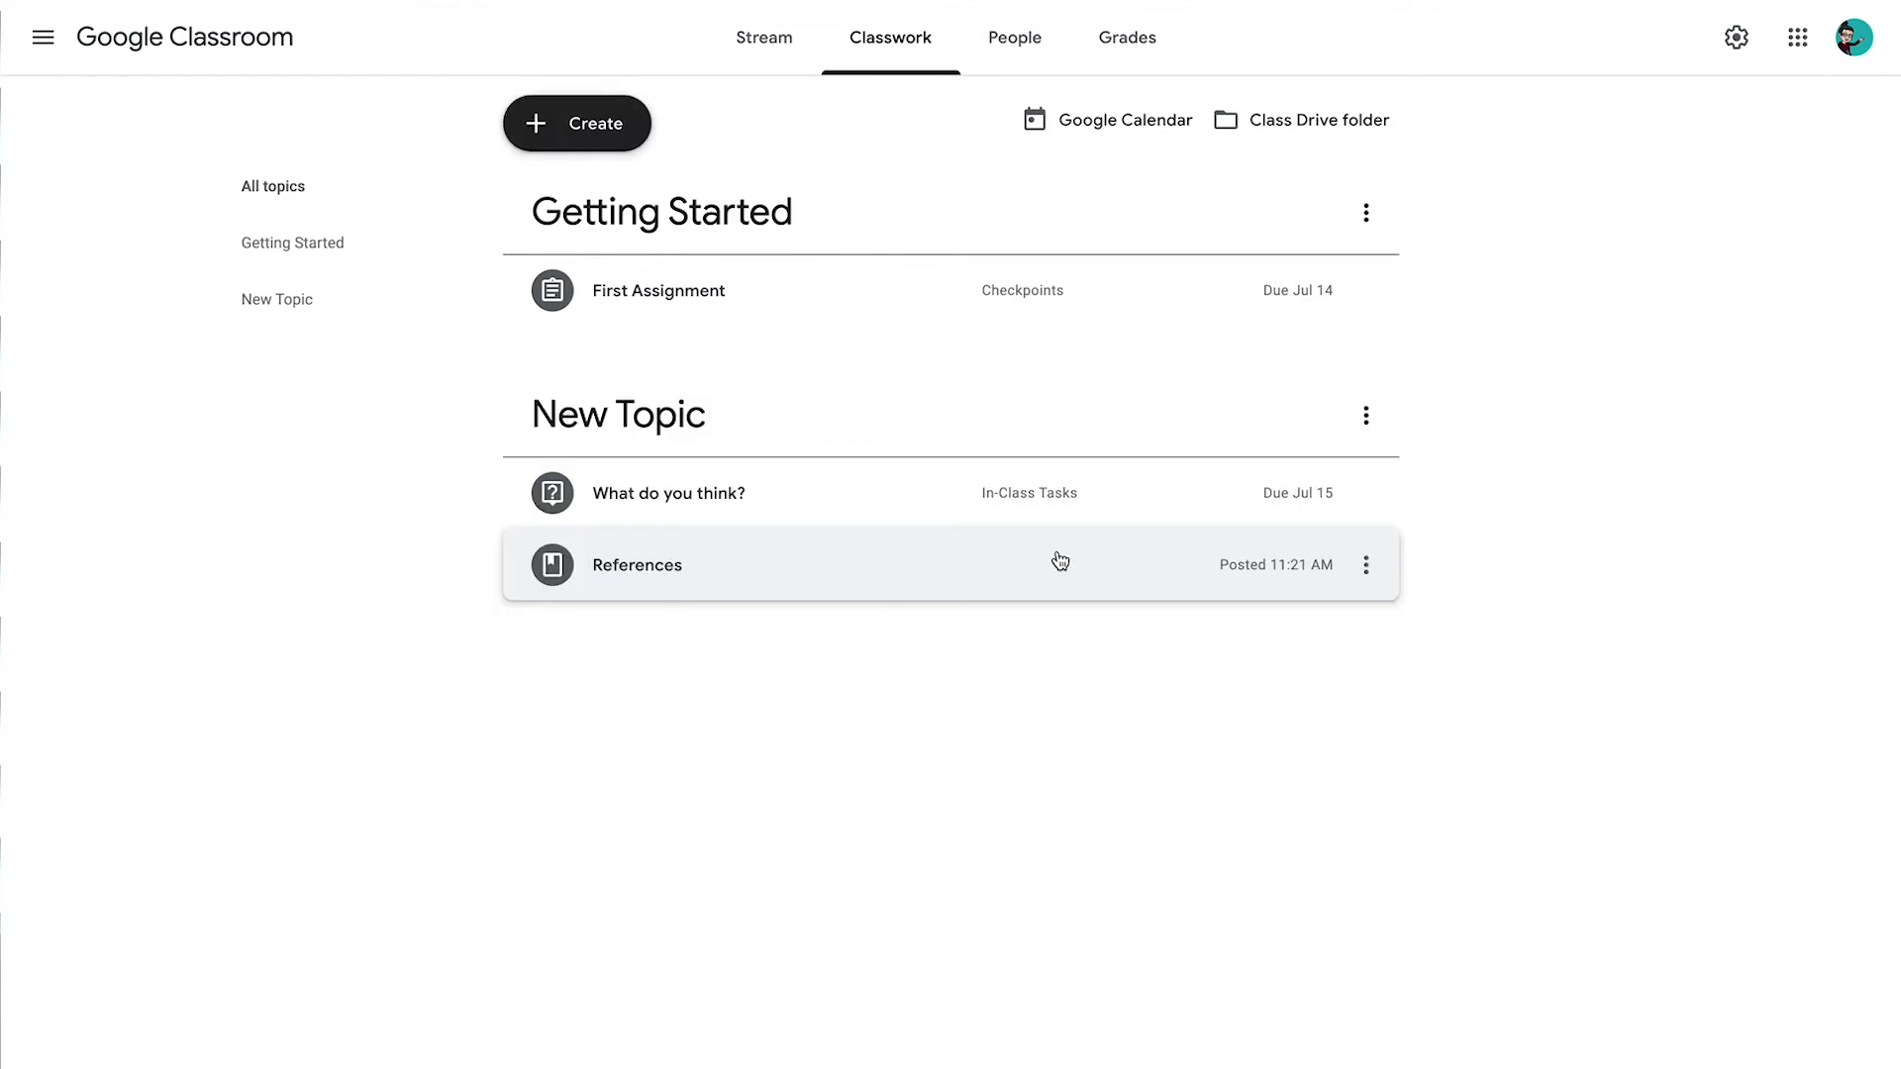